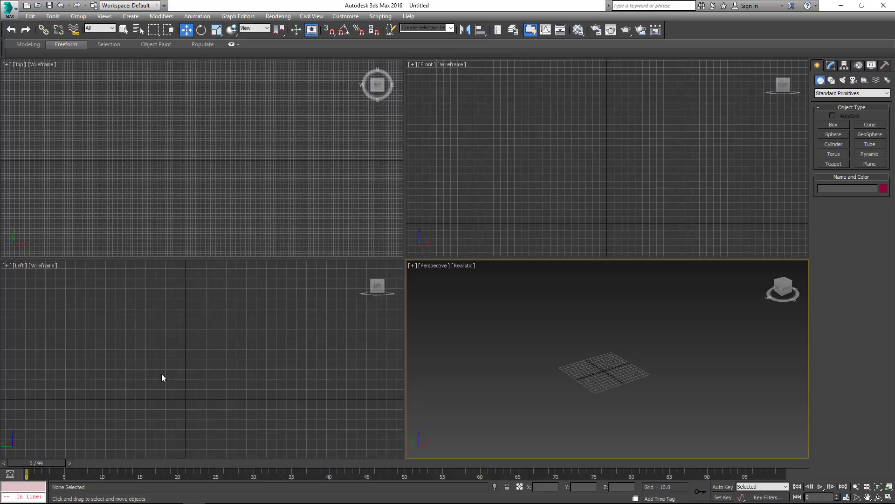
Create a teapot at the scene centre in the Top viewport, radius 67.743.
left_click(131, 16)
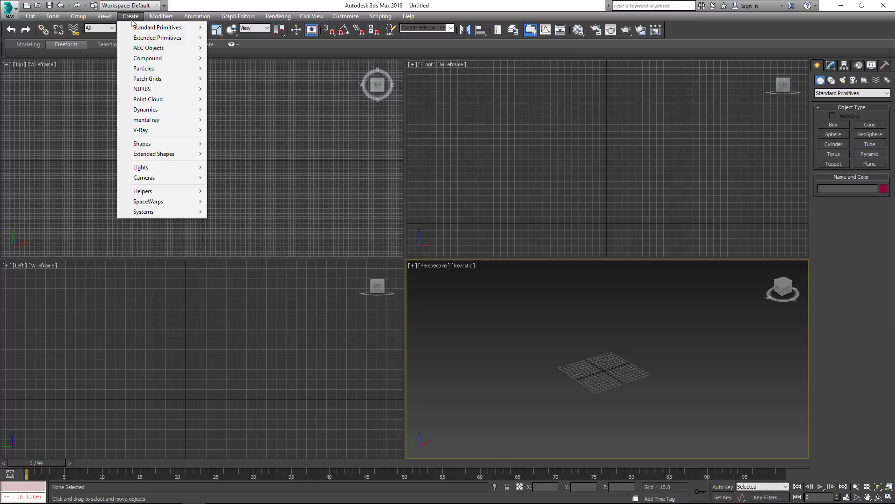
mouse_move(144, 28)
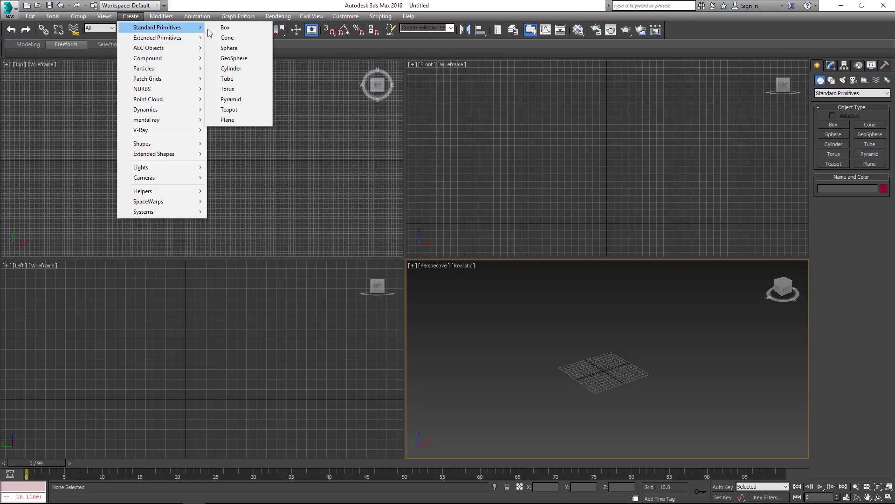
left_click(229, 109)
left_click_drag(203, 161, 220, 174)
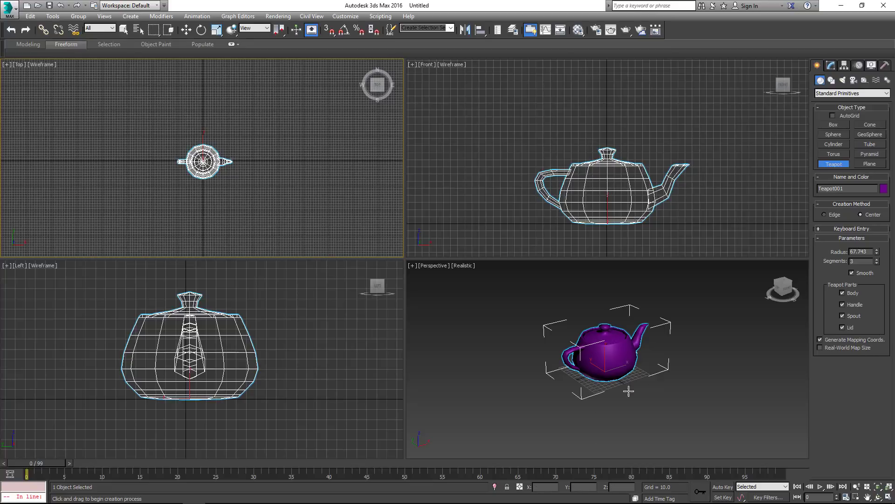
left_click_drag(668, 382, 647, 379)
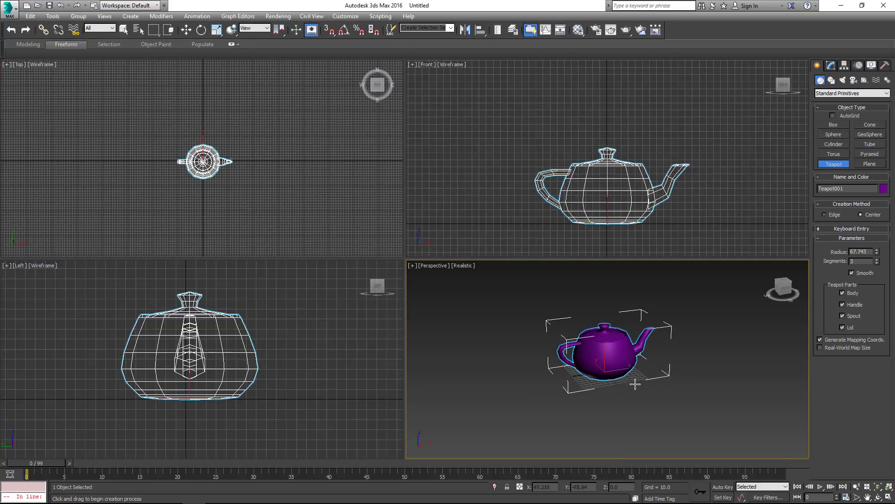
Convert Teapot001 to an Editable Poly.
right_click(605, 360)
right_click(606, 360)
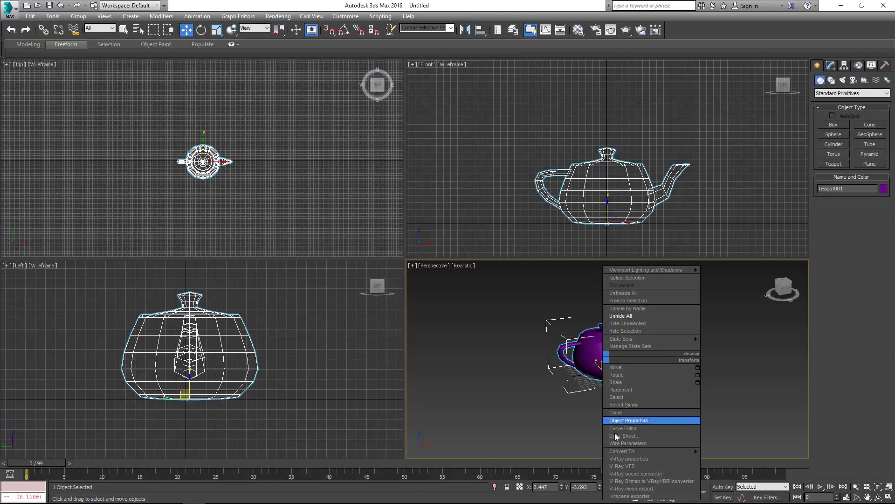
mouse_move(641, 451)
left_click(726, 460)
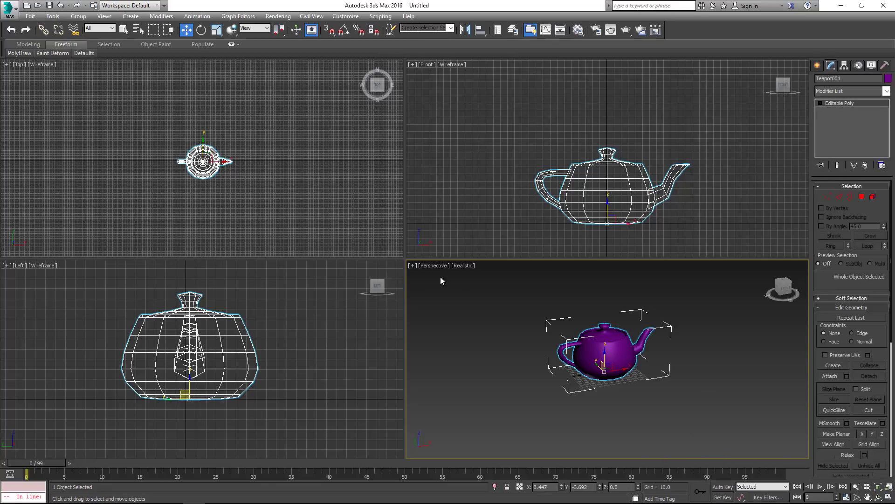
Export the scene as teapot.obj, keeping Triangles as the face type.
left_click(9, 8)
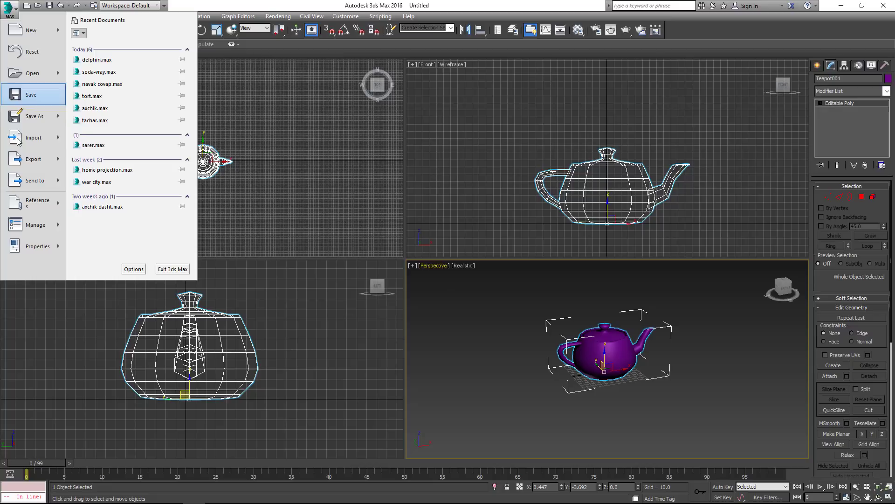
mouse_move(29, 159)
left_click(115, 79)
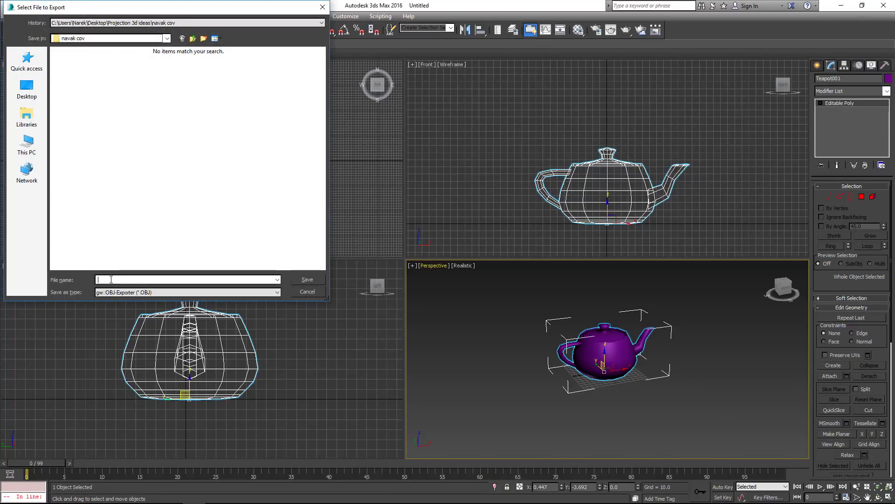
type("teapot")
left_click(308, 282)
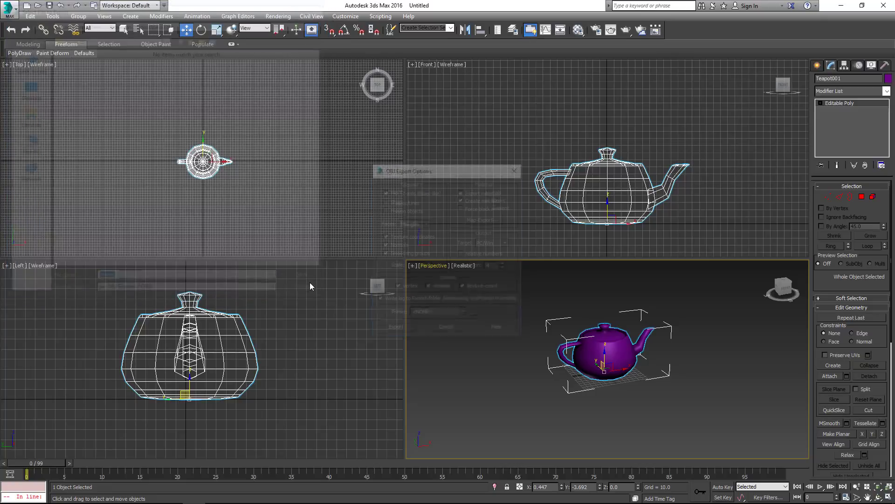
left_click(411, 223)
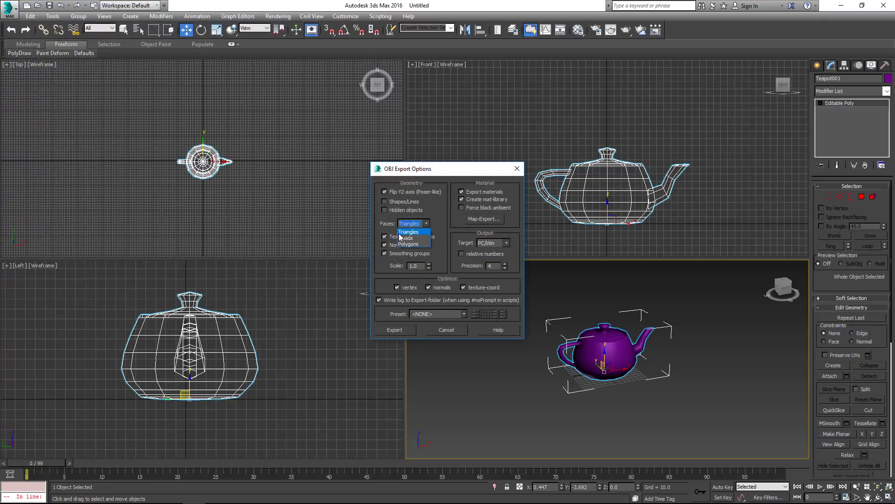
left_click(426, 226)
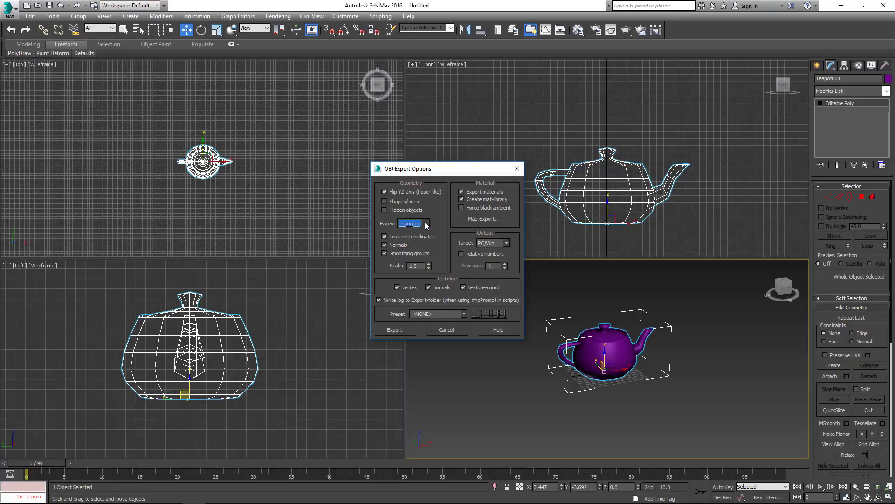
left_click(399, 328)
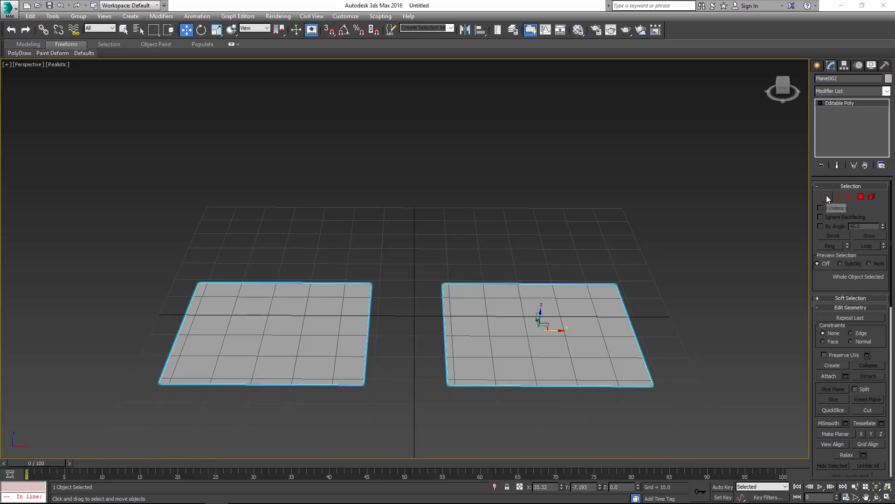
Lift a corner vertex of the left plane along Z, then exit Vertex mode.
left_click(826, 196)
left_click_drag(368, 272, 369, 245)
mouse_move(421, 355)
left_mouse_down()
mouse_move(335, 337)
mouse_move(409, 340)
mouse_move(414, 354)
left_mouse_up()
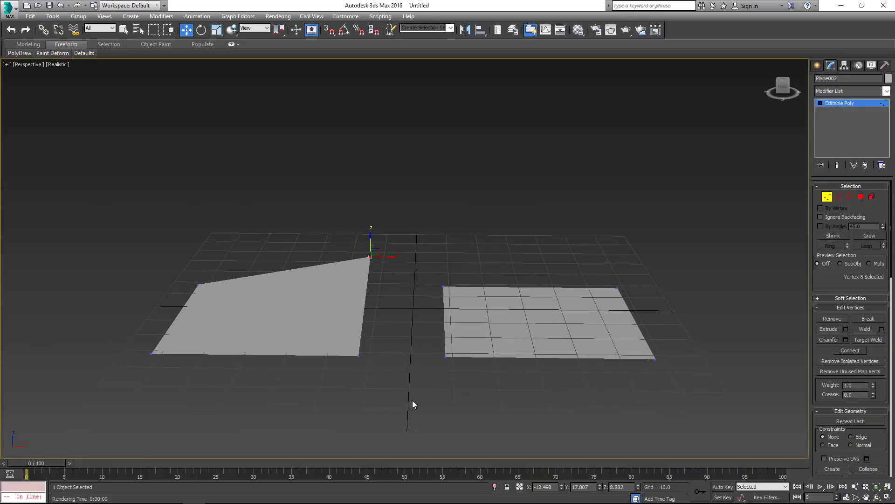
left_click(826, 197)
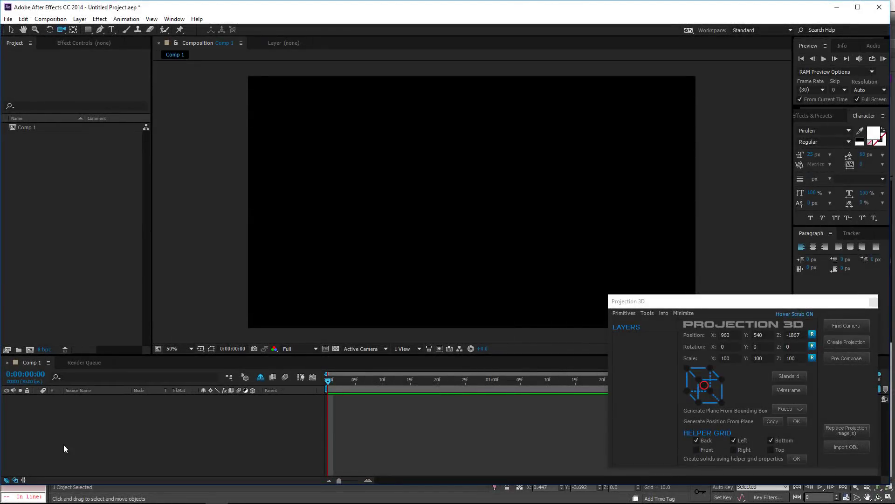
Add a new camera layer, Camera 1, with default settings.
right_click(75, 421)
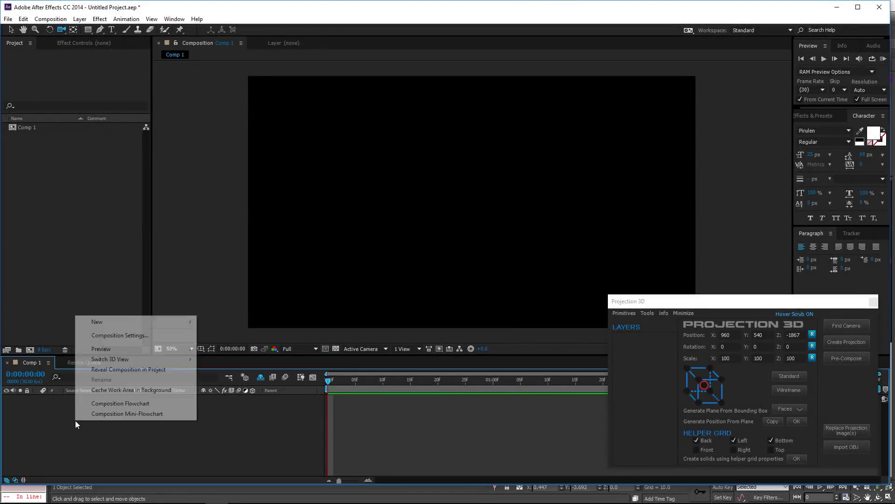
mouse_move(126, 323)
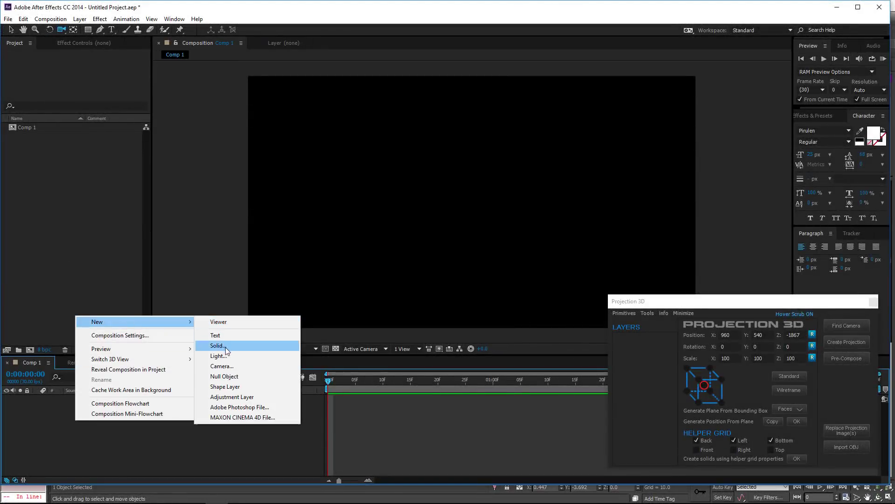
left_click(225, 366)
left_click(214, 308)
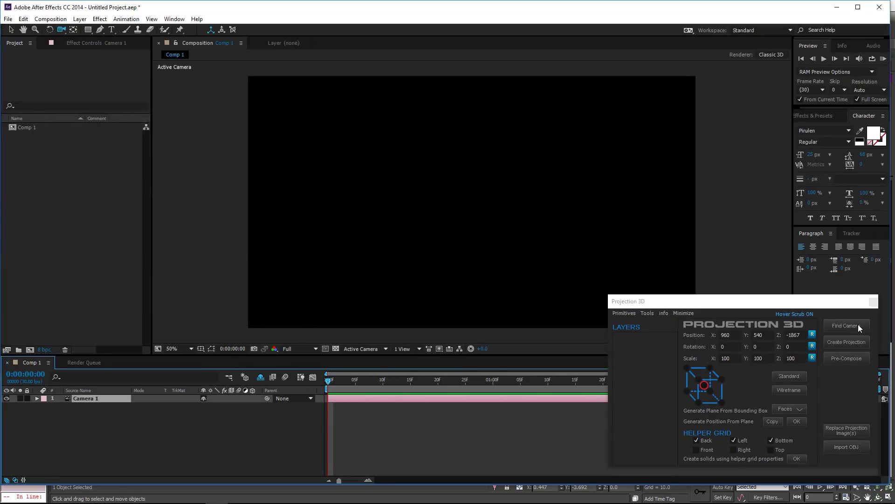
Set up the Projection 3D camera and helper grid, turning off the Back and Left walls.
left_click(844, 325)
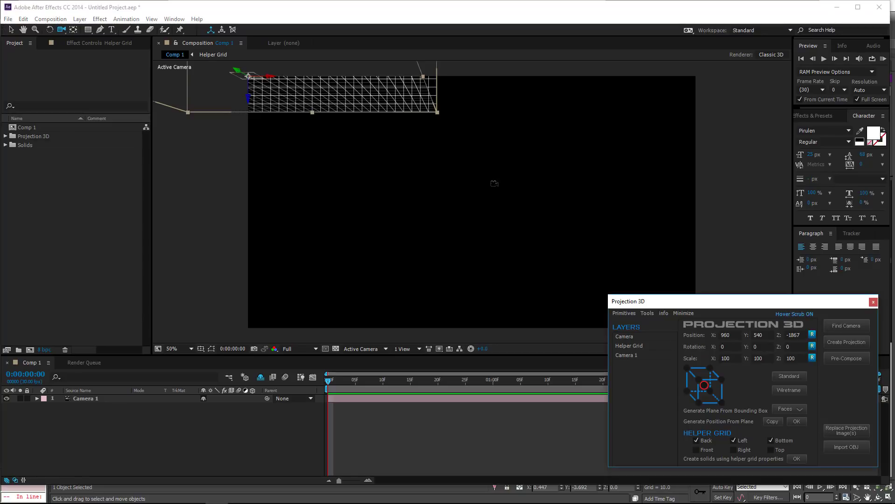
left_click_drag(336, 111, 528, 273)
left_click(696, 440)
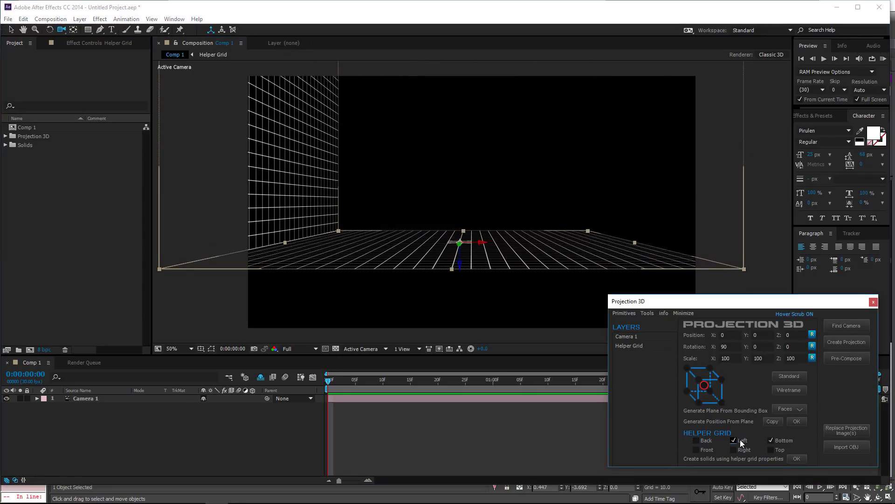
left_click(733, 440)
left_click_drag(569, 240, 375, 258)
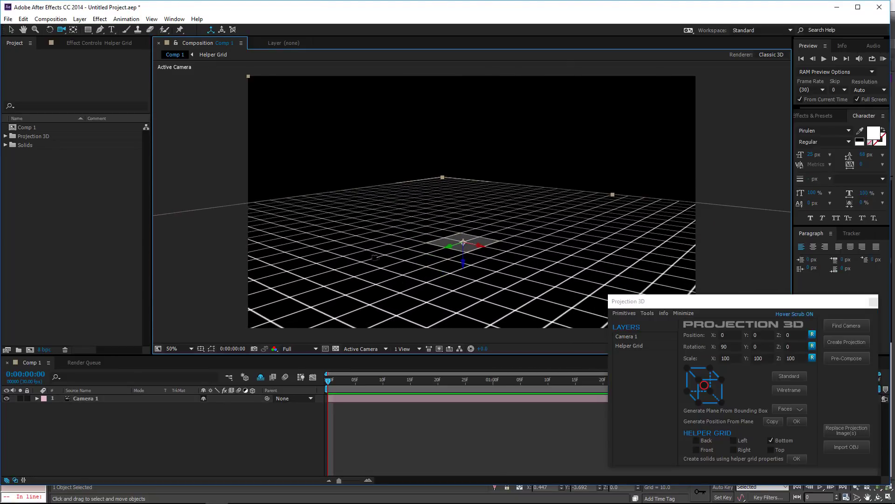
Import teapot.obj through Projection 3D and orbit the camera around its wireframe.
left_click(849, 446)
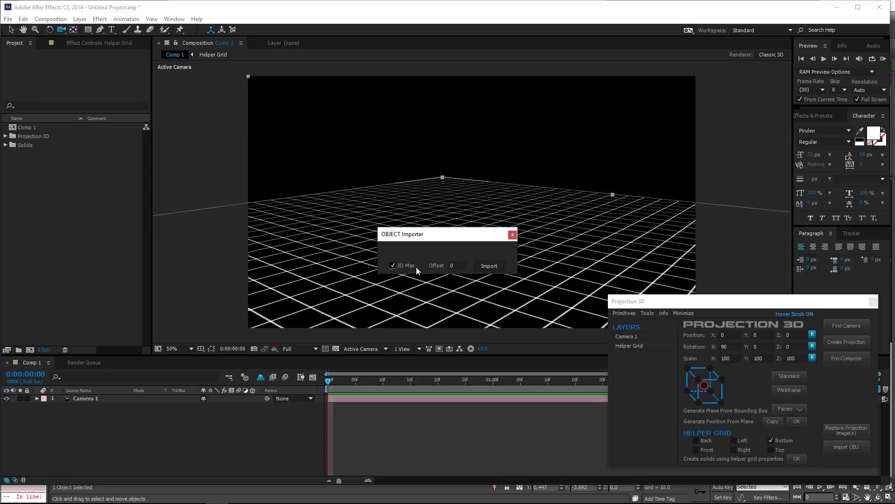
left_click(488, 267)
left_click(121, 107)
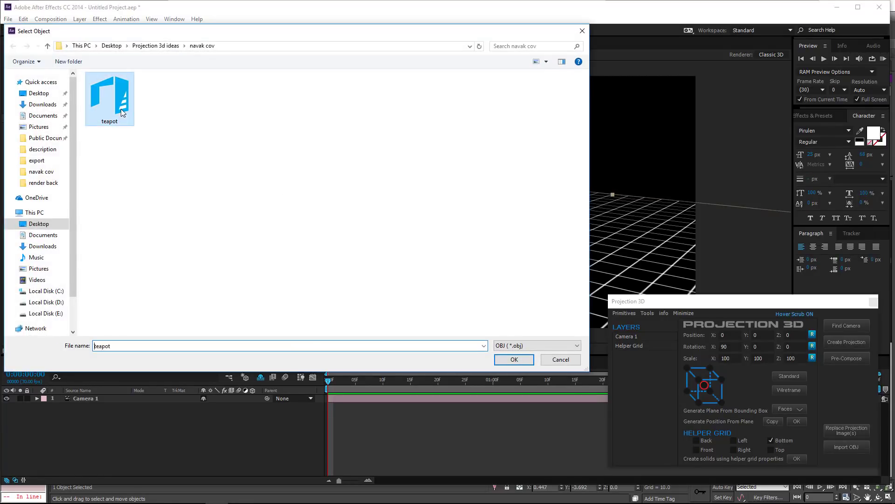
left_click(513, 360)
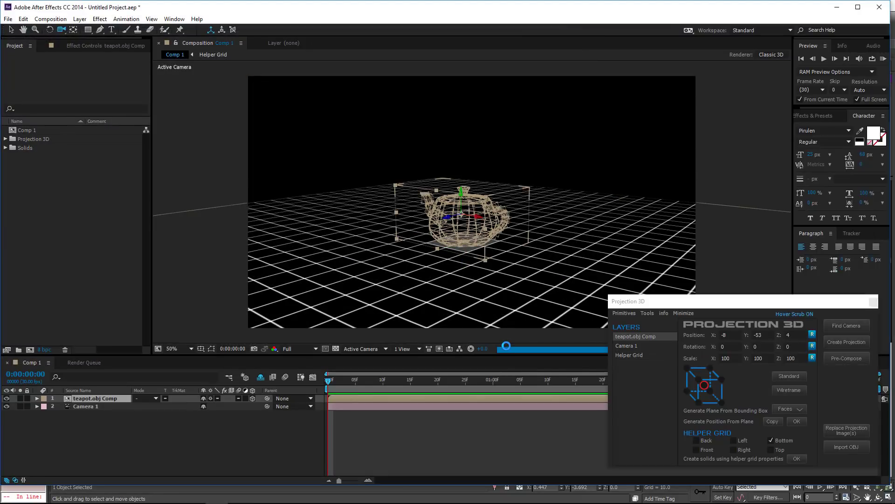
mouse_move(481, 280)
left_mouse_down()
mouse_move(406, 275)
mouse_move(486, 228)
mouse_move(499, 272)
mouse_move(402, 272)
mouse_move(491, 271)
left_mouse_up()
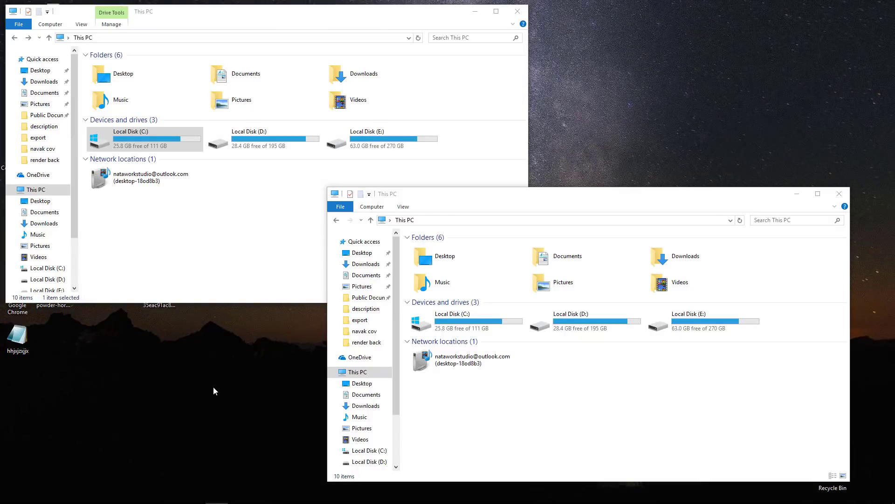
Open C:\Program Files\Autodesk\3ds Max 2016\ExternalPlugins\CS5\Windows and select Adobe.AfterFX.dll and the SceneIO DLL.
double_click(159, 138)
double_click(127, 67)
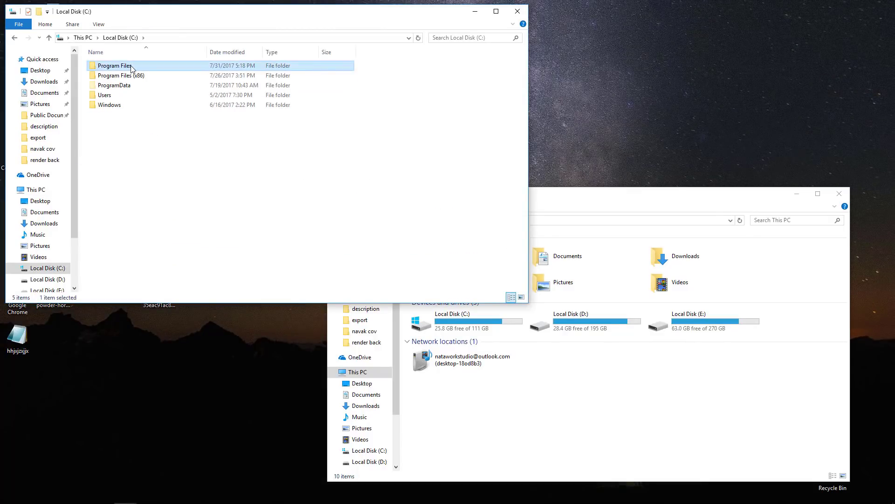
double_click(122, 85)
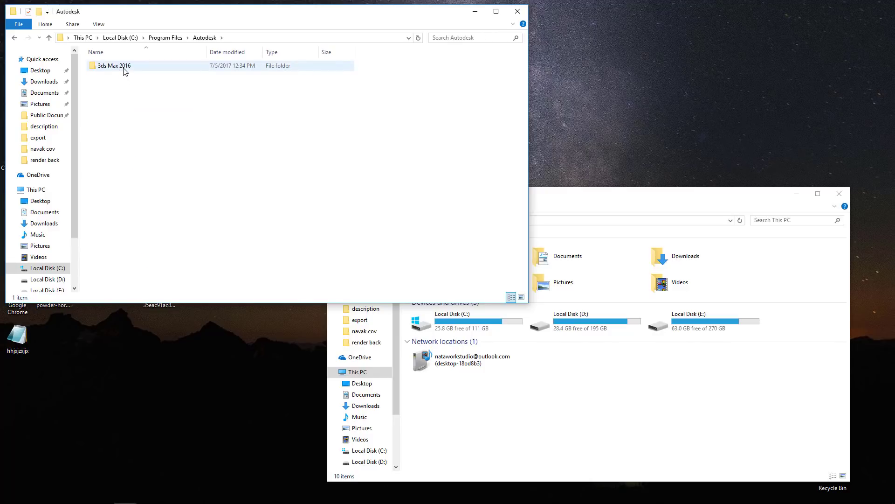
double_click(122, 67)
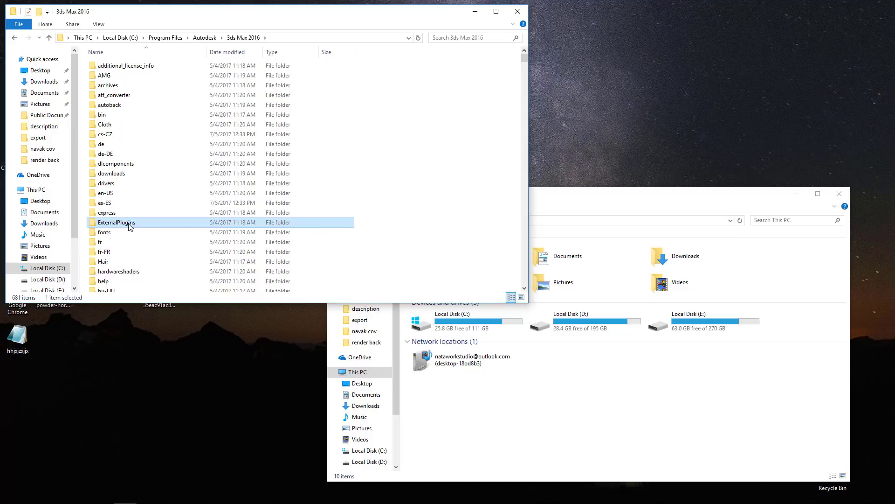
double_click(117, 223)
double_click(100, 66)
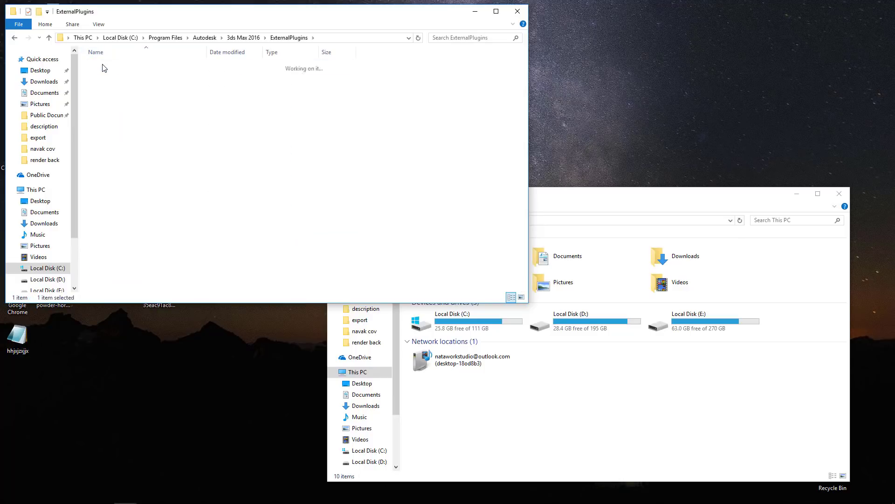
double_click(101, 66)
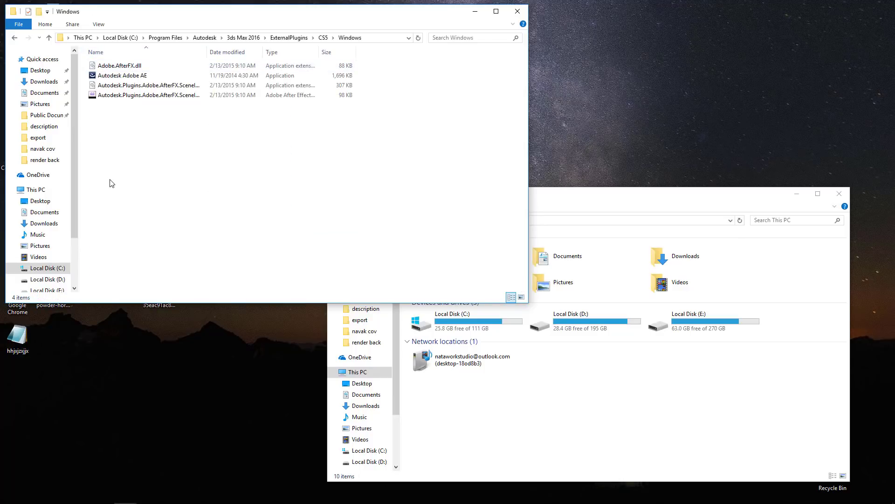
left_click(119, 85)
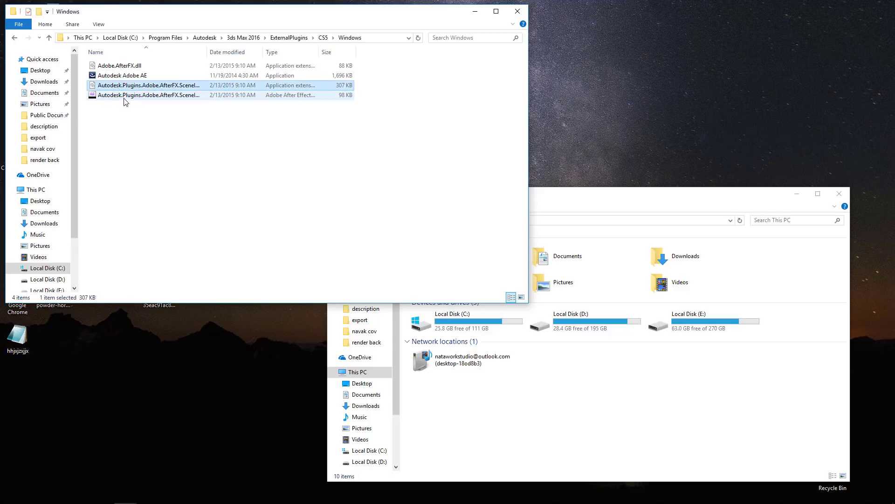
left_click(120, 66, "ctrl")
In the second window, browse to C:\Program Files\Adobe\Adobe After Effects CC 2014\Support Files.
left_click(467, 324)
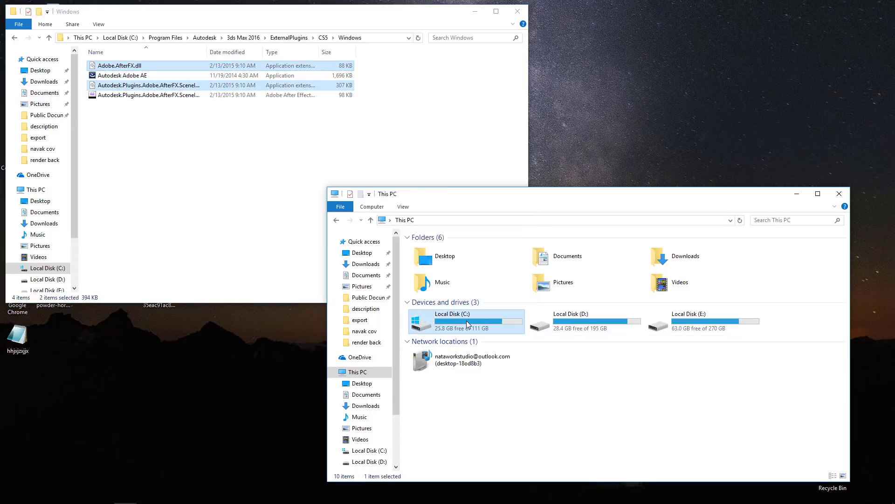
double_click(467, 324)
double_click(431, 248)
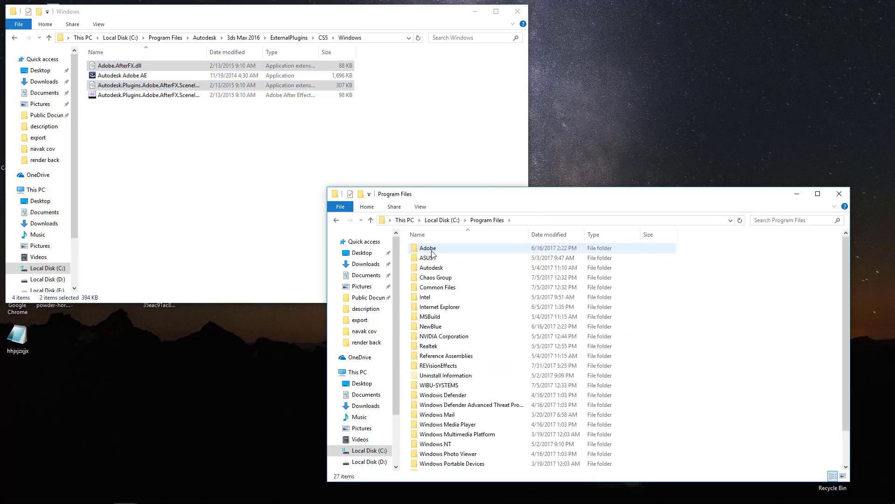
double_click(432, 252)
double_click(437, 257)
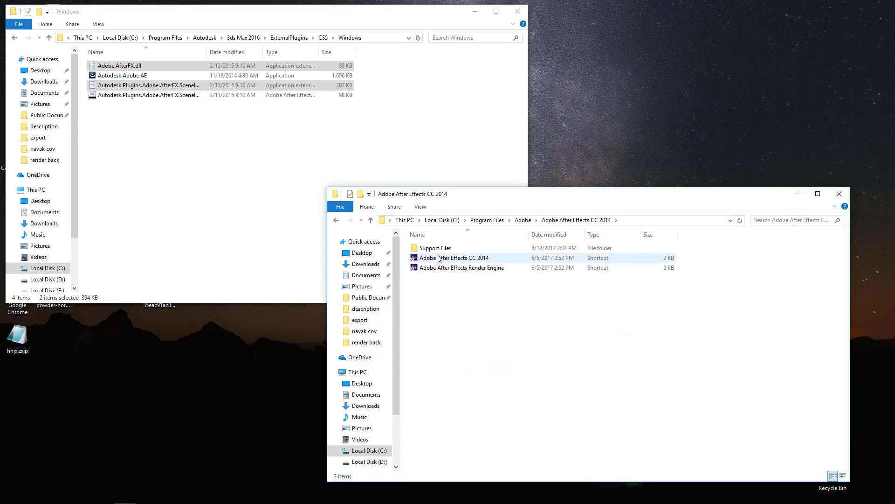
double_click(436, 248)
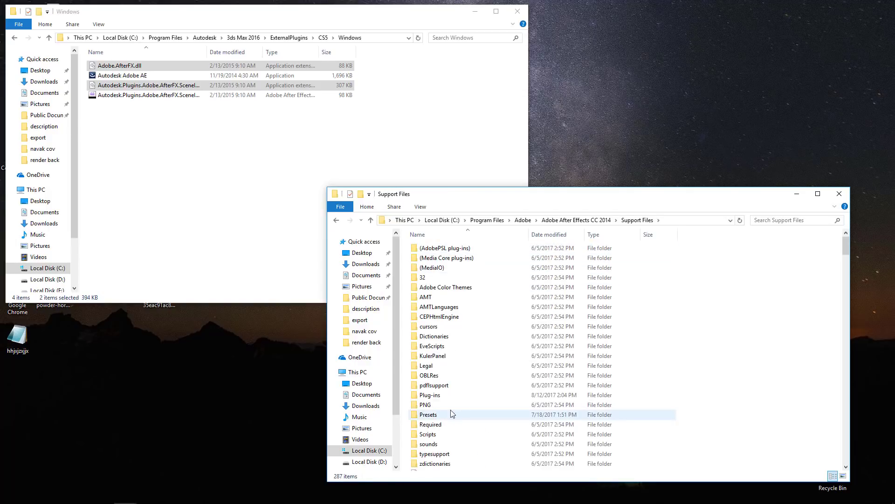
Move Adobe.AfterFX.dll and the 307 KB SceneIO DLL into Support Files, granting admin permission.
left_click(109, 136)
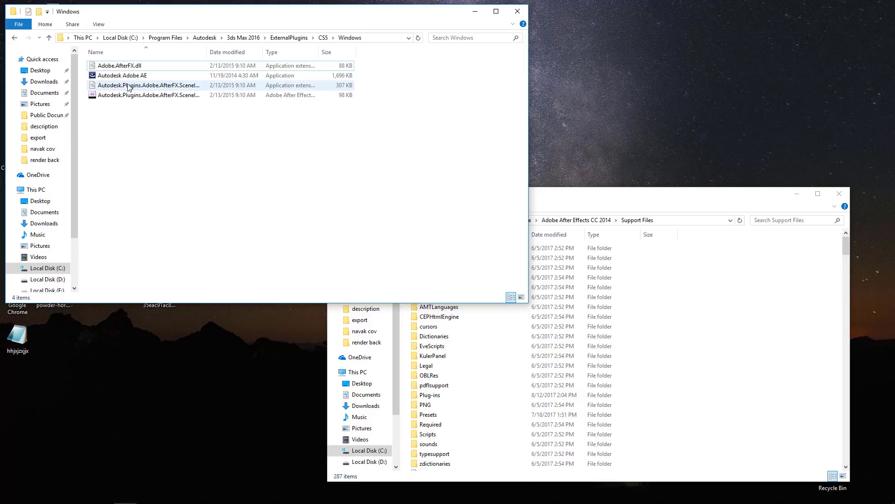
left_click(131, 85)
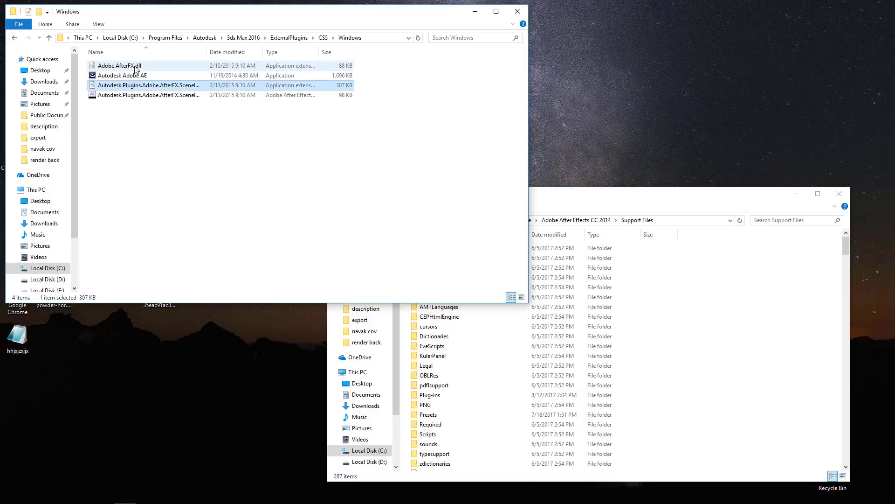
left_click(140, 66, "ctrl")
left_click_drag(287, 66, 744, 379)
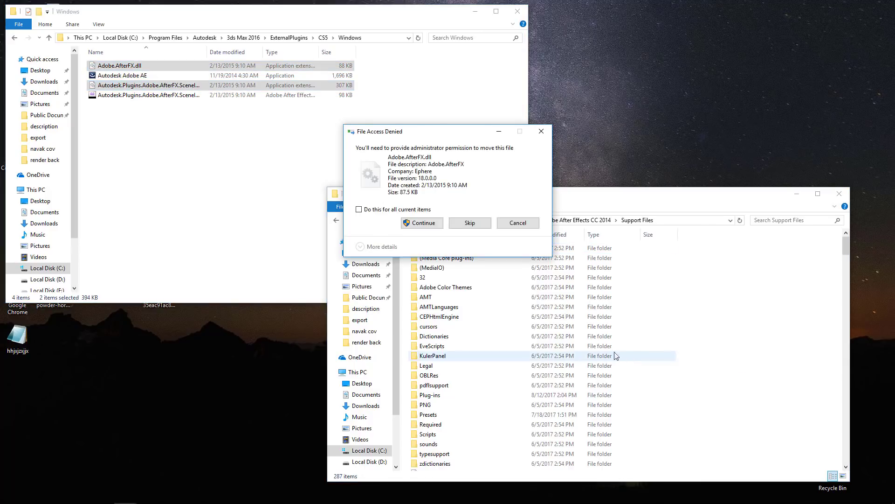
left_click(432, 227)
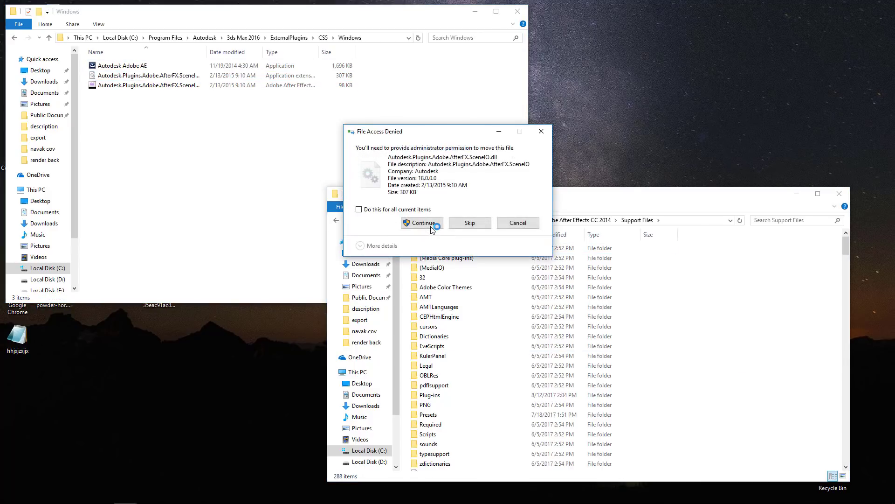
left_click(429, 228)
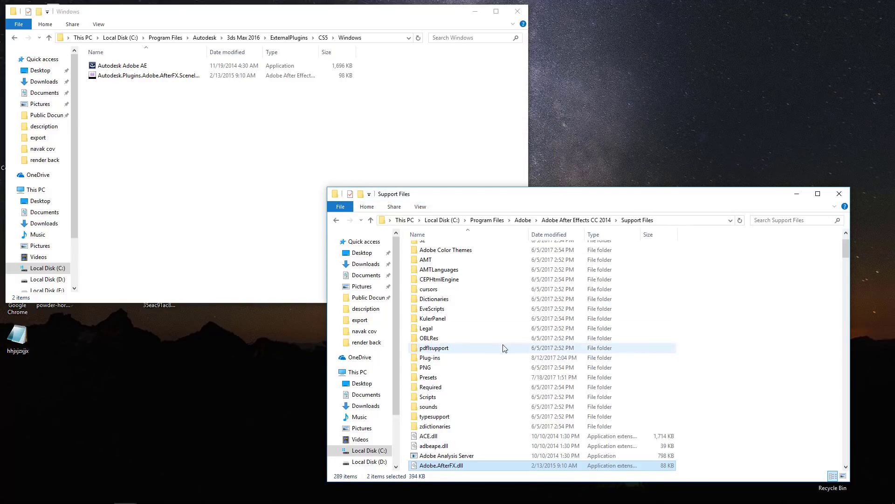
Paste the 98 KB SceneIO plug-in into After Effects' Plug-ins folder, granting admin permission.
left_click(460, 359)
double_click(460, 359)
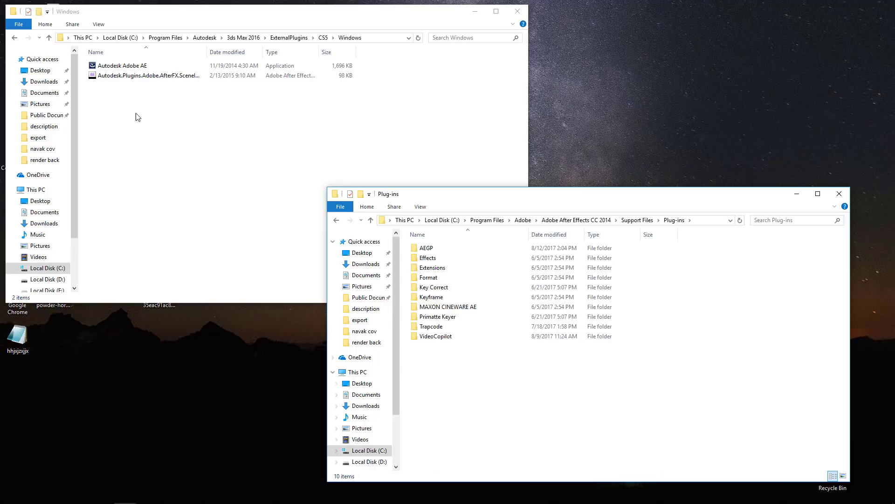
left_click(140, 75)
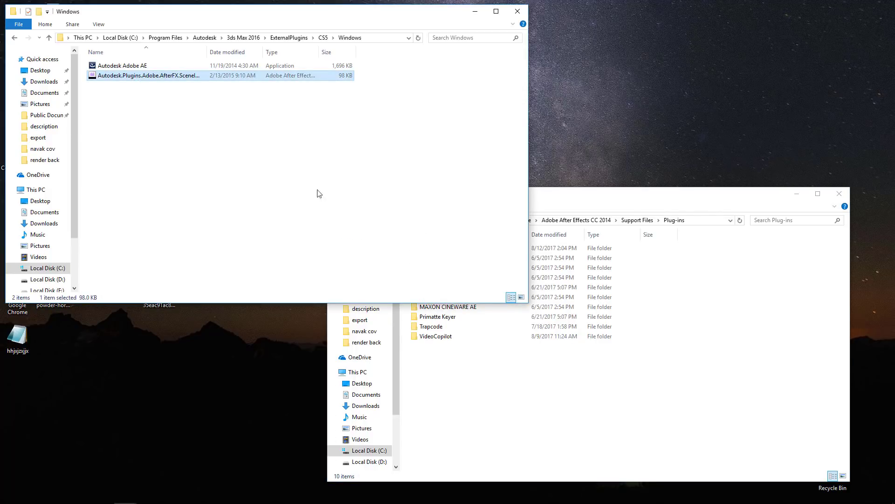
left_click(578, 389)
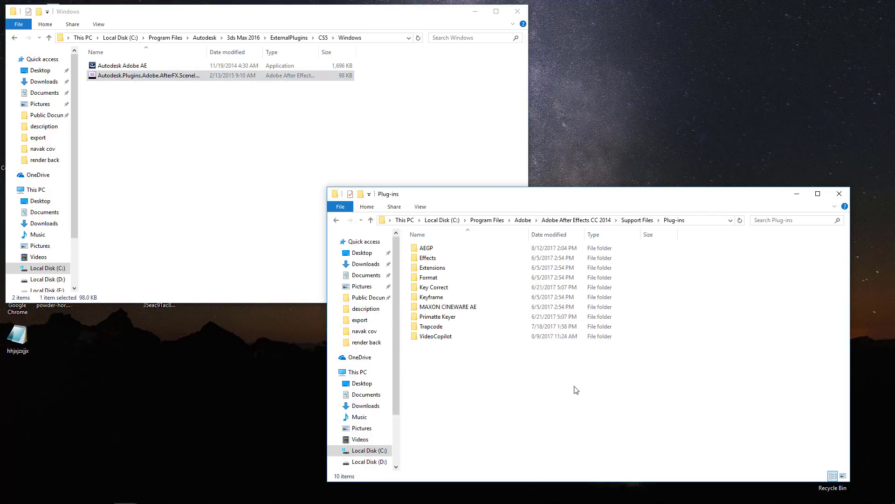
key("ctrl+v")
left_click(419, 195)
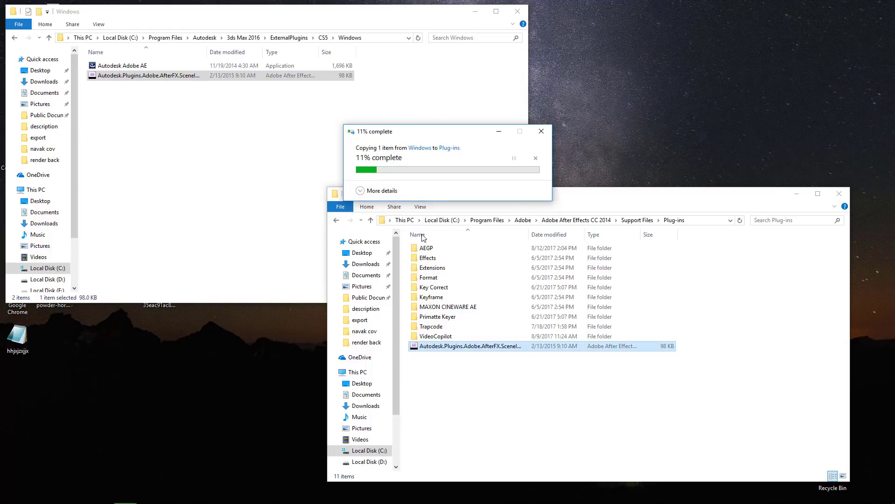
left_click(493, 396)
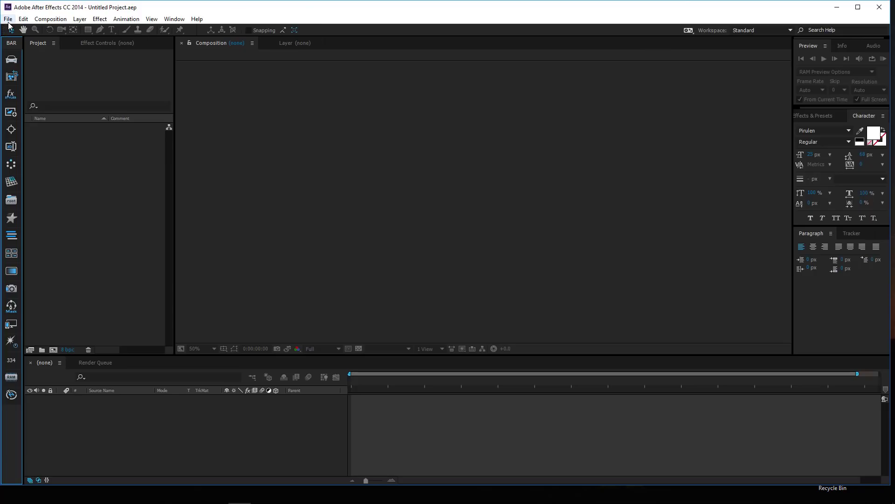
Open After Effects' File menu to check for the Autodesk Compositor Link entries.
left_click(9, 20)
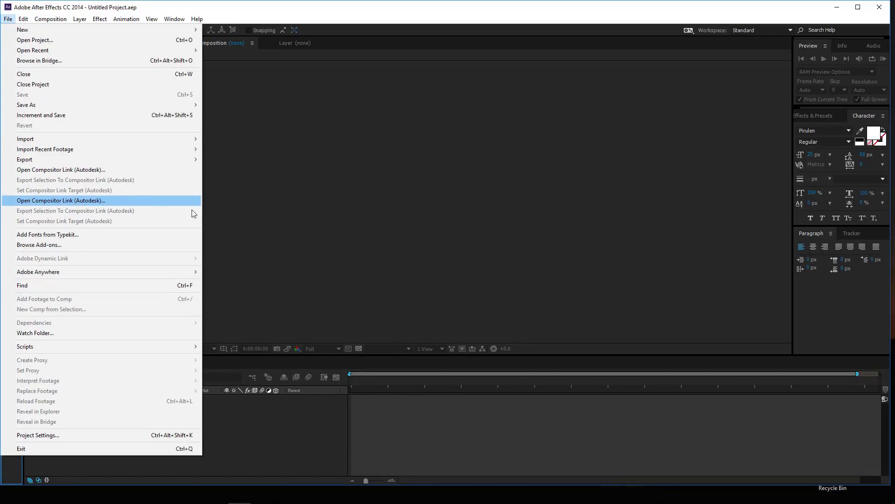
Deselect the teapot and create a physical camera matching the Perspective view.
left_click(259, 209)
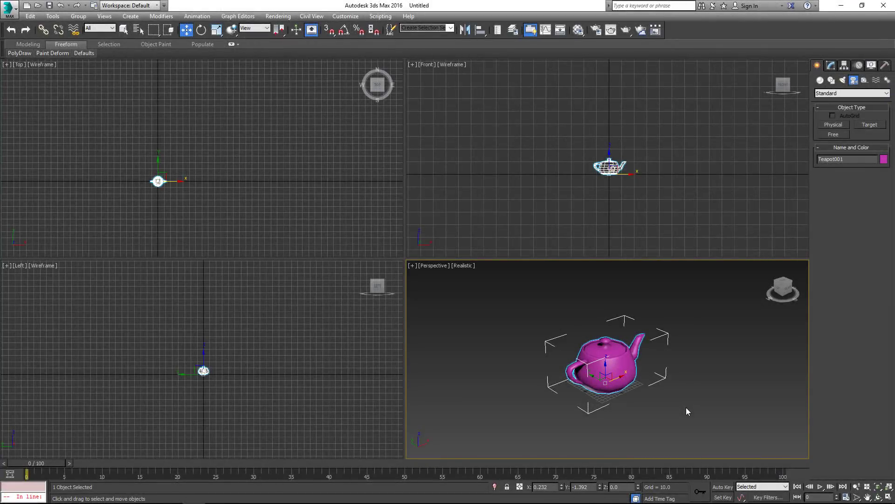
left_click(686, 407)
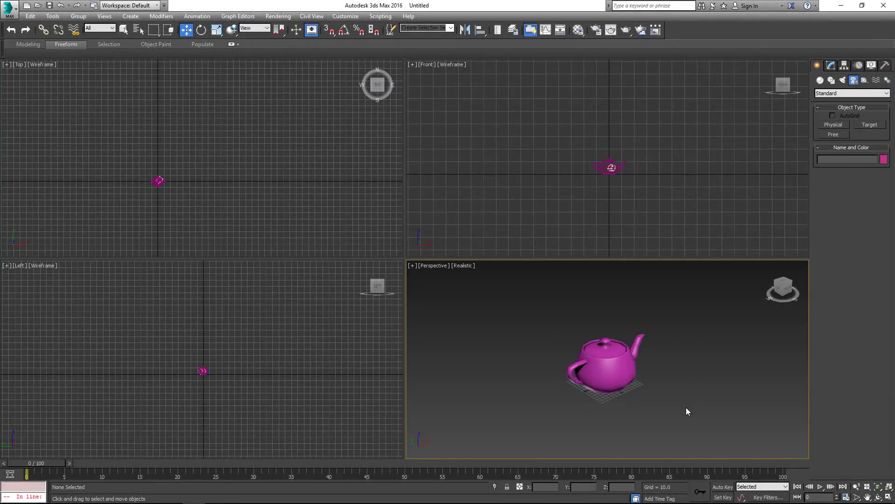
key("ctrl+c")
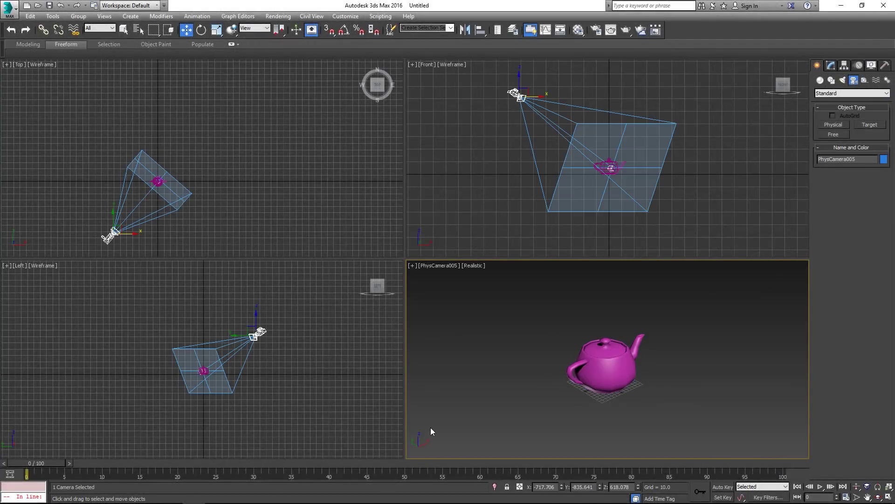
With Auto Key on at frame 100, move the camera closer and lower toward the teapot, then play it back.
left_click(722, 486)
left_click_drag(26, 461, 837, 469)
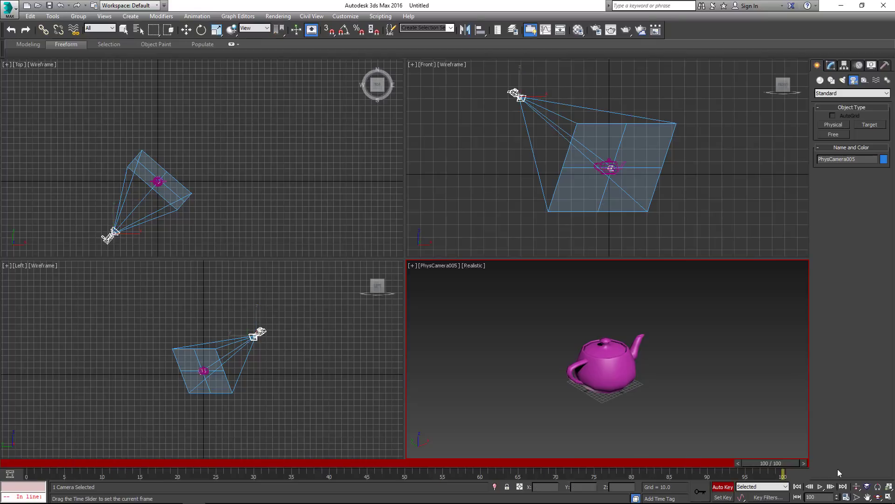
left_click(125, 231)
left_click_drag(114, 236, 165, 213)
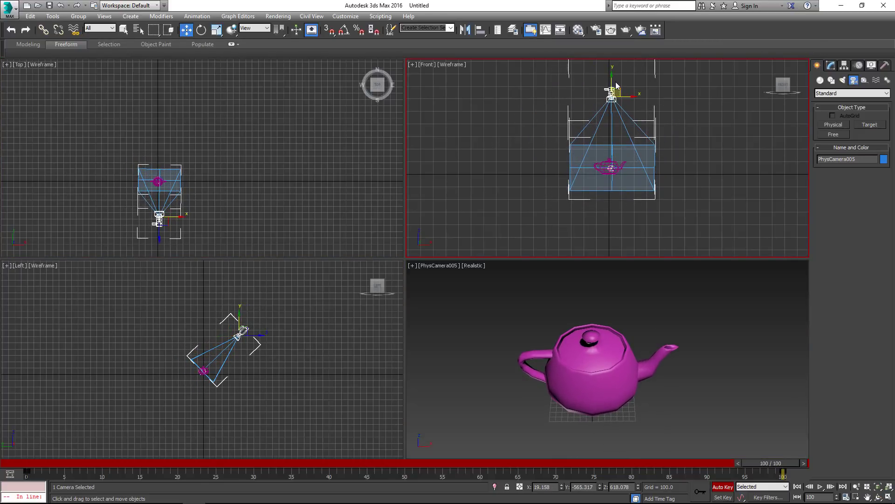
left_click_drag(617, 86, 615, 149)
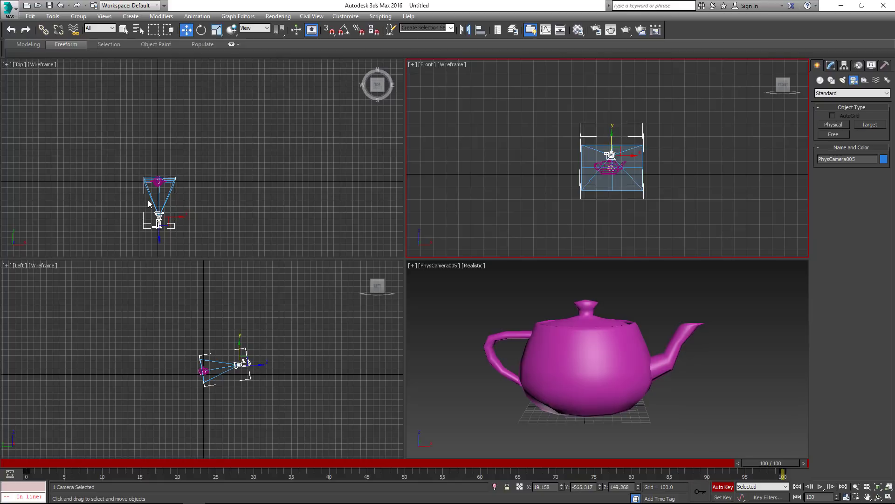
scroll(154, 201, "up", 5)
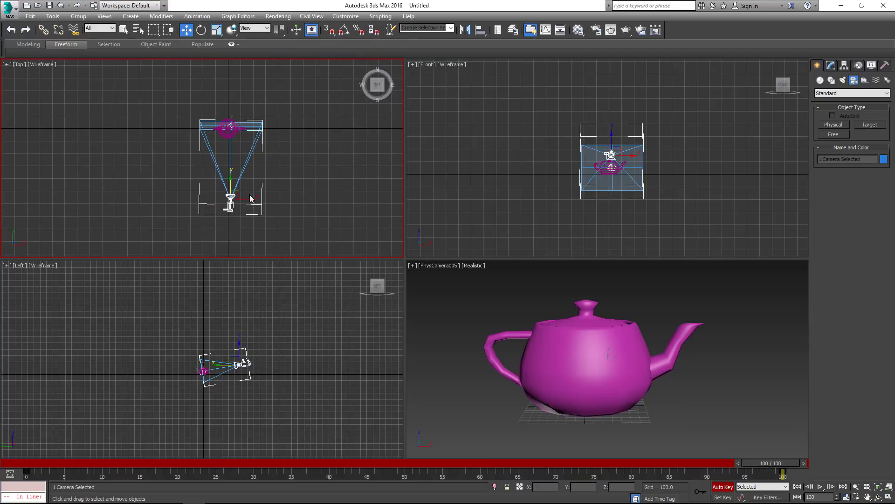
left_click_drag(251, 198, 248, 198)
left_click(610, 134)
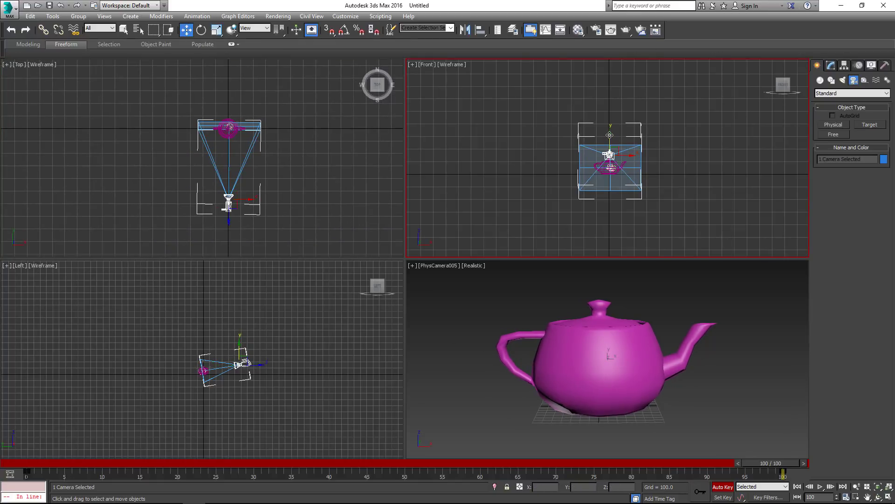
left_click_drag(610, 135, 611, 133)
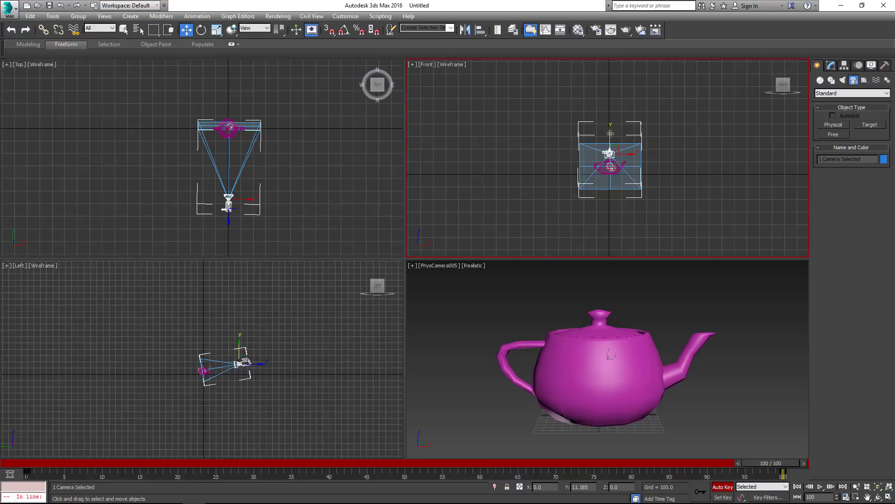
left_click(723, 486)
left_click(821, 487)
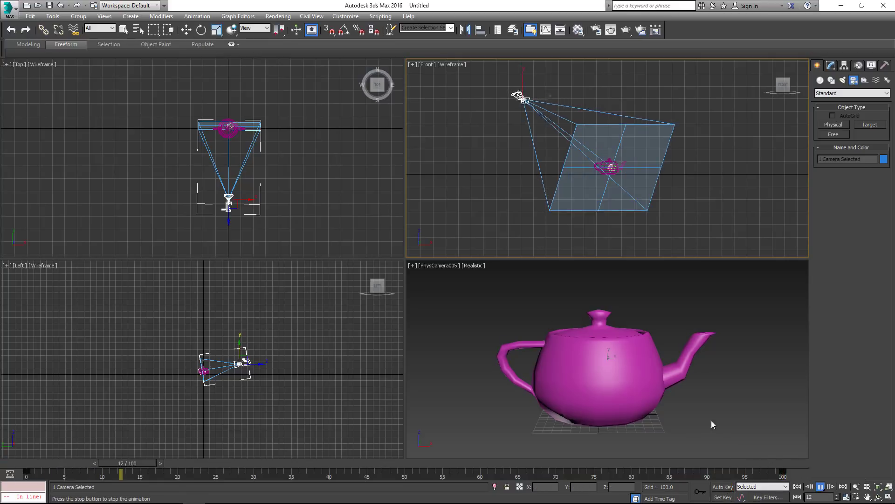
right_click(694, 401)
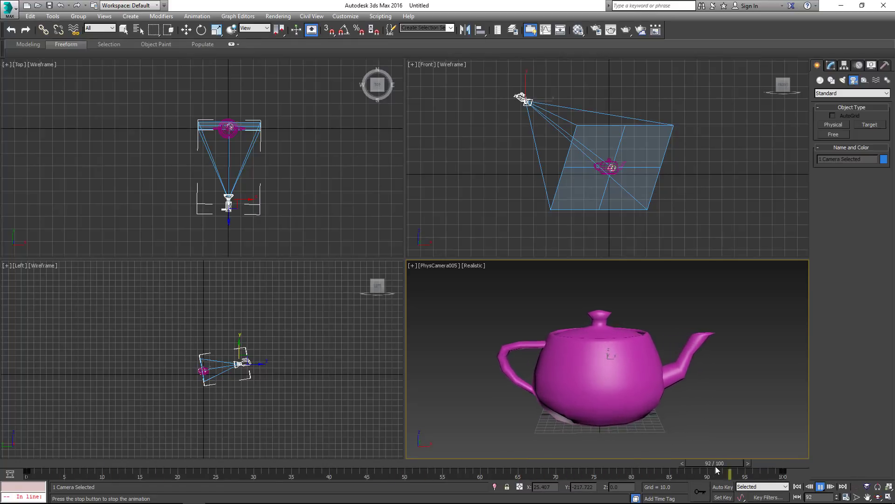
Stop playback at the final frame and show the State Sets toolbar.
left_click_drag(715, 466, 815, 459)
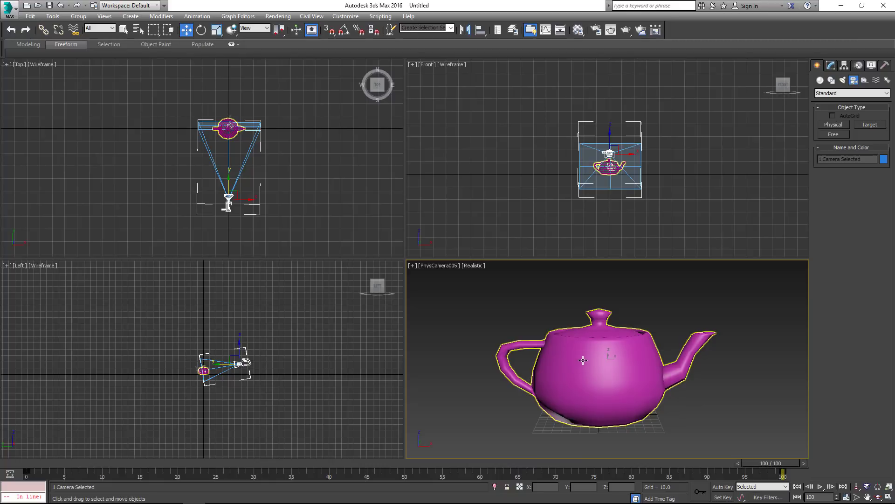
right_click(713, 34)
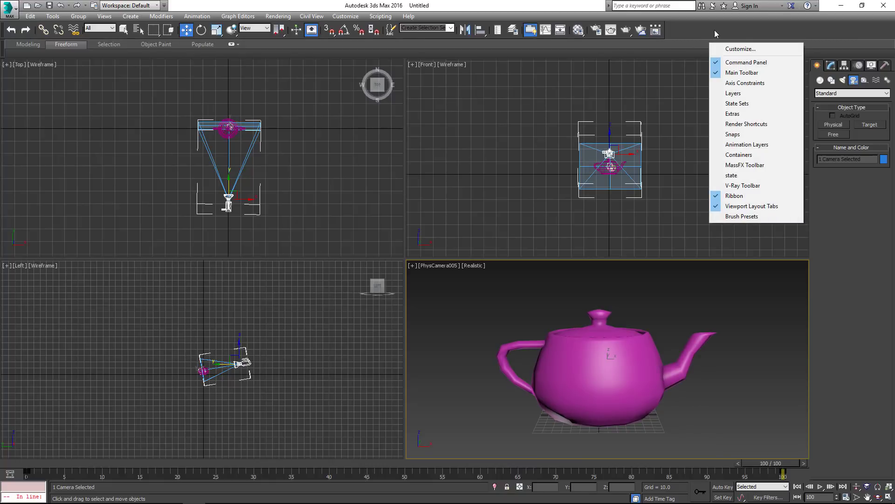
left_click(738, 104)
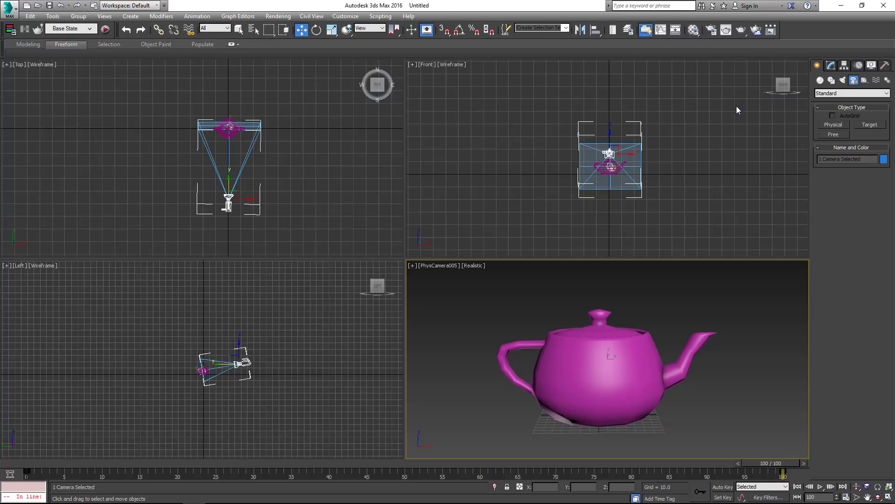
Export the selection to a Compositor Link file named camera in the navak cov folder.
right_click(185, 164)
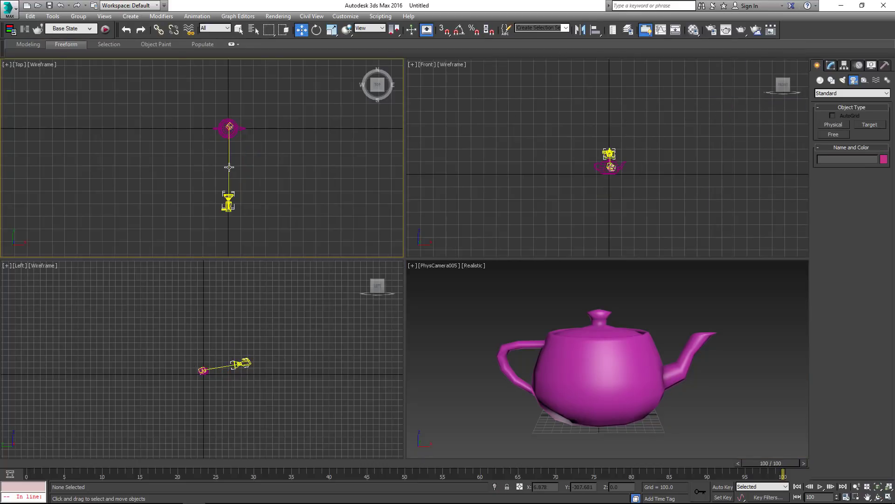
left_click(106, 30)
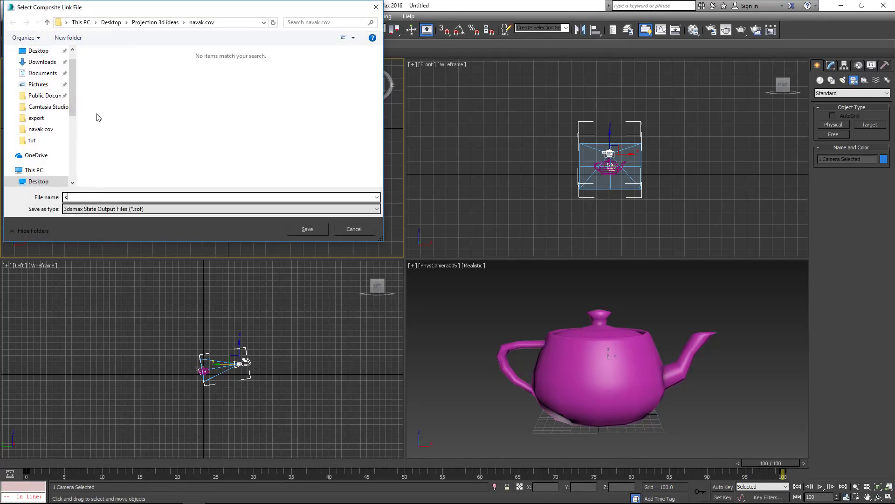
type("camera")
left_click(308, 229)
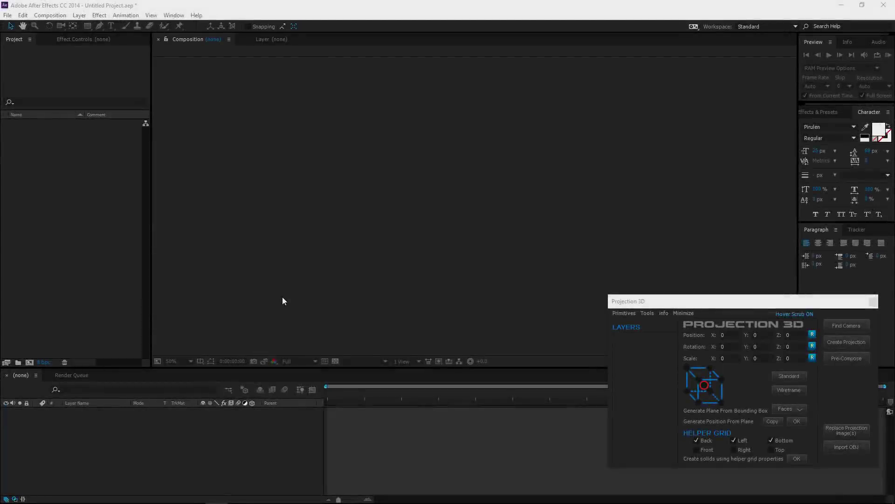
Create an Autodesk Compositor Link to the camera.sof file.
left_click(8, 15)
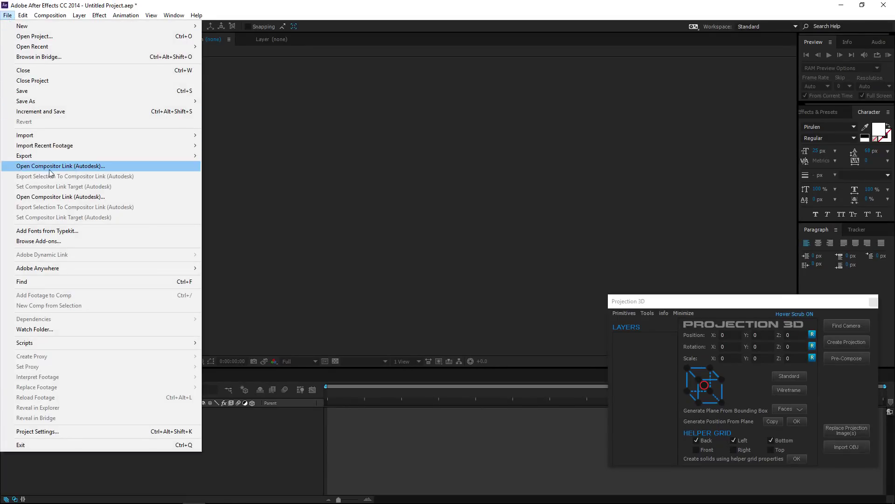
left_click(67, 166)
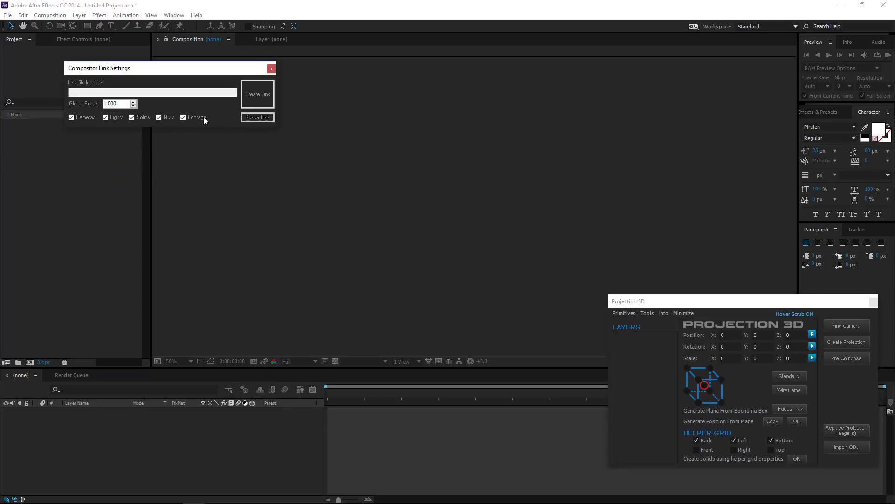
left_click(257, 94)
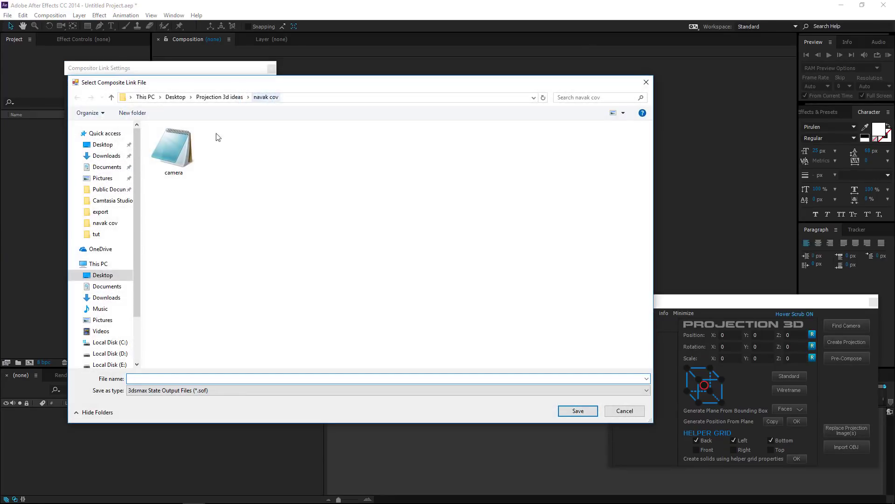
left_click(179, 169)
left_click(578, 411)
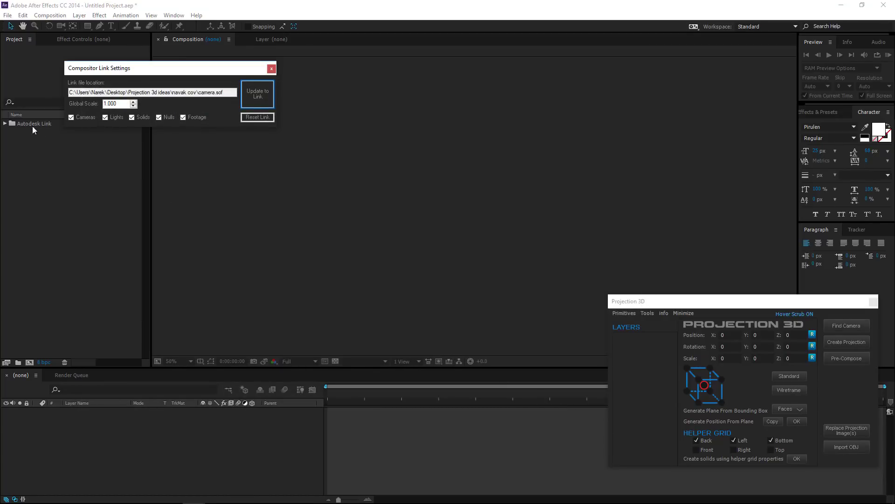
Open the Autodesk Link comp with PhysCamera005 and start a Projection 3D OBJ import.
left_click(6, 124)
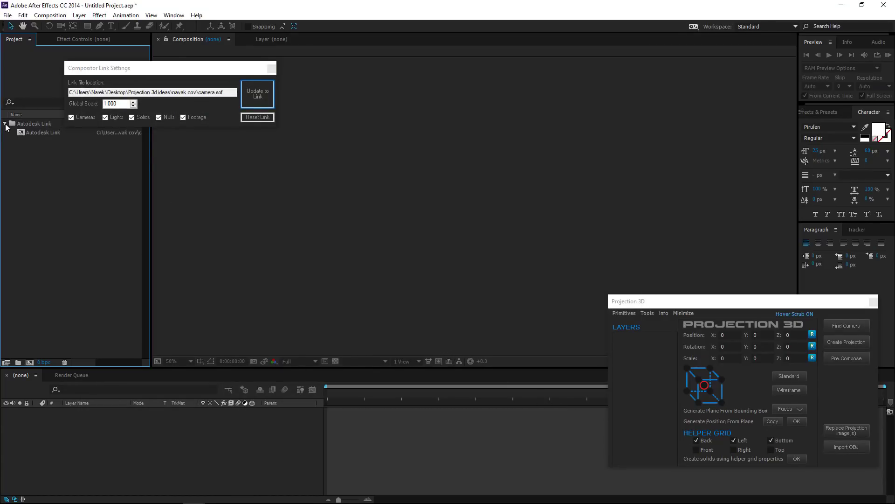
double_click(42, 133)
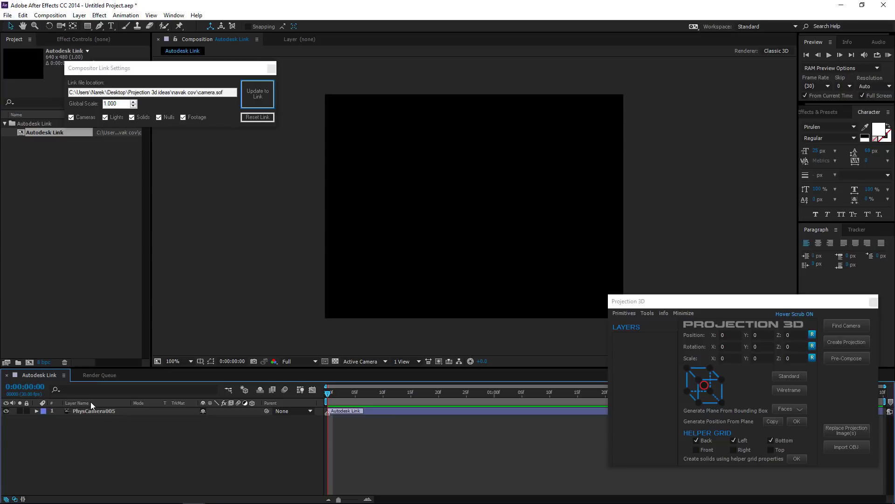
left_click(854, 445)
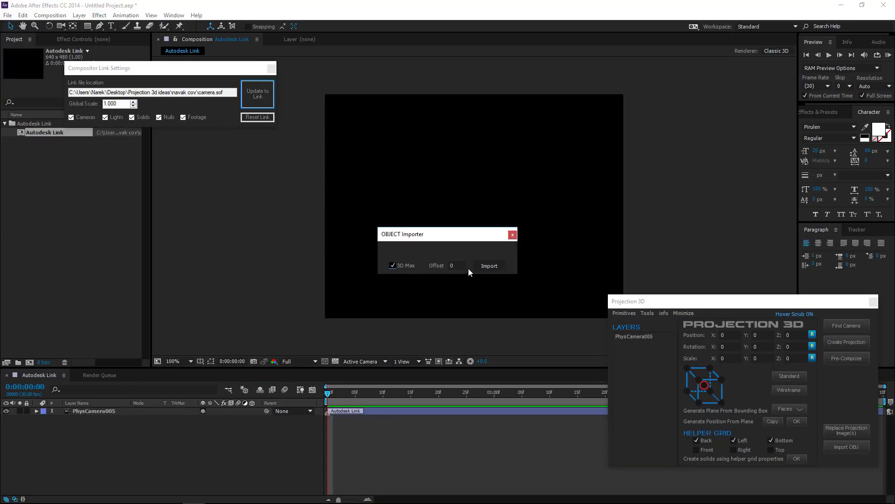
Import teapot.obj into the Autodesk Link comp and scrub to about 3 seconds.
left_click(485, 265)
left_click(97, 93)
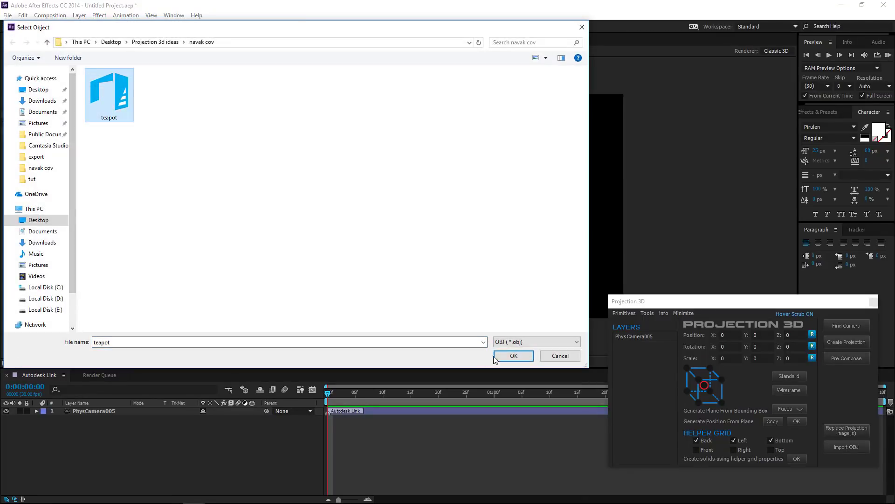
left_click(505, 357)
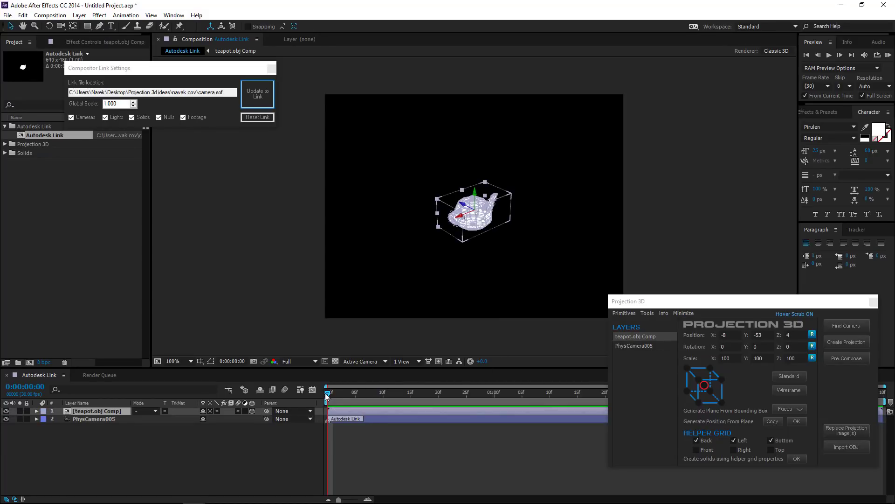
left_click_drag(328, 395, 275, 400)
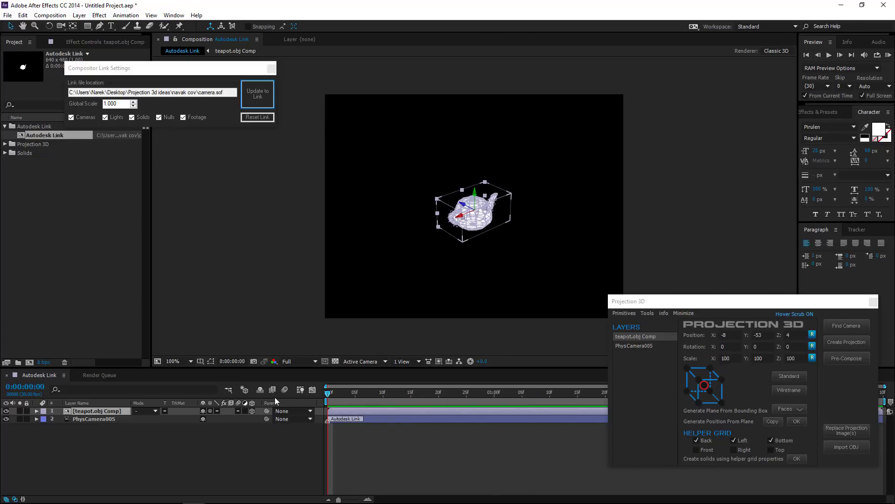
left_click(888, 56)
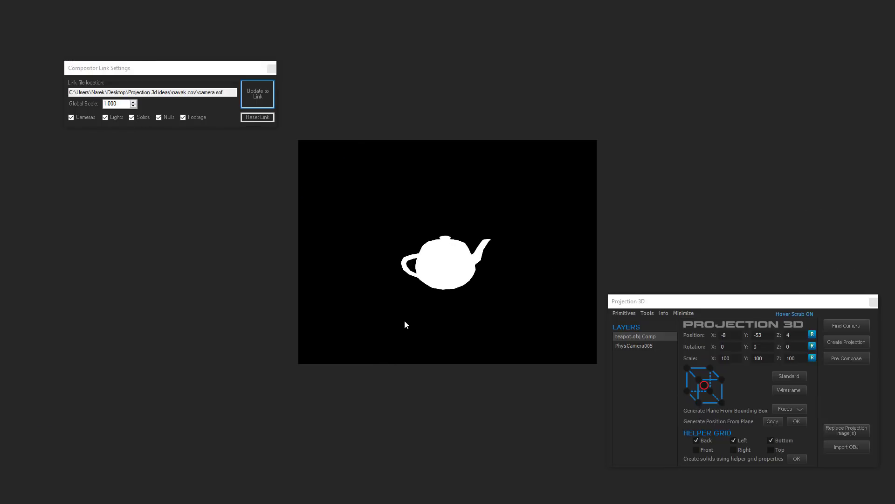
key("space")
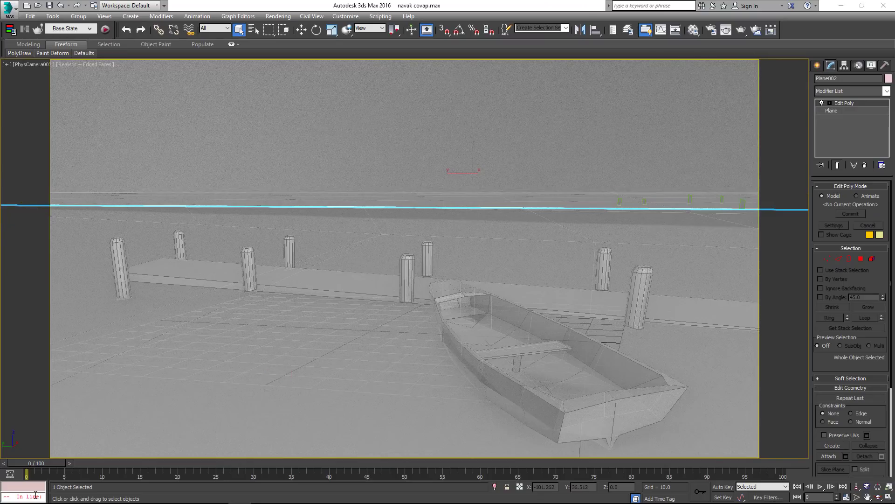
Advance to frame 23 and render a test frame of the camera view.
mouse_move(41, 464)
left_mouse_down()
mouse_move(238, 465)
mouse_move(37, 464)
left_mouse_up()
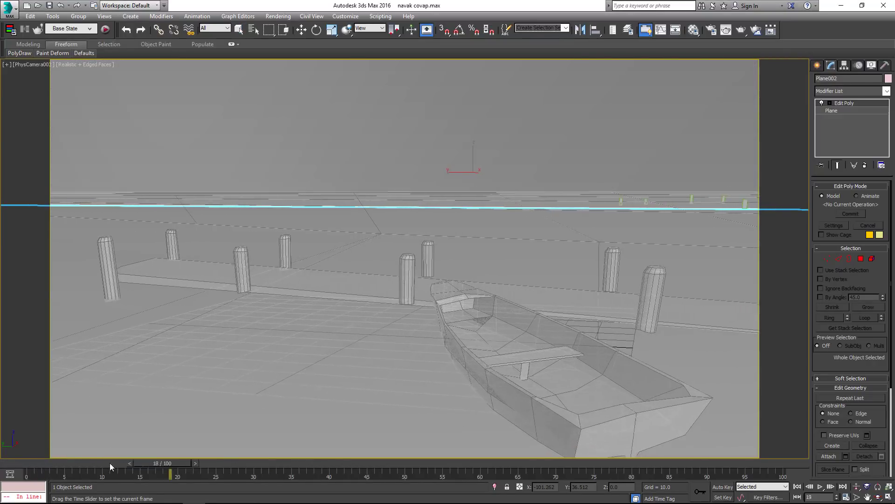
left_click(741, 30)
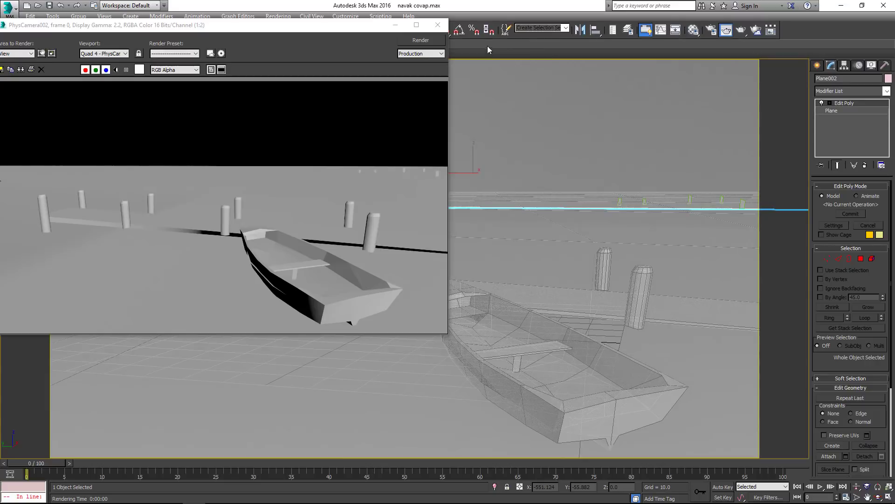
left_click(437, 25)
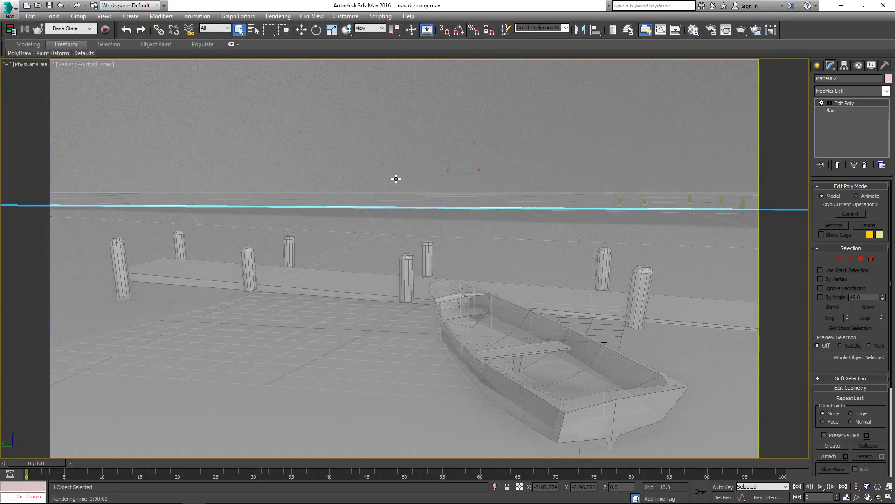
Assign a Camera Map Per Pixel map to the 04 - Default material's diffuse slot.
left_click(694, 29)
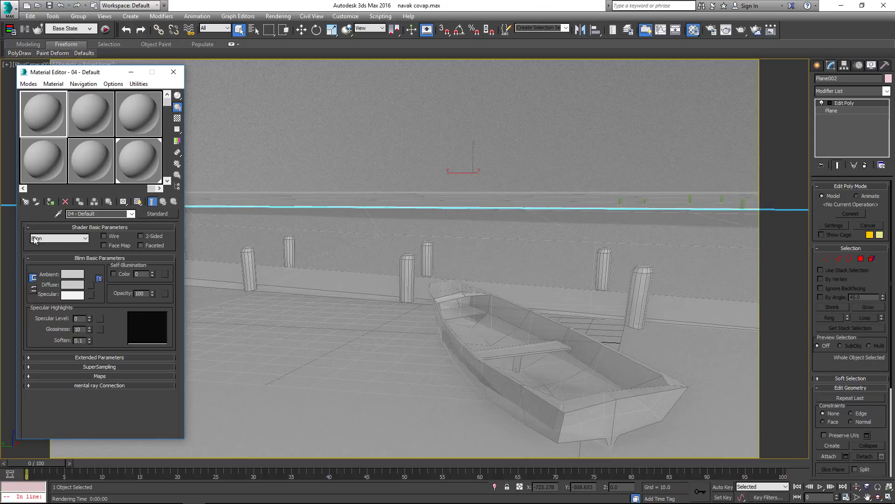
left_click(91, 284)
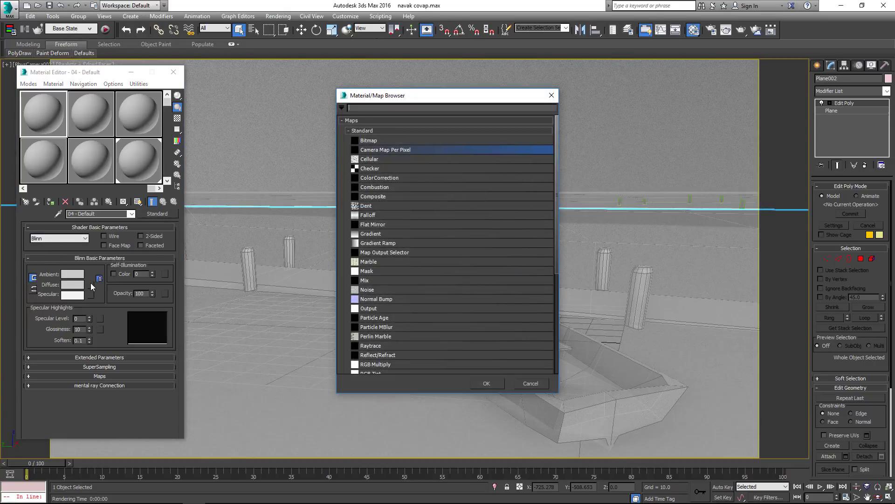
double_click(370, 149)
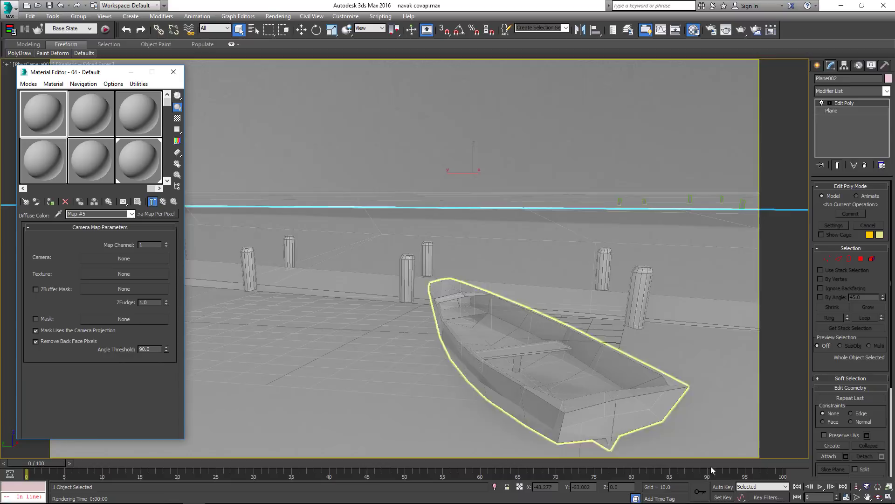
Jump to frame 84 and set PhysCamera001 as the projection camera.
key("alt+w")
scroll(313, 198, "down", 5)
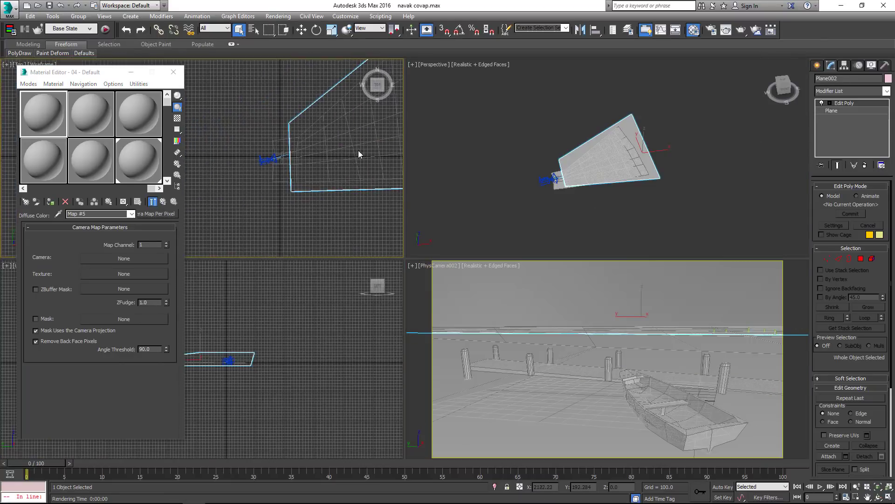
left_click_drag(45, 460, 661, 463)
scroll(243, 163, "up", 5)
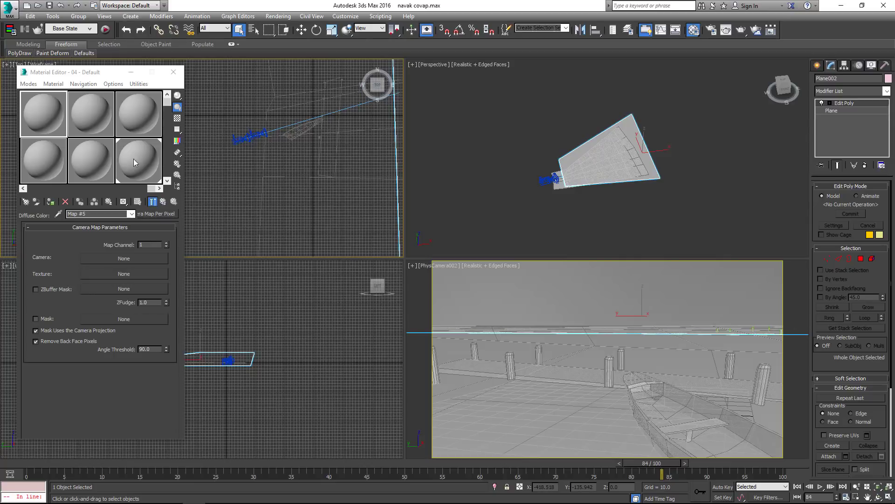
left_click(105, 257)
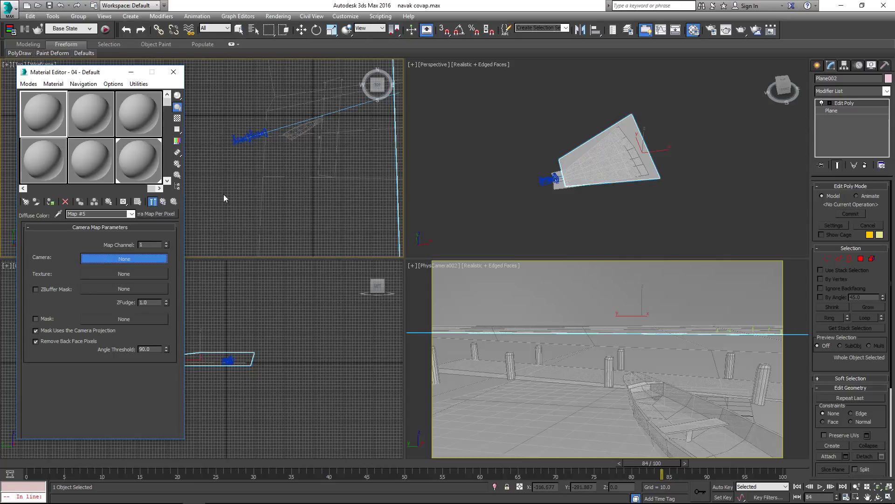
left_click(242, 138)
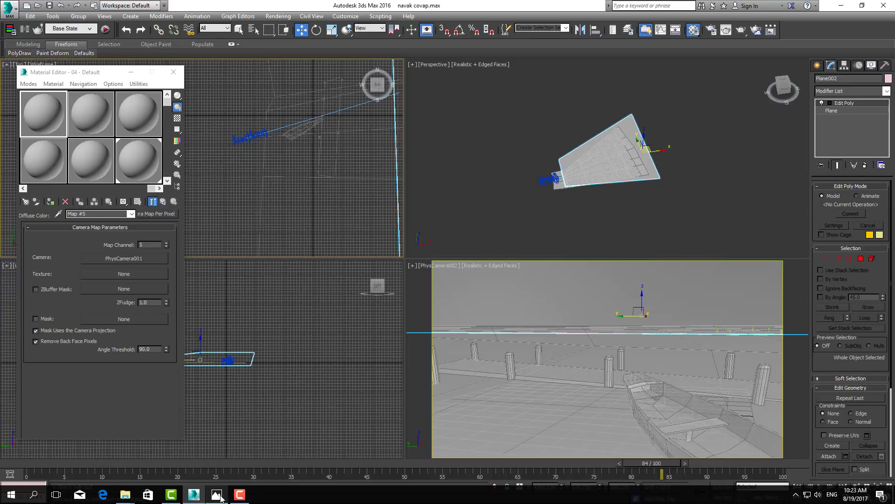
Page past Beach.jpg and BG.jpg in Photos to view Boat.jpg.
left_click(222, 494)
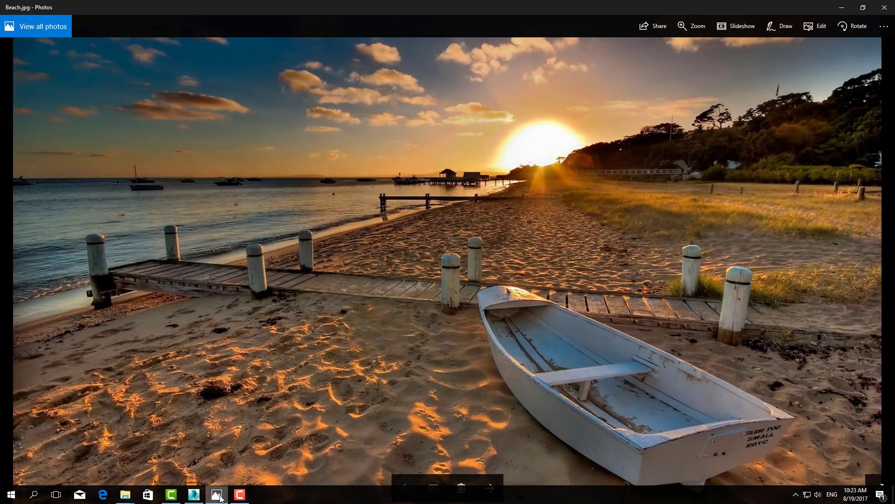
left_click(489, 488)
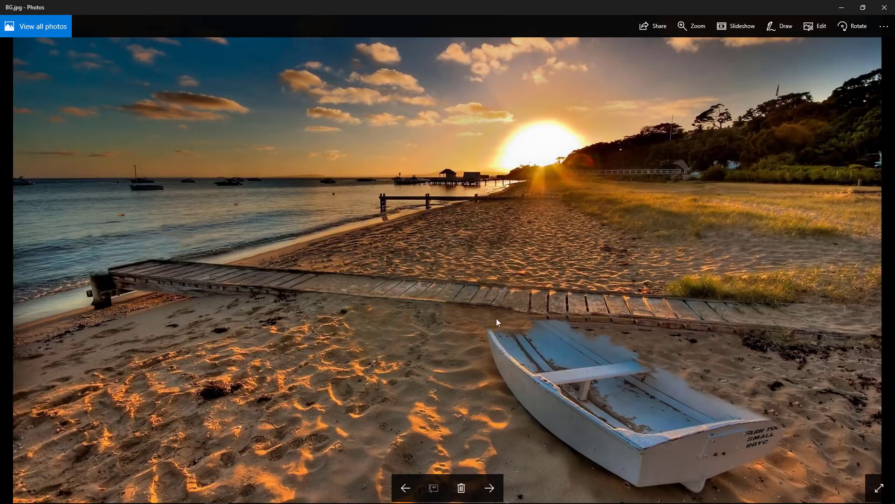
left_click(490, 485)
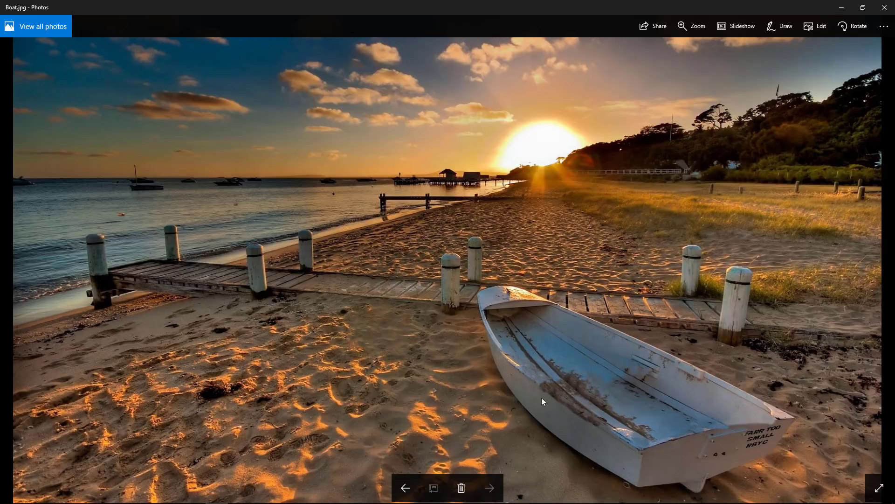
Load Beach.jpg as the bitmap texture of the Camera Map Per Pixel map.
left_click(194, 495)
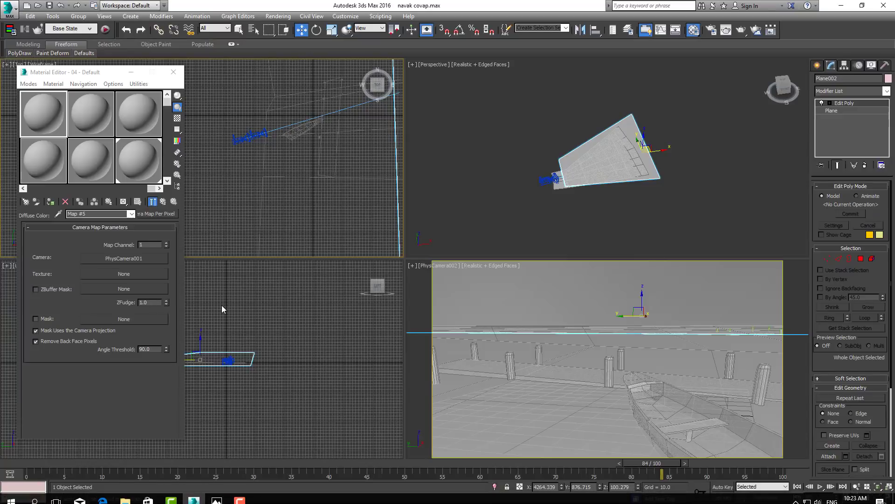
left_click(114, 274)
left_click(368, 140)
double_click(368, 141)
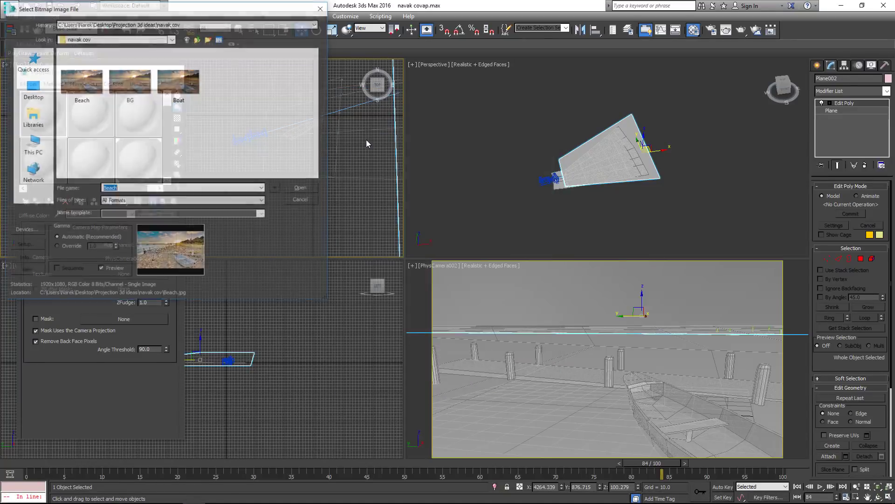
double_click(84, 117)
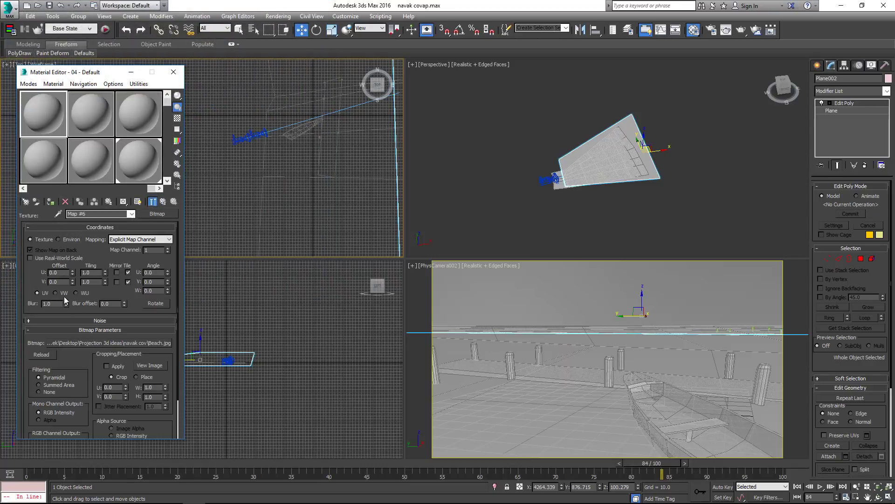
Preview the Beach.jpg image, then return up to the parent material.
left_click(154, 366)
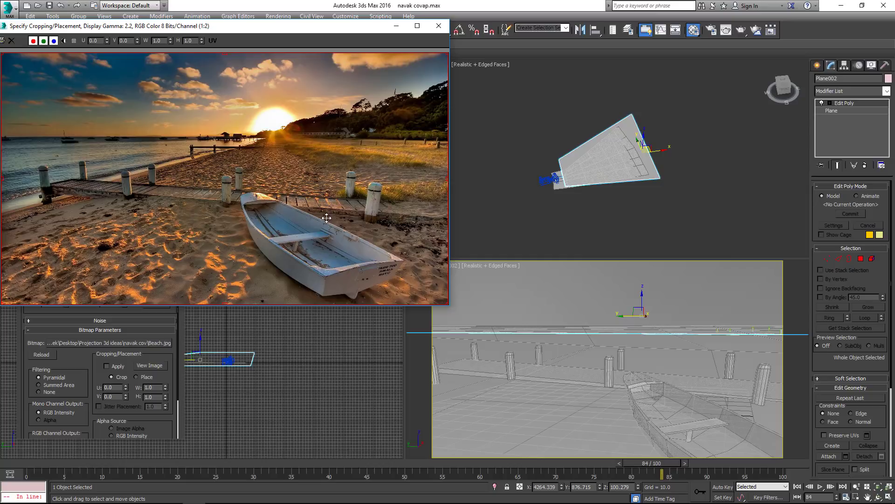
left_click(438, 26)
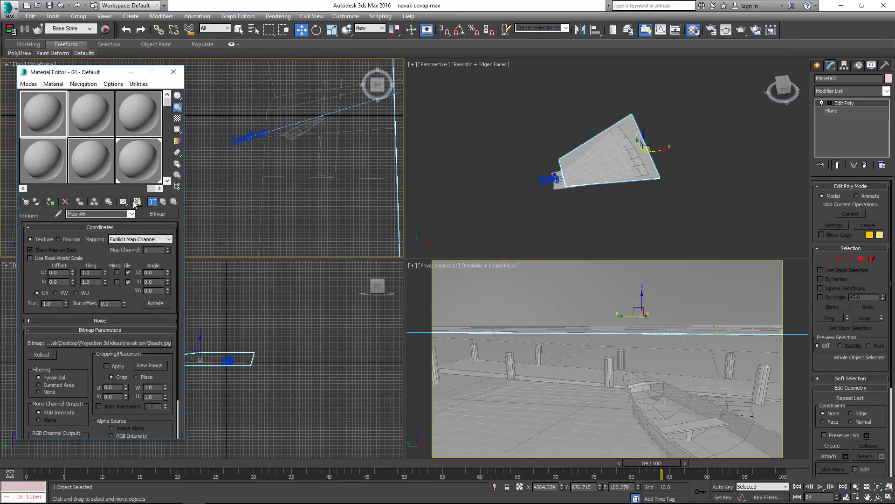
left_click(163, 202)
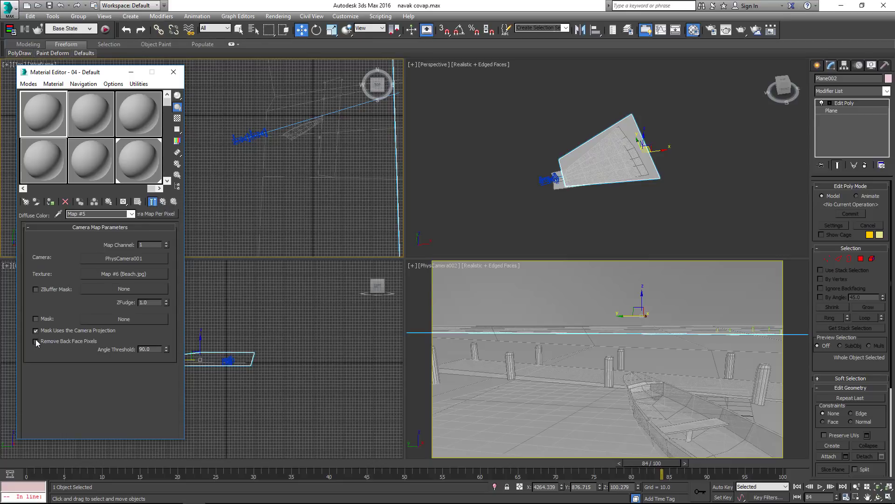
left_click(162, 202)
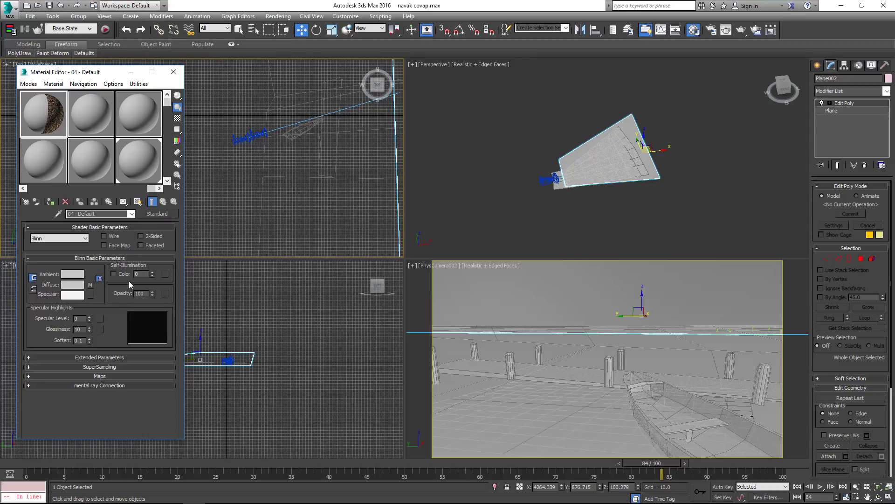
Raise self-illumination to 100 and select all the dock posts in the camera view.
left_click_drag(152, 274, 162, 191)
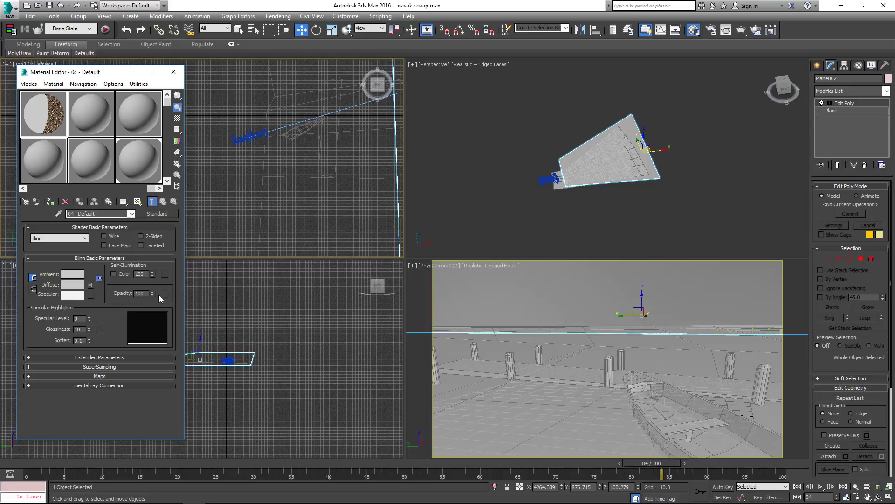
left_click(510, 363)
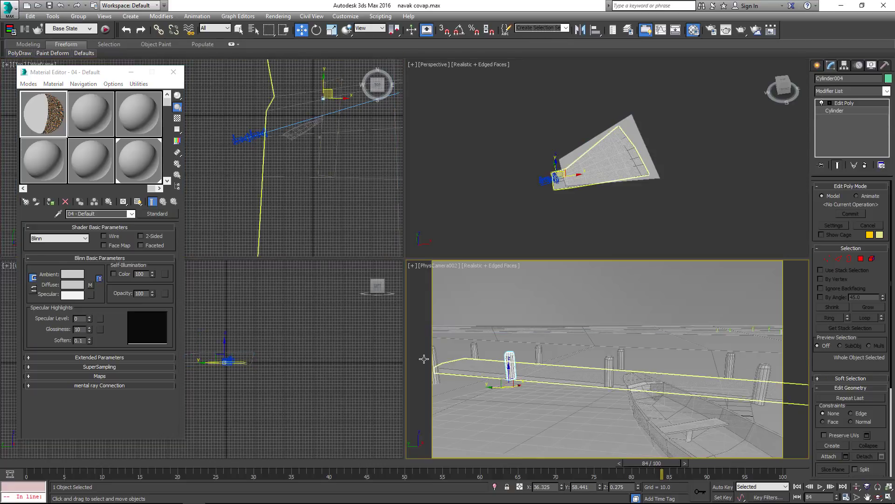
left_click(431, 357, "ctrl")
left_click(474, 350, "ctrl")
left_click(538, 354, "ctrl")
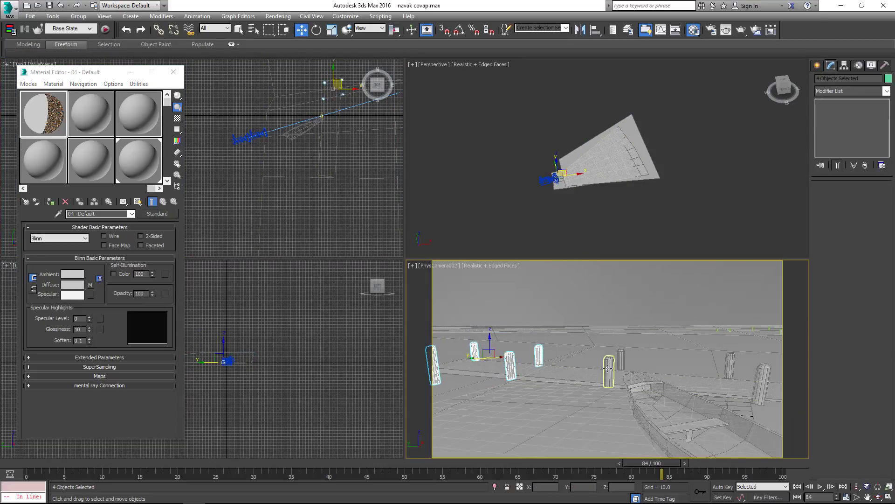
left_click(609, 371, "ctrl")
left_click(622, 359, "ctrl")
left_click(730, 366, "ctrl")
left_click(762, 384, "ctrl")
left_click(635, 380, "ctrl")
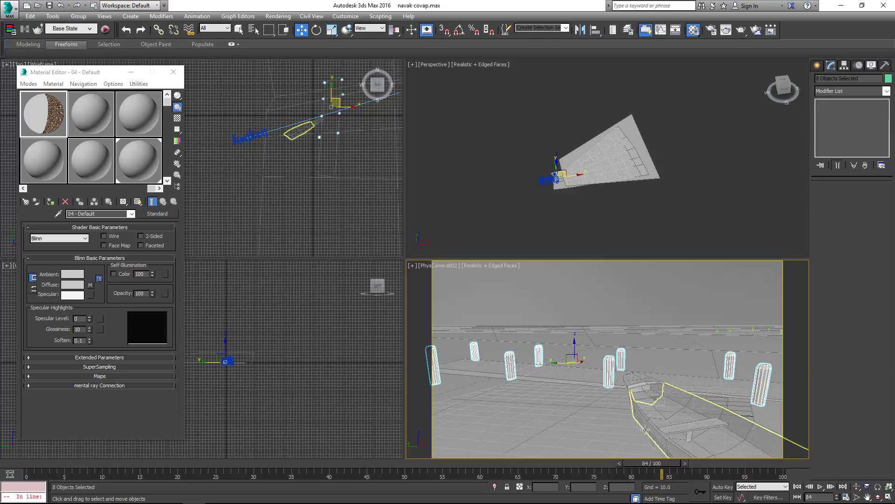
Add the boat and ground plane to the selection and render a test frame.
left_click(635, 380, "ctrl")
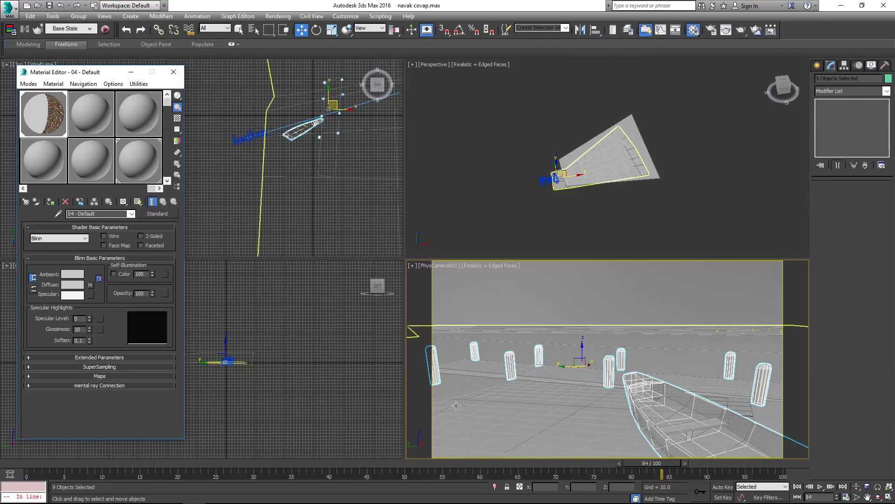
left_click(541, 386)
left_click(741, 30)
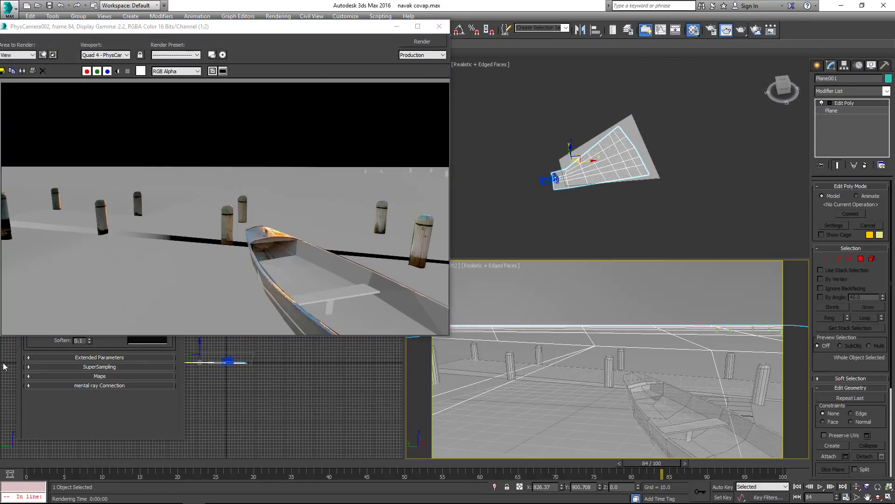
Go to frame 0 and select the background plane and small distant objects in the top view.
left_click(26, 462)
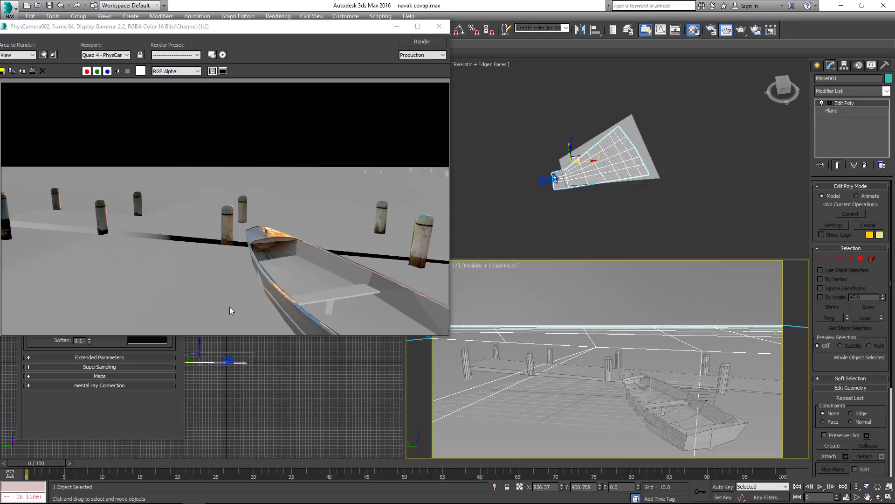
left_click(438, 26)
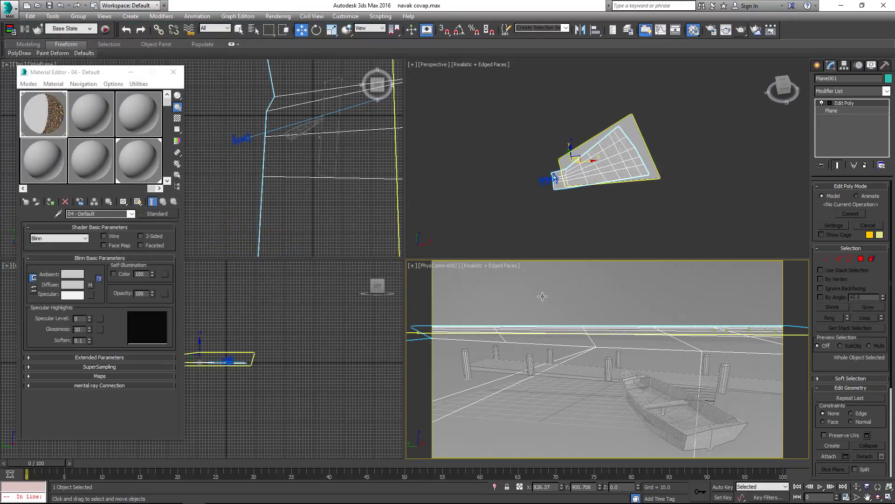
left_click(541, 295)
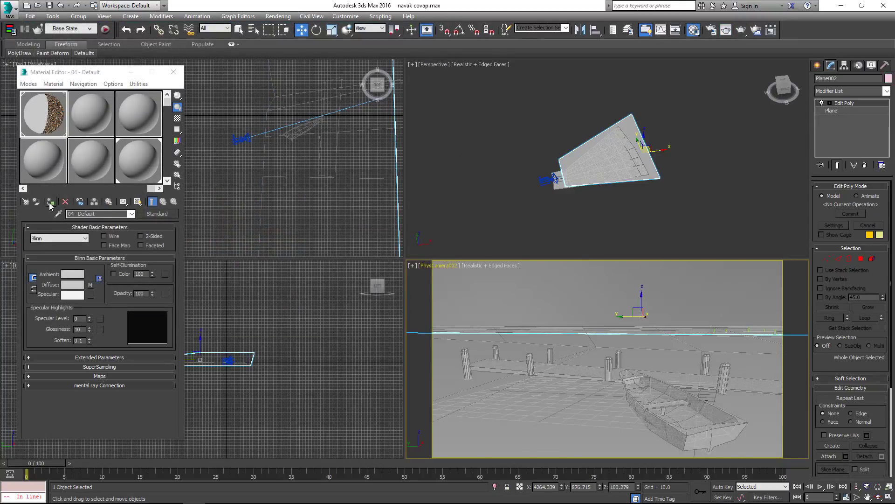
left_click_drag(376, 168, 226, 201)
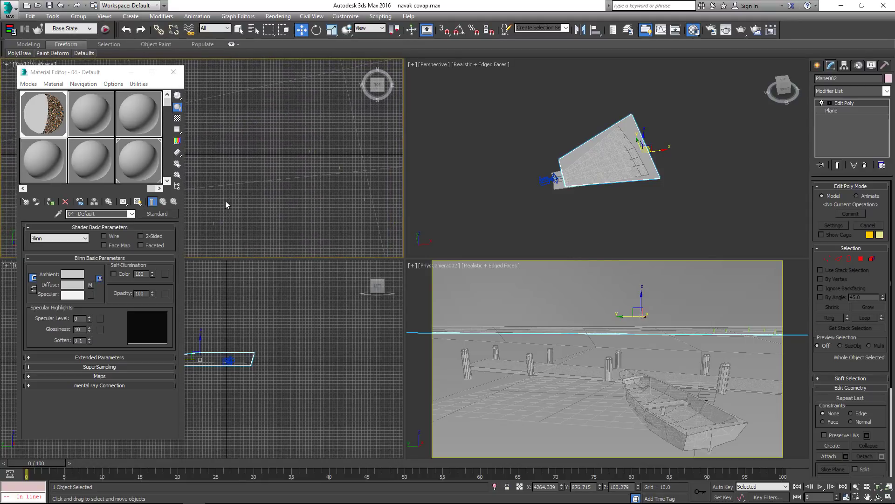
left_click(206, 215)
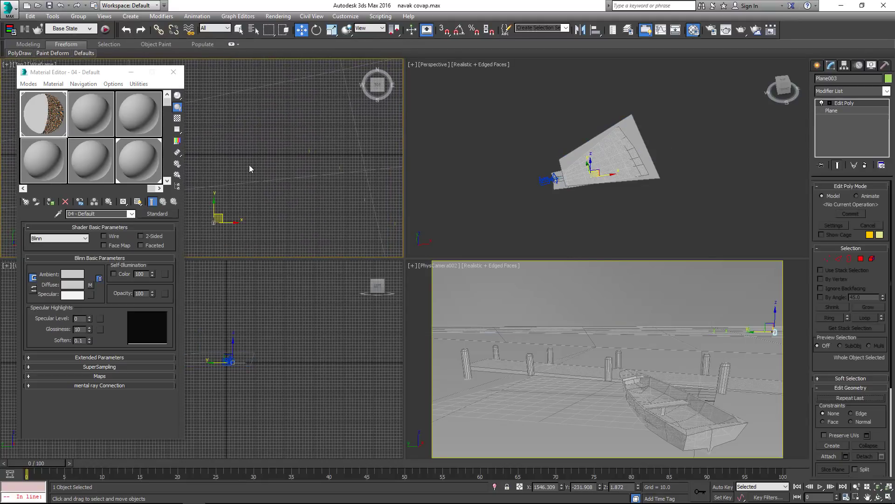
left_click(309, 150, "ctrl")
left_click(336, 169, "ctrl")
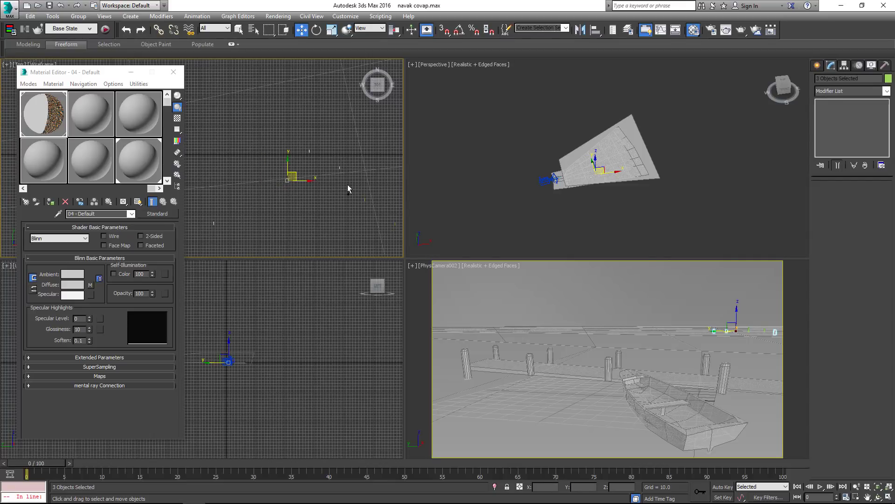
left_click(368, 214, "ctrl")
left_click(396, 226, "ctrl")
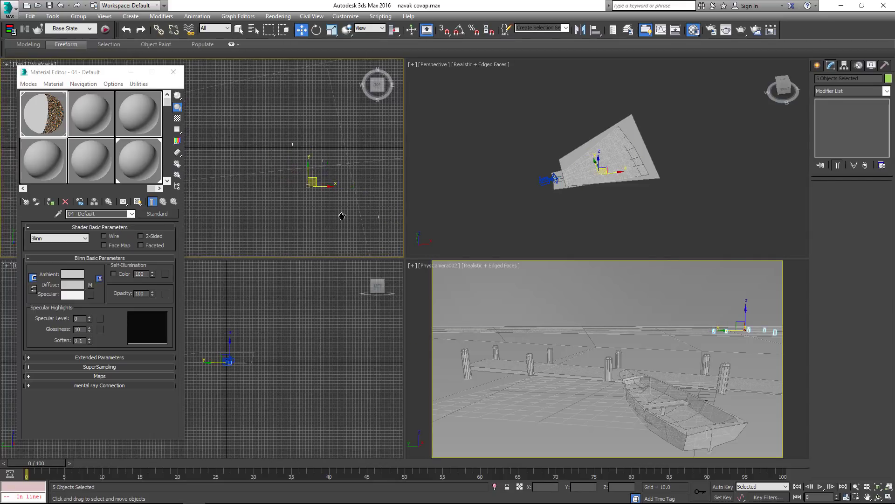
left_click_drag(342, 215, 359, 210)
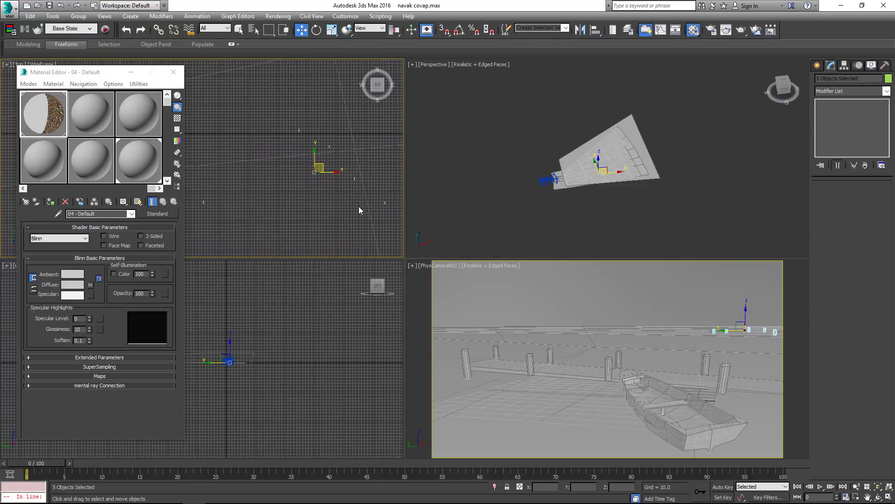
Apply the projection material to Plane002 and the Box003 seat plank and render a test frame.
left_click(73, 202)
left_click(654, 330)
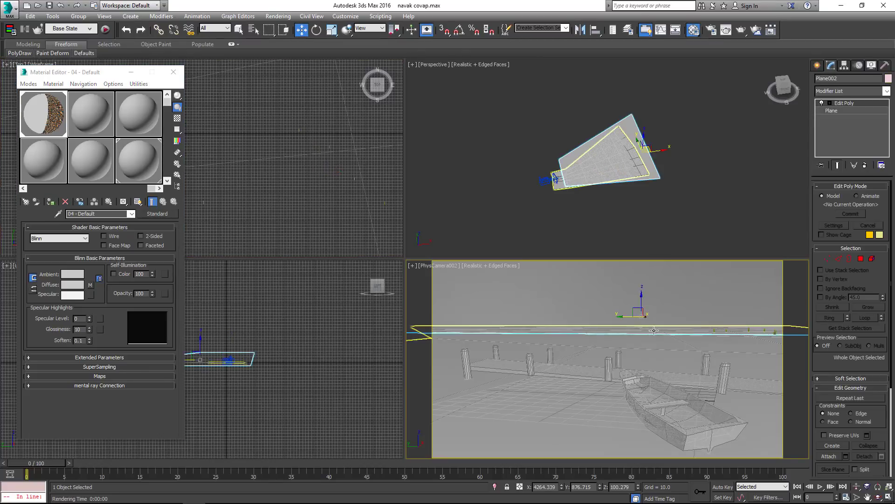
left_click(668, 406)
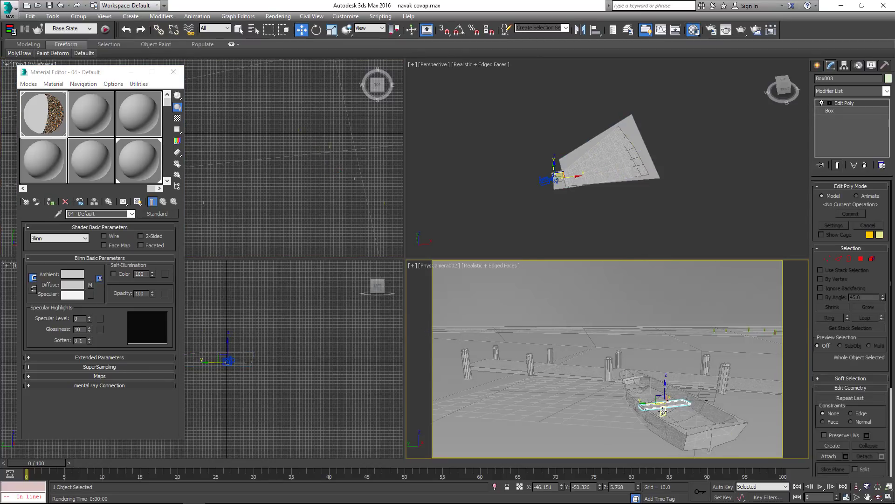
left_click(663, 411, "ctrl")
left_click(50, 205)
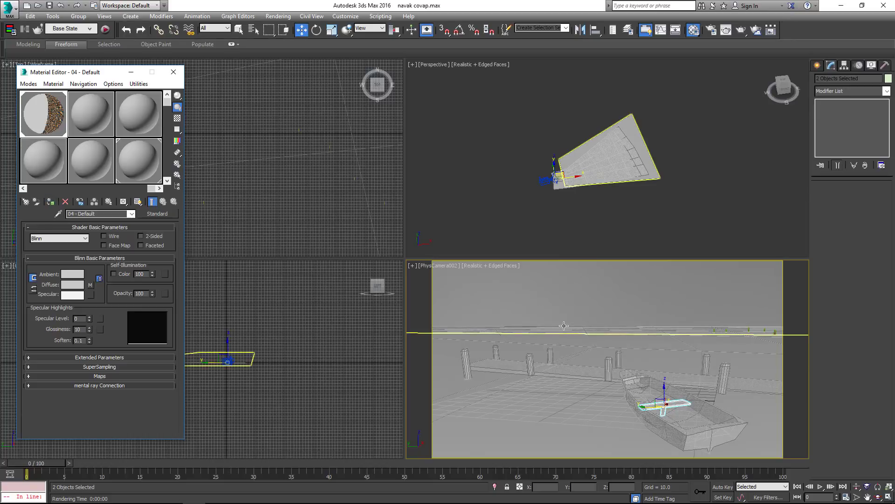
left_click(741, 31)
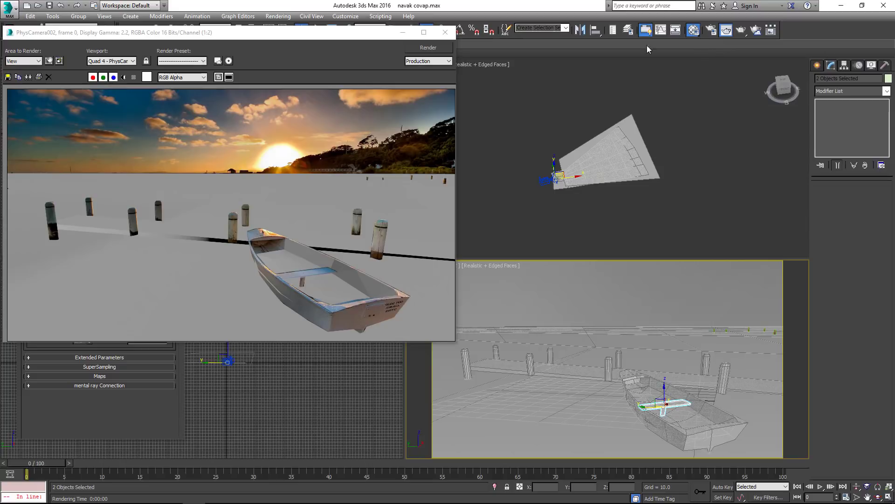
left_click(445, 32)
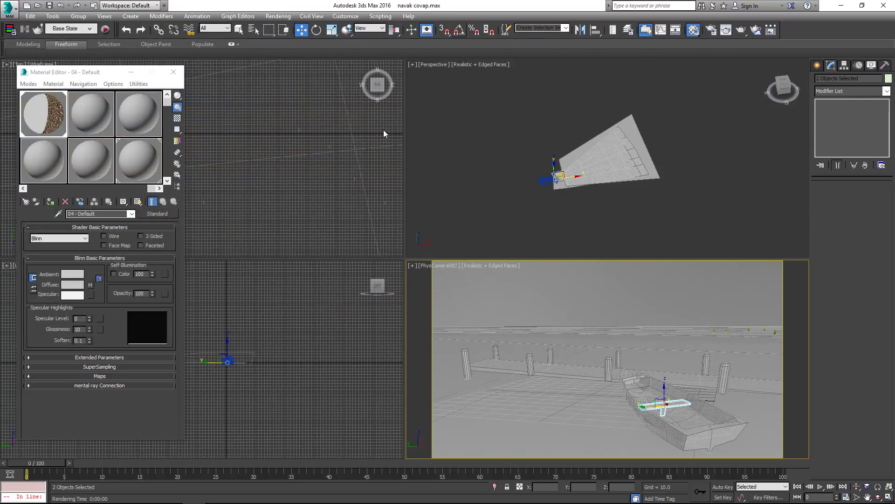
Copy the projection material and paste it into material slot 2.
left_click(32, 120)
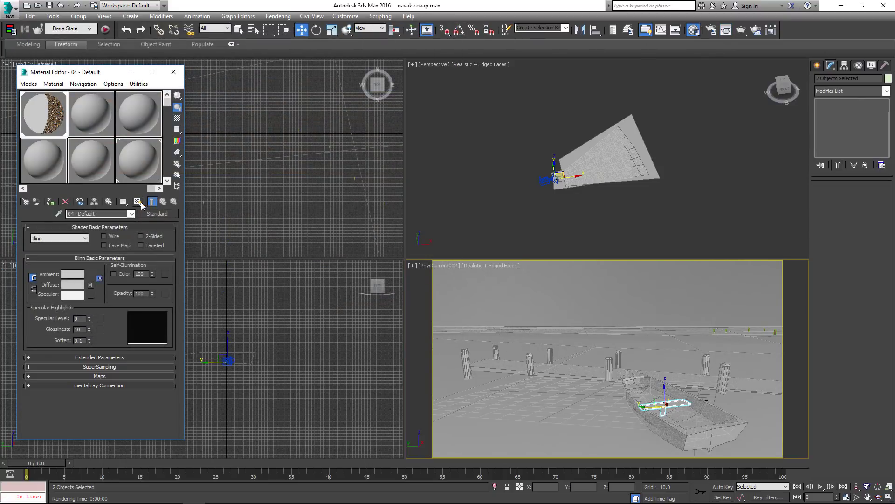
right_click(154, 216)
left_click(177, 232)
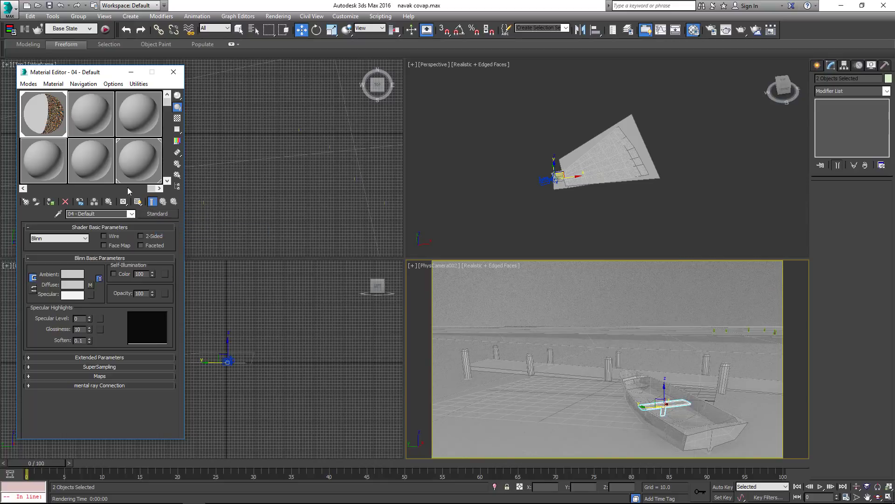
left_click(97, 118)
right_click(158, 215)
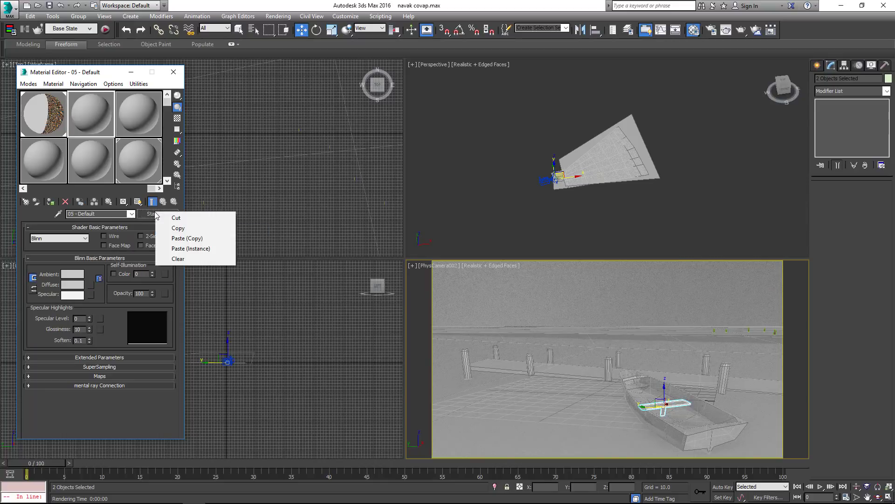
left_click(168, 238)
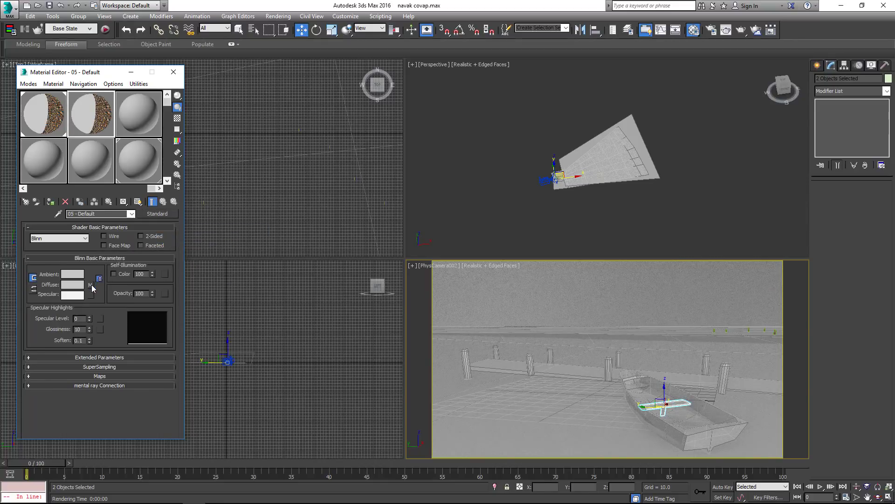
Set the copied material's diffuse bitmap to BG.jpg.
left_click(88, 284)
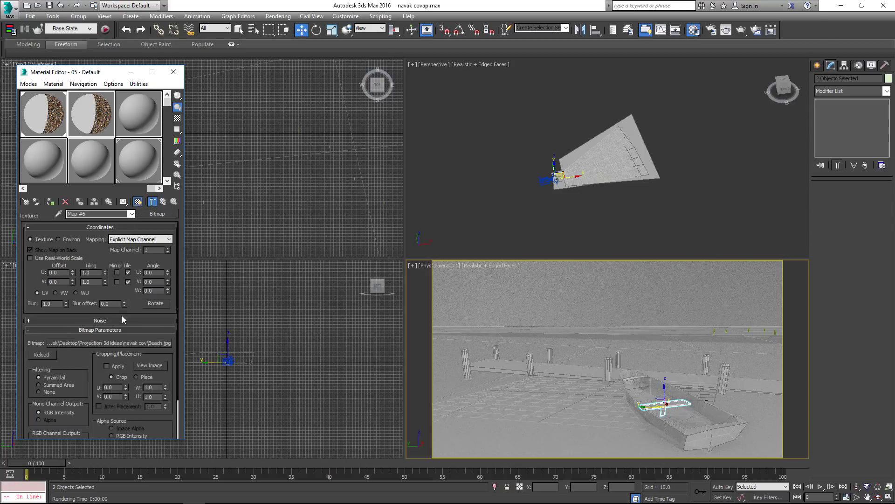
left_click(119, 345)
double_click(149, 175)
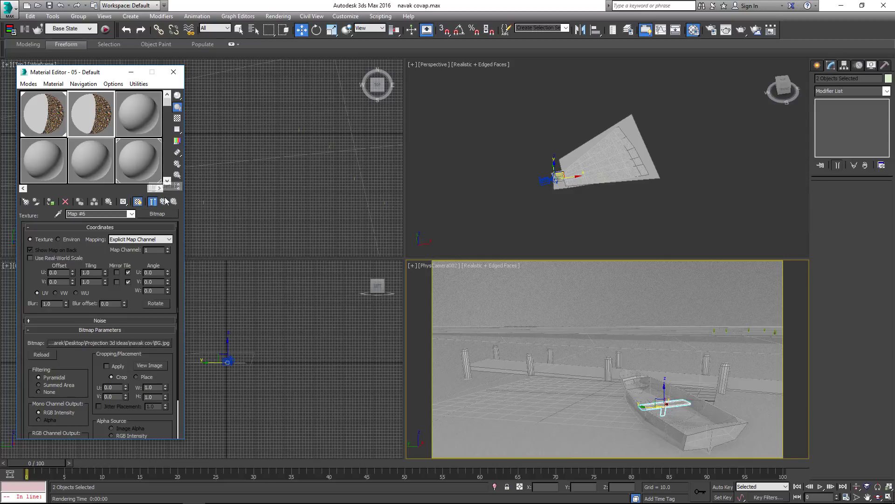
left_click(162, 203)
left_click(163, 203)
Assign the BG material to the ground plane and plank, then render the camera view.
left_click(550, 437)
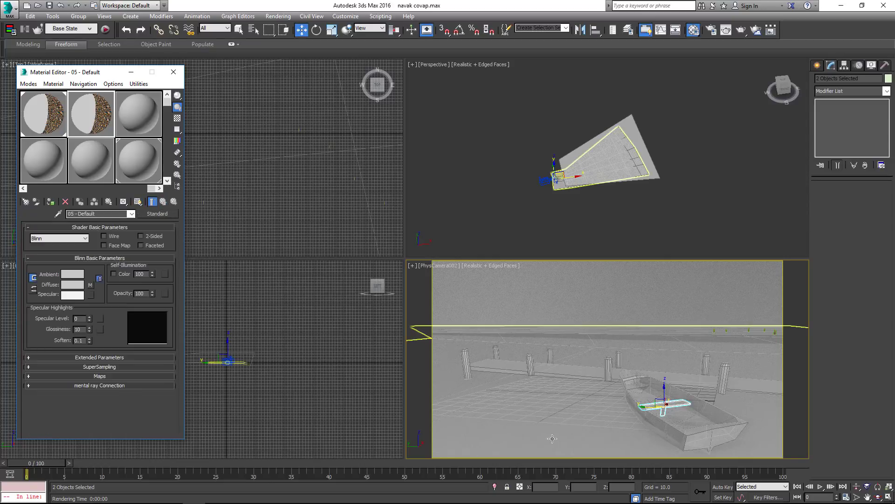
left_click(574, 372, "ctrl")
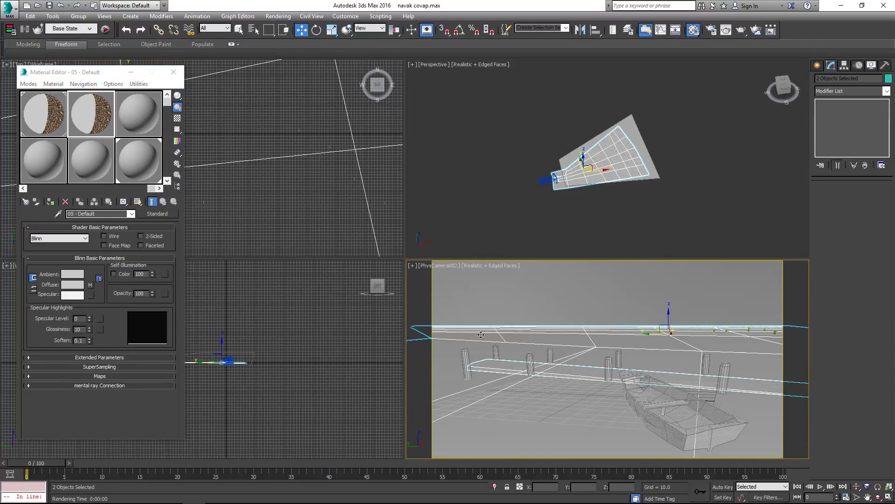
left_click(51, 203)
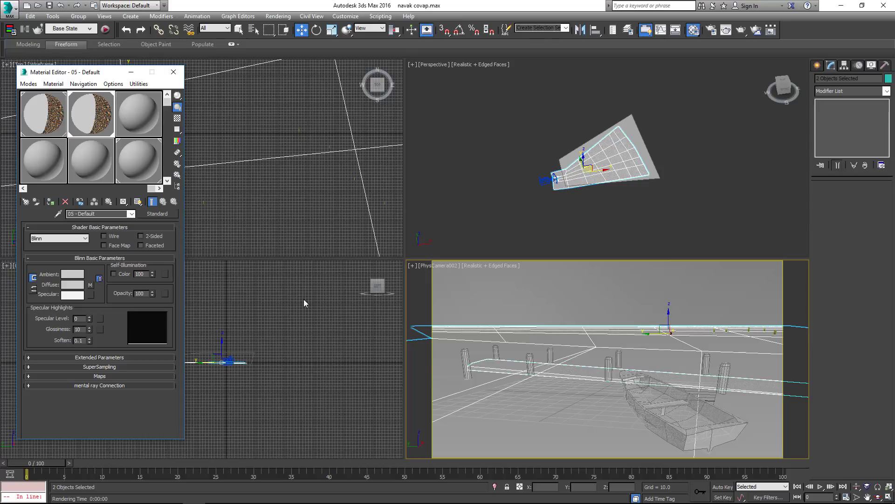
left_click(741, 30)
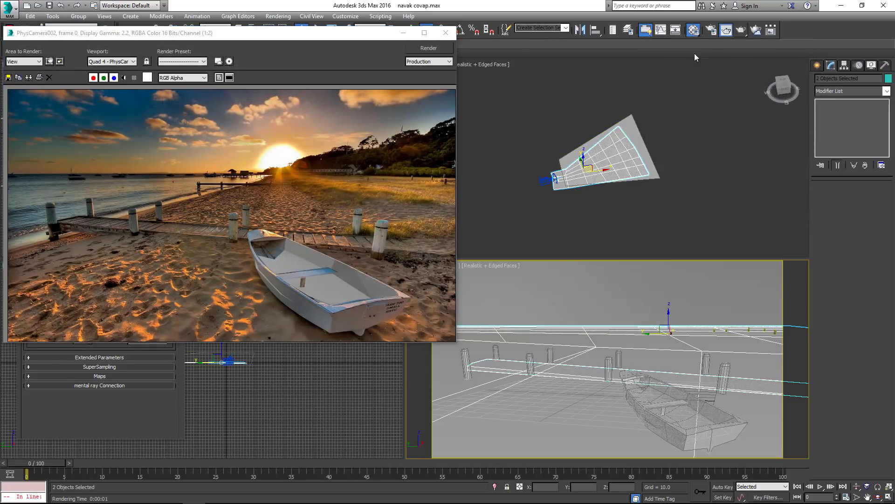
Copy the projection material into material slot 3.
left_click(443, 35)
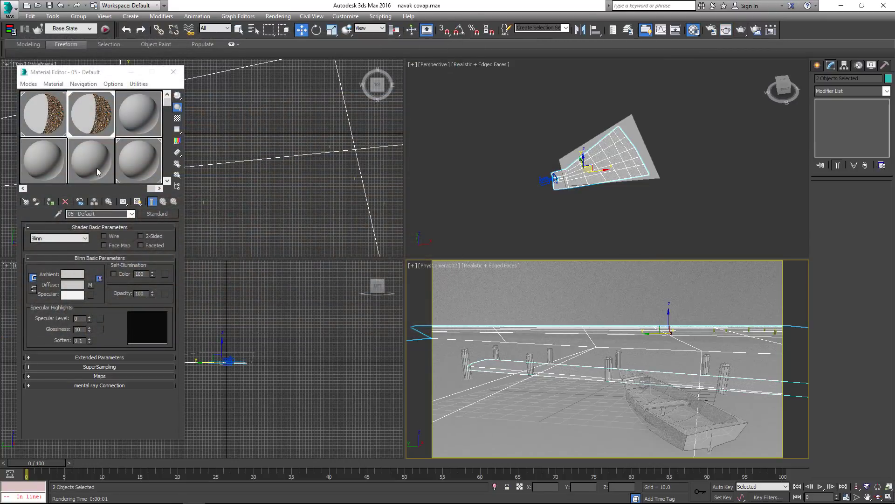
right_click(155, 221)
left_click(170, 231)
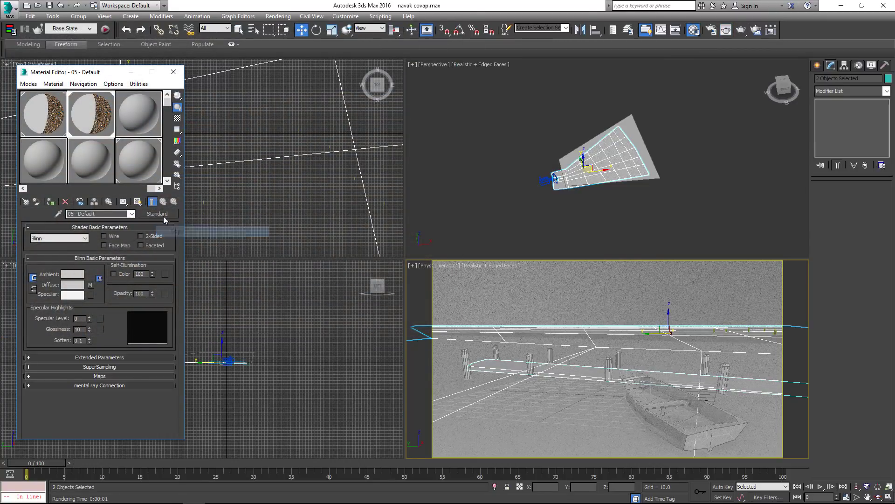
left_click(138, 114)
right_click(153, 217)
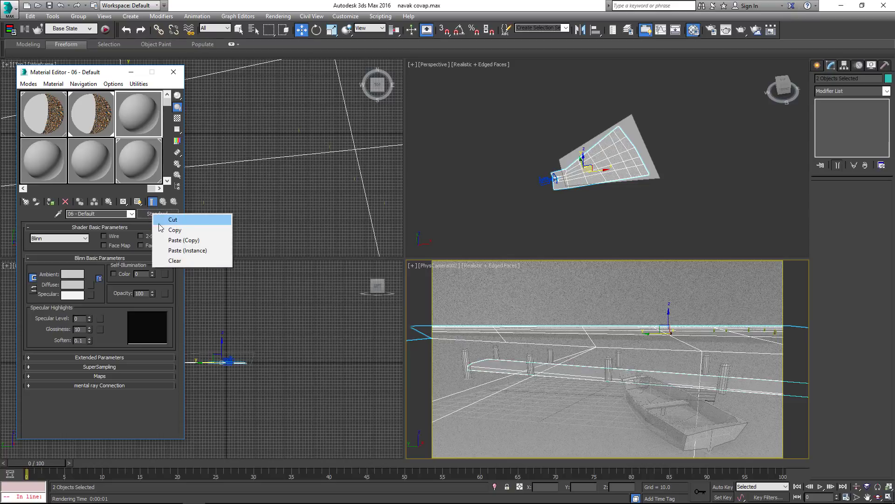
left_click(170, 243)
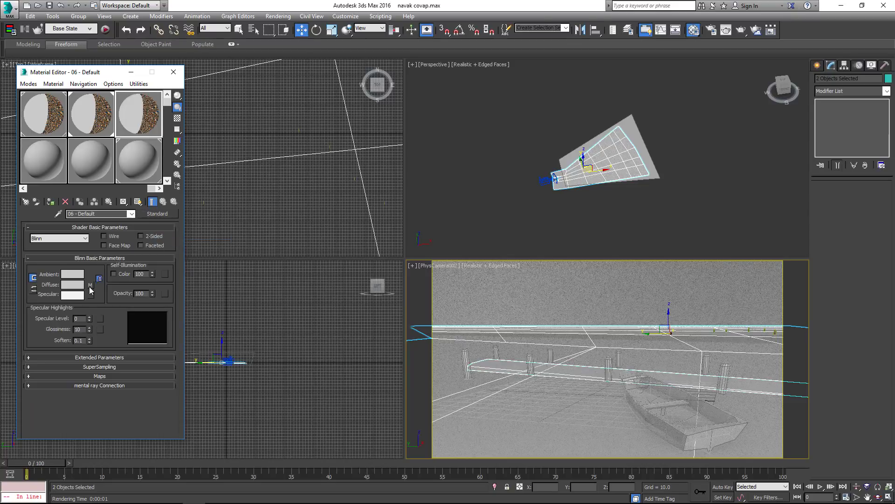
Set the slot 3 material's diffuse bitmap to Boat.jpg.
left_click(90, 286)
left_click(114, 275)
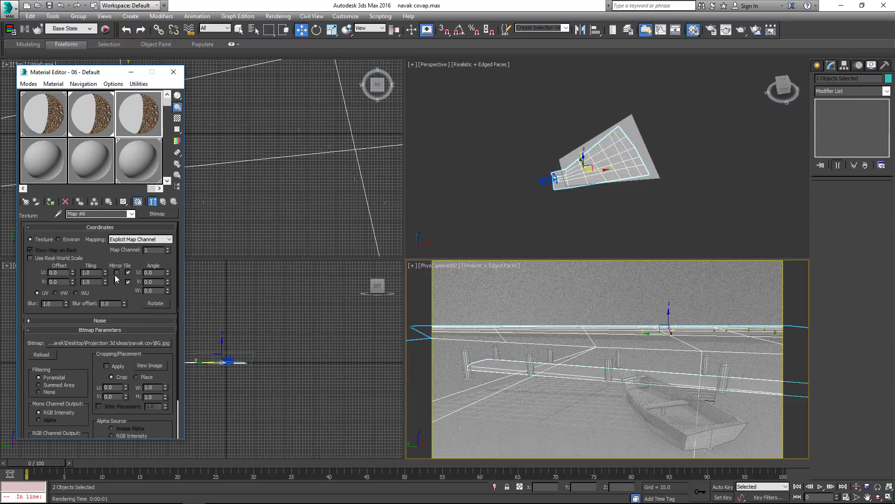
left_click(131, 343)
left_click(197, 180)
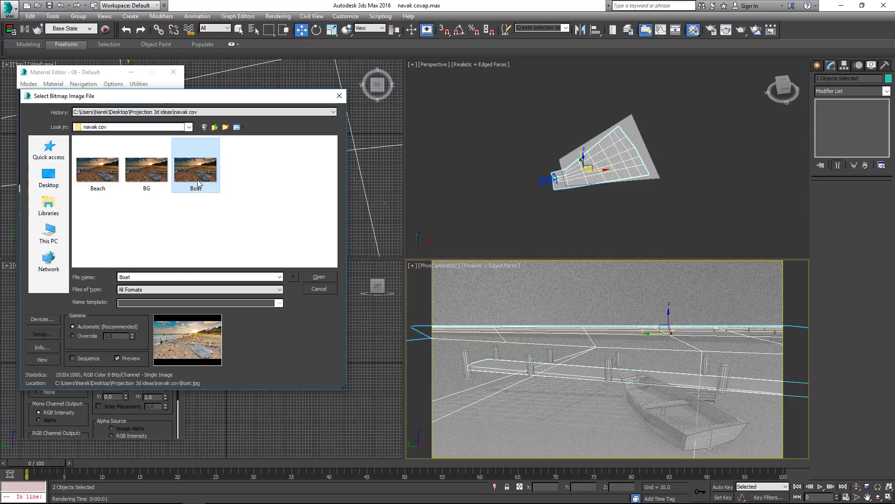
double_click(198, 180)
left_click(164, 202)
left_click(164, 202)
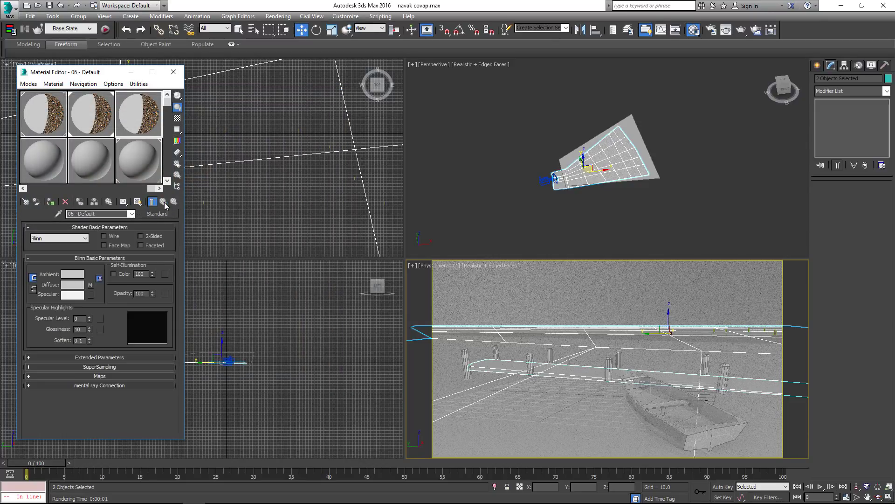
Assign the Boat material to the boat and maximize the camera viewport.
left_click(668, 408)
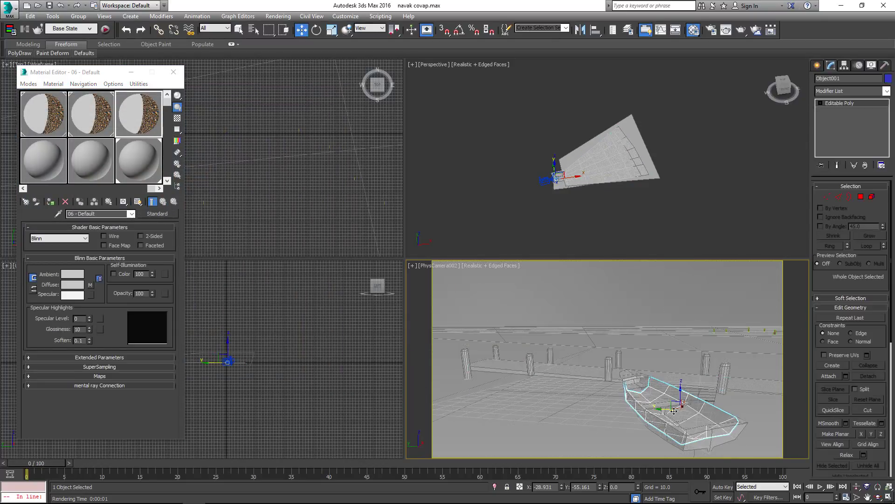
left_click(50, 202)
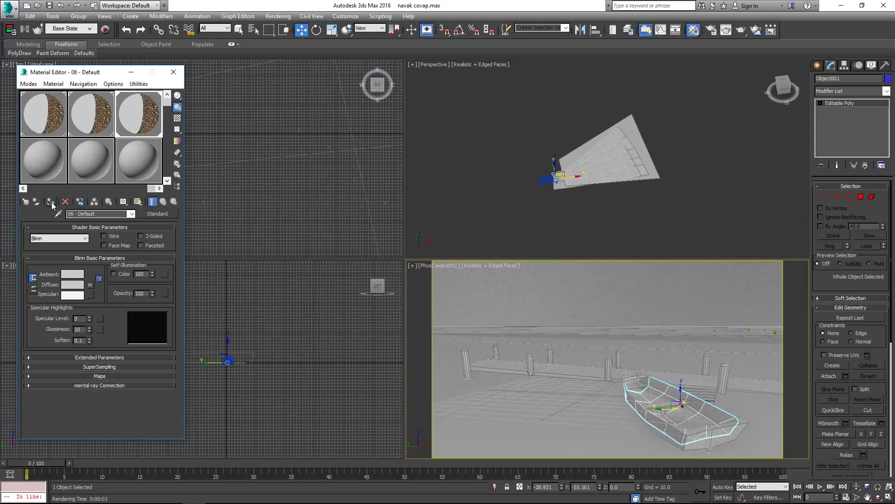
left_click(888, 497)
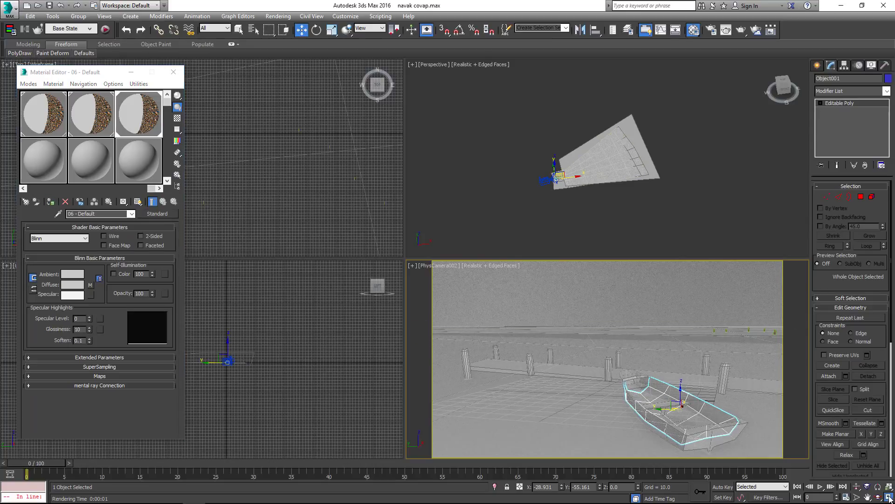
Render test frames of the camera view at frame 0 and frame 100.
key("m")
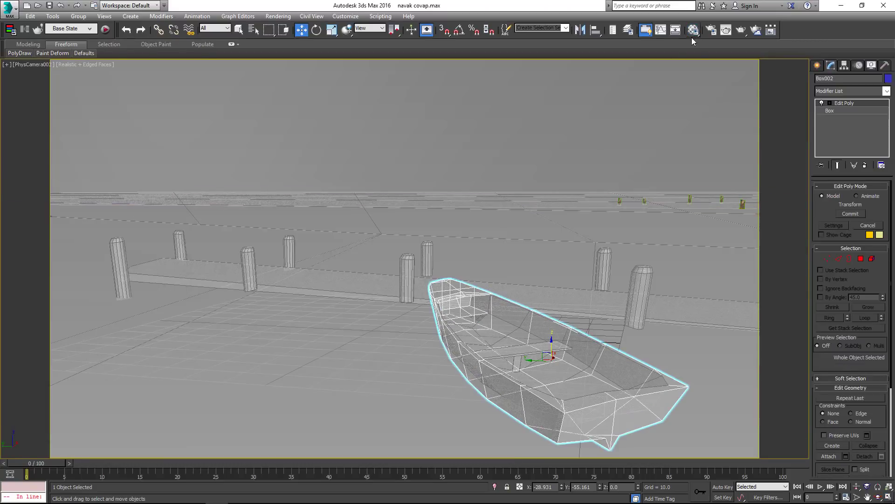
left_click(728, 30)
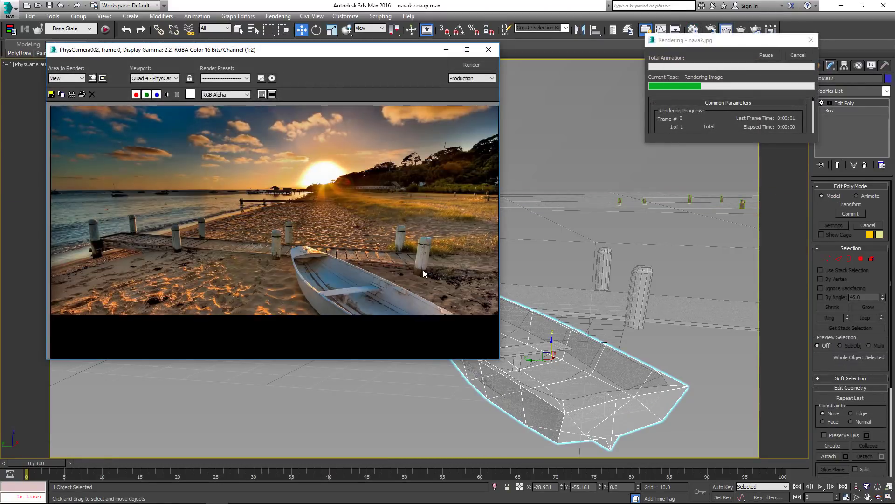
left_click(488, 49)
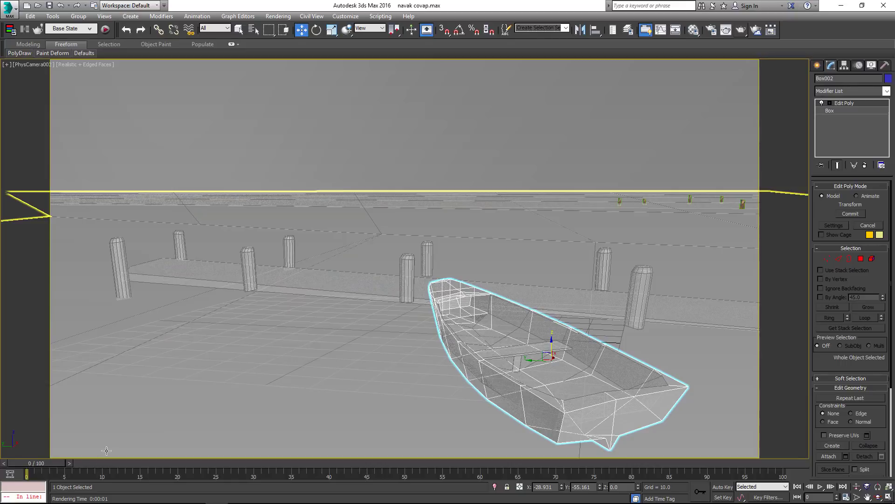
left_click_drag(44, 465, 765, 464)
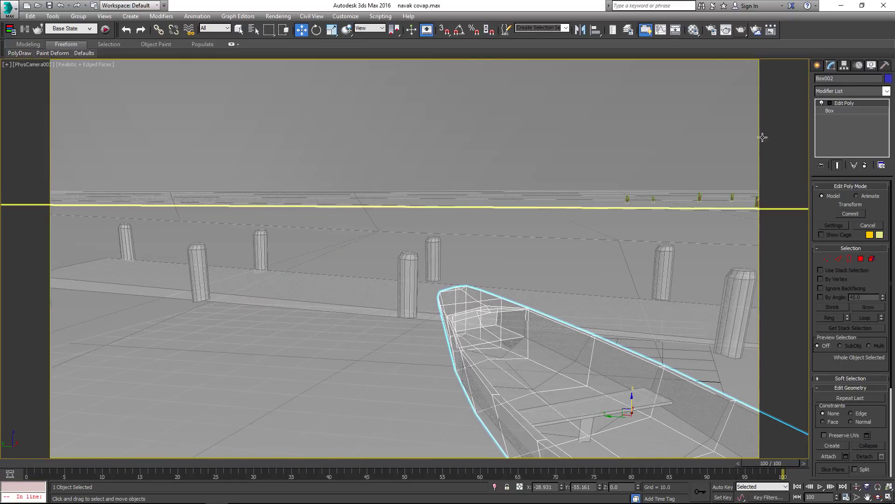
left_click(741, 30)
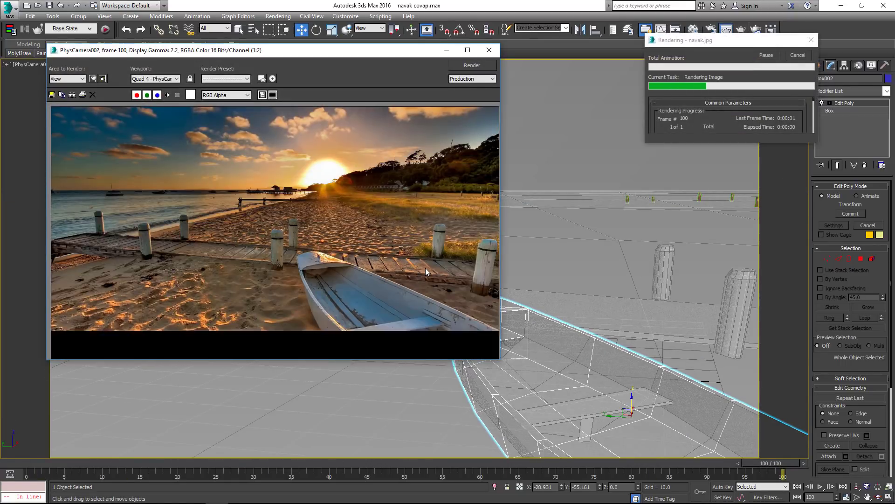
left_click(488, 49)
Return to frame 0, switch to the Move tool, and reopen the Material Editor.
left_click_drag(770, 463, 1, 463)
key("w")
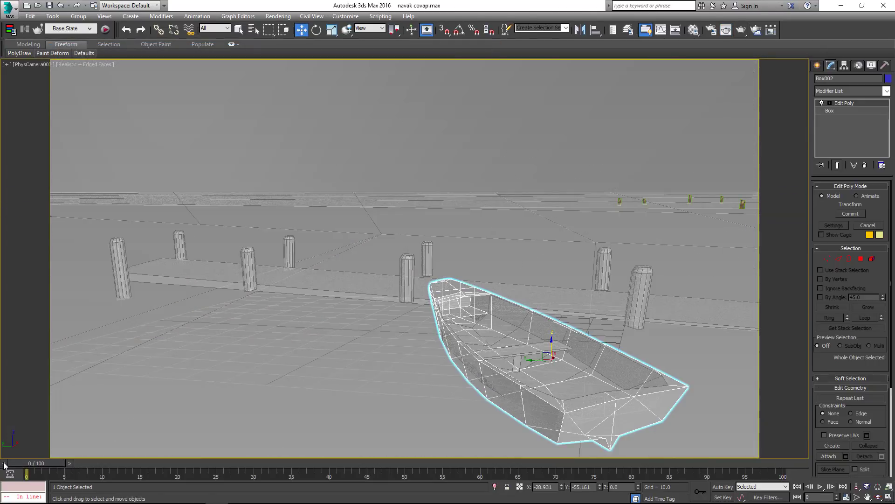
left_click(693, 30)
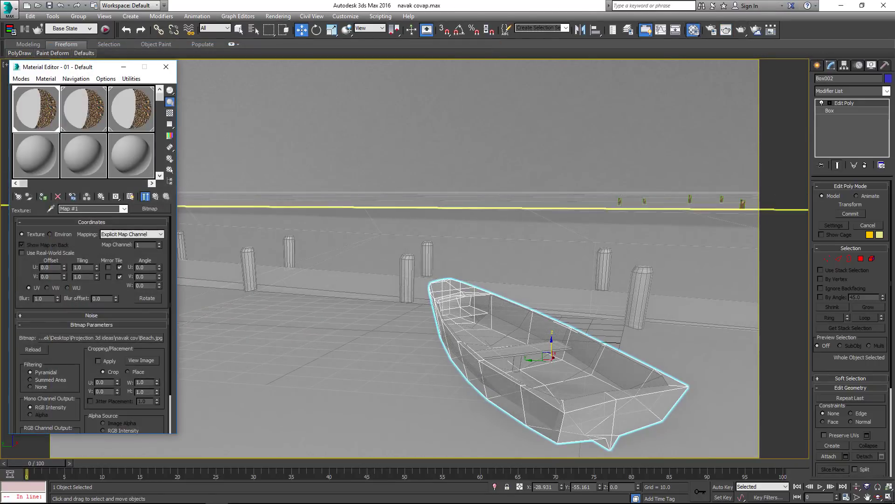
Select every object that uses the first (Beach) material.
right_click(36, 113)
left_click(55, 184)
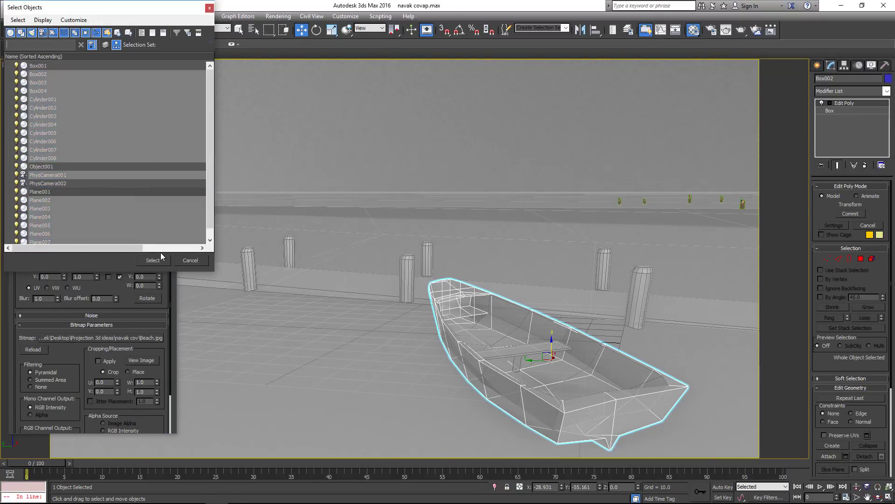
left_click(153, 260)
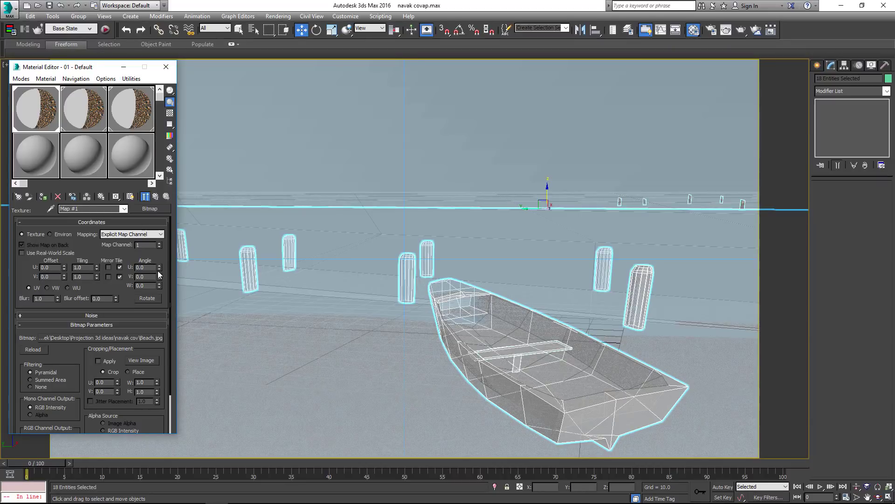
Export the selected objects as an OBJ file named front.
left_click(7, 12)
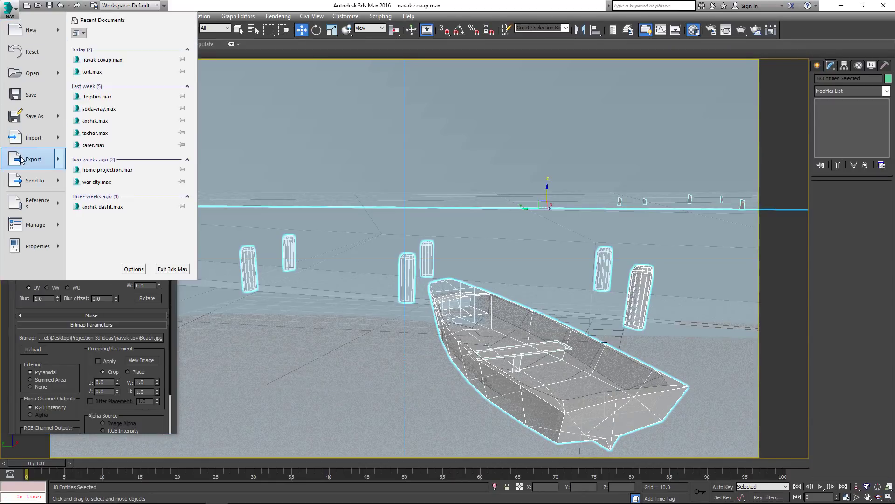
mouse_move(33, 159)
left_click(112, 85)
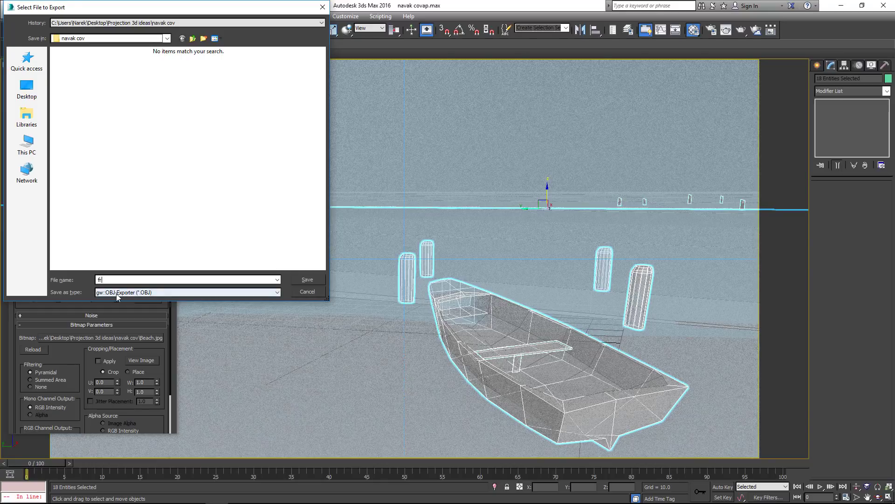
type("front")
left_click(191, 289)
left_click(112, 371)
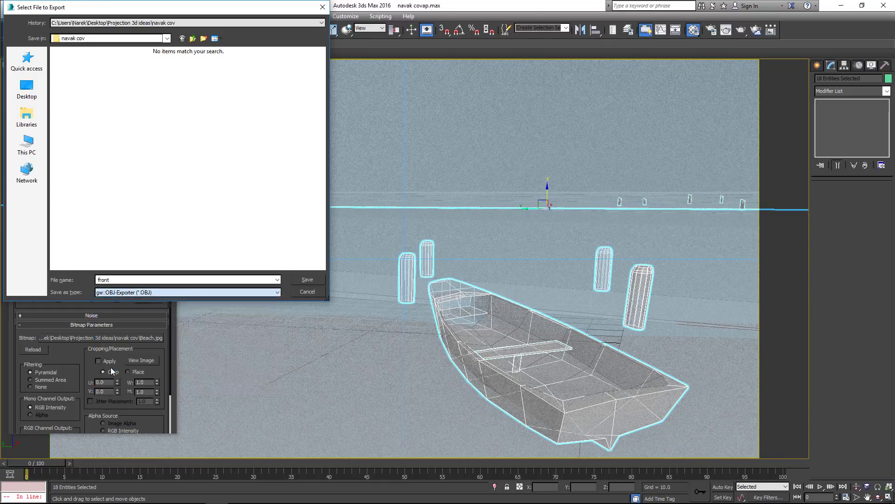
left_click(313, 278)
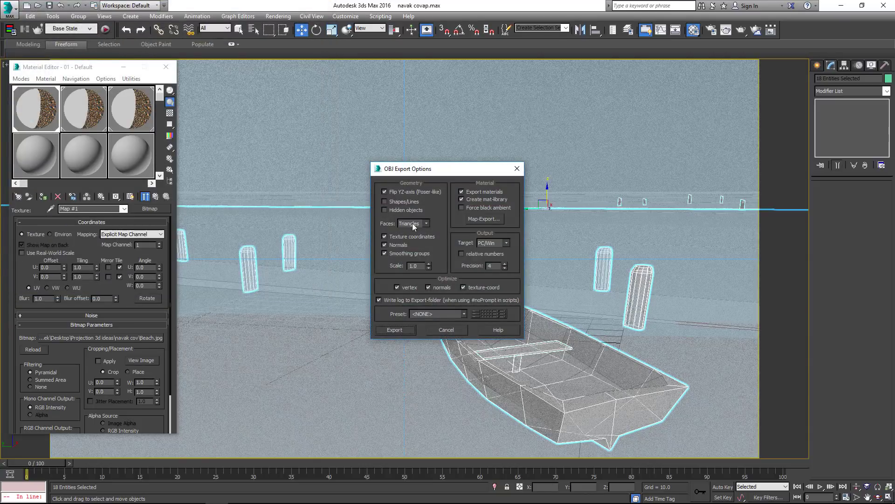
left_click(390, 330)
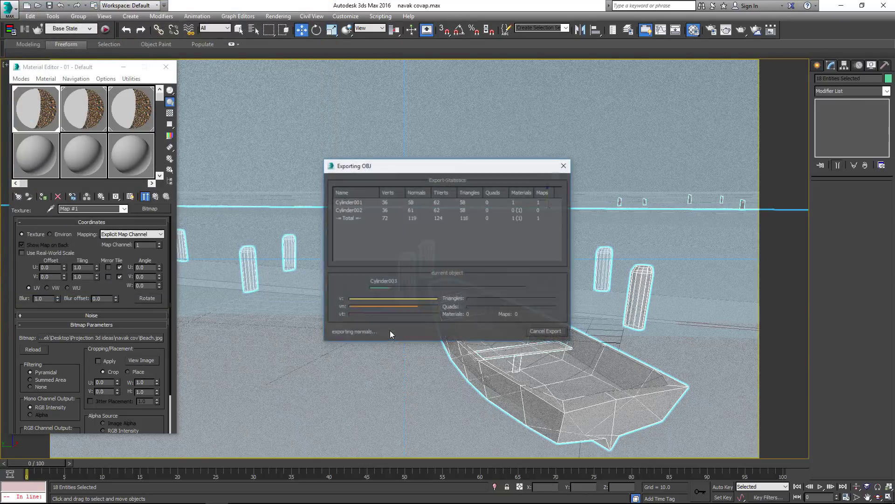
left_click(552, 333)
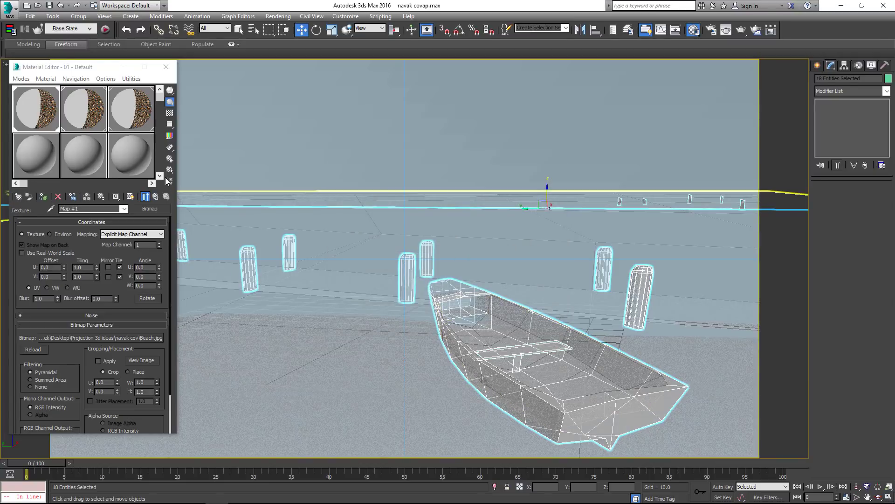
left_click(77, 99)
Select the objects using the BG material and export them as an OBJ named back.
right_click(77, 99)
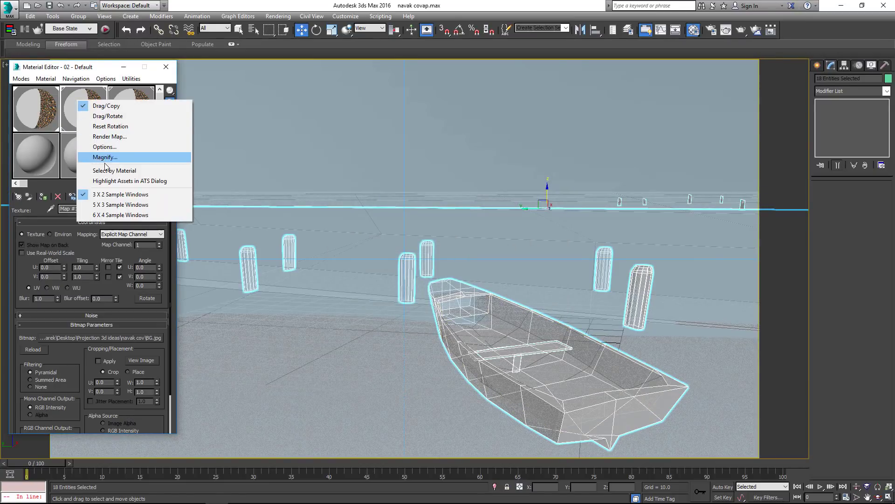
left_click(121, 175)
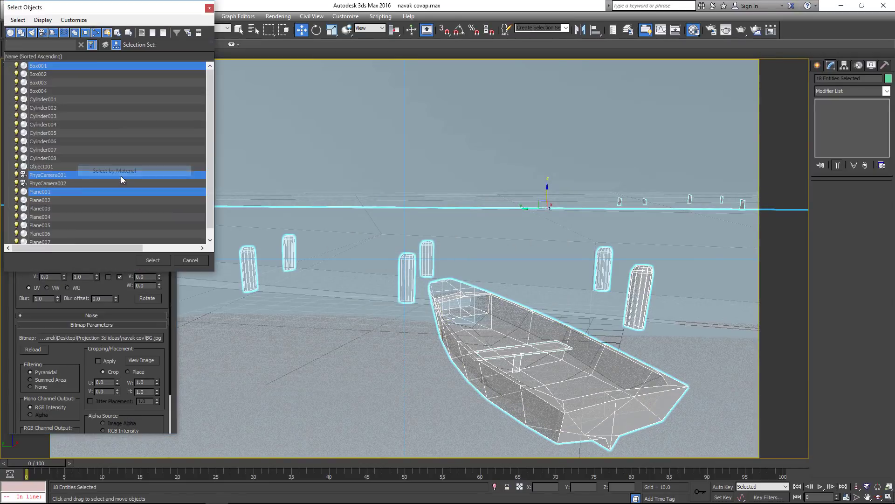
left_click(156, 259)
left_click(8, 13)
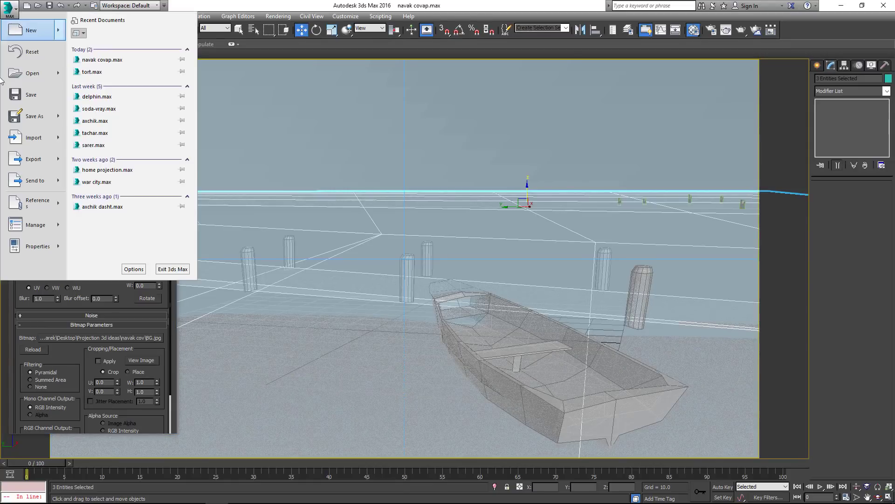
mouse_move(16, 161)
left_click(112, 77)
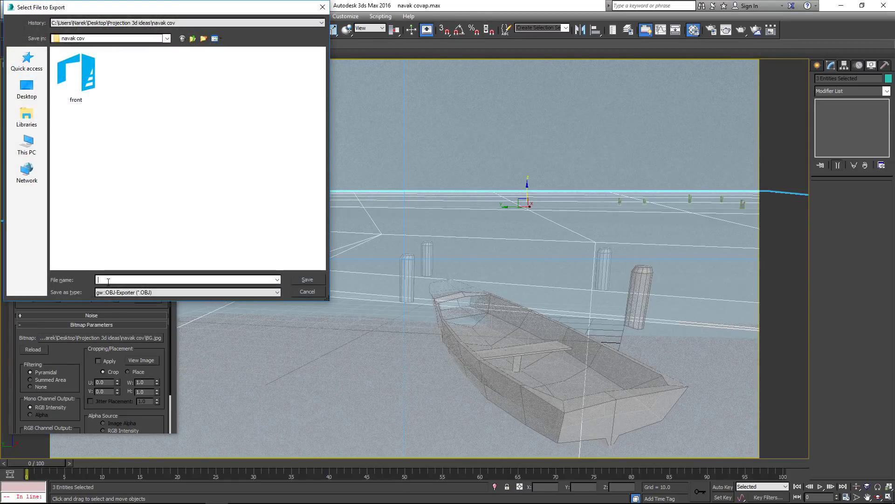
type("back")
left_click(307, 279)
left_click(396, 329)
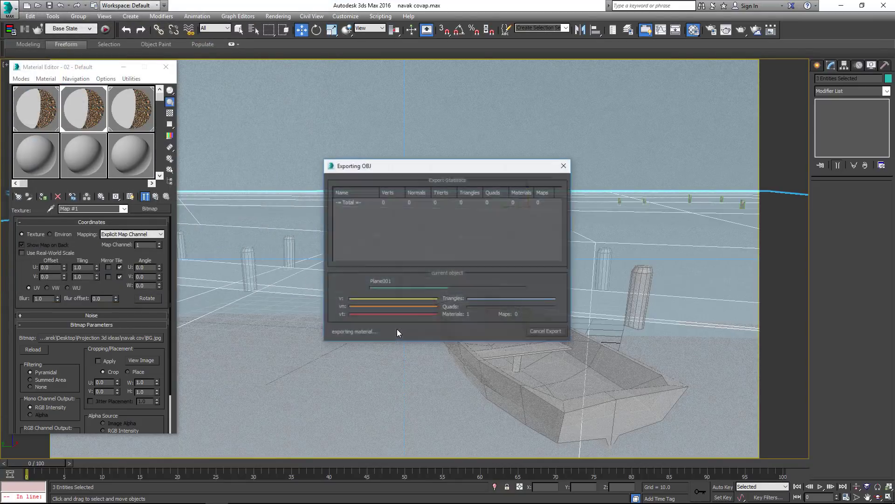
left_click(555, 336)
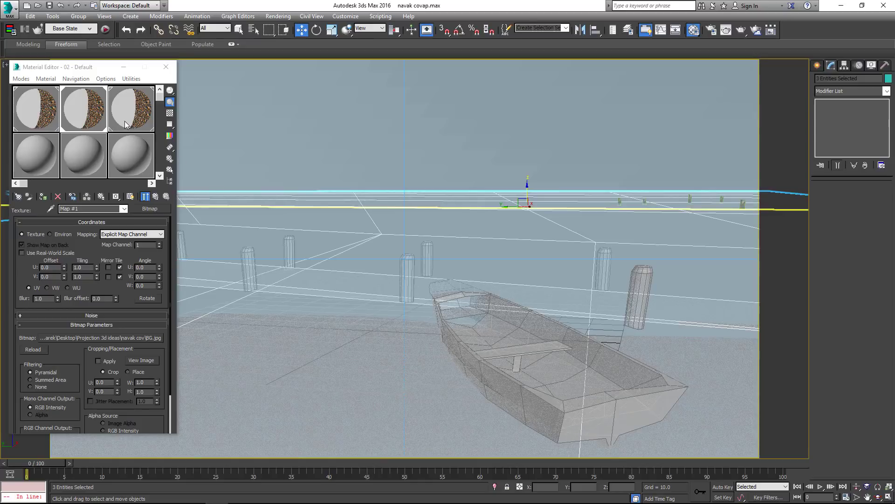
Select the objects using the Boat material and export them as an OBJ named boat.
left_click(124, 121)
right_click(133, 116)
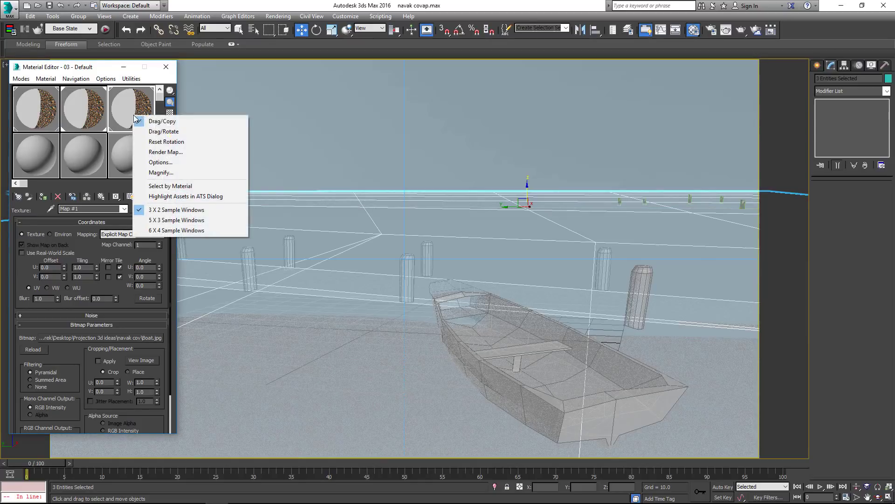
left_click(154, 185)
left_click(153, 259)
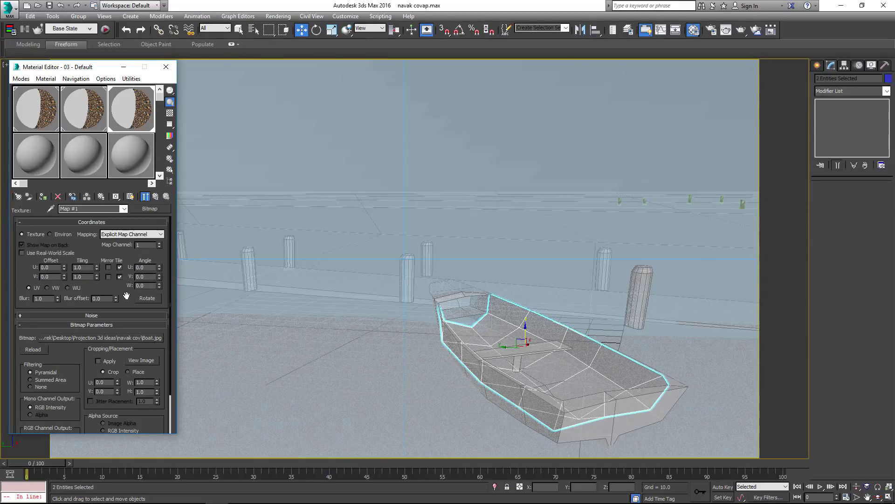
left_click(9, 7)
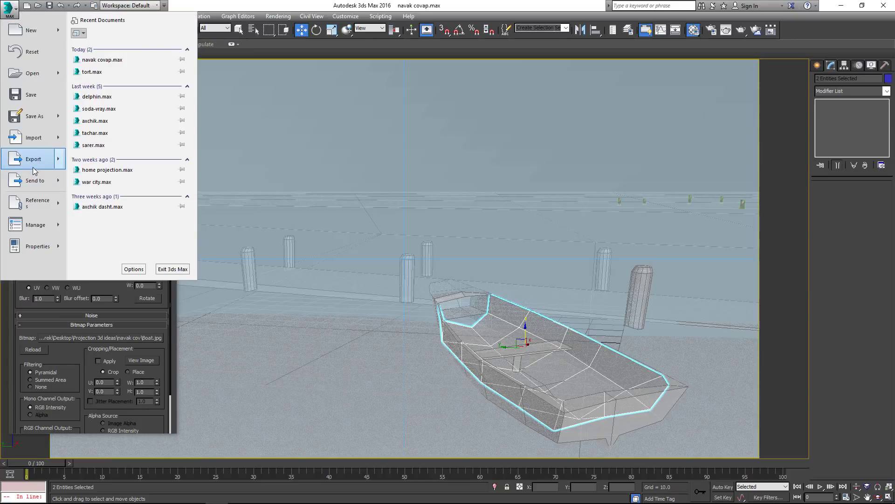
mouse_move(38, 170)
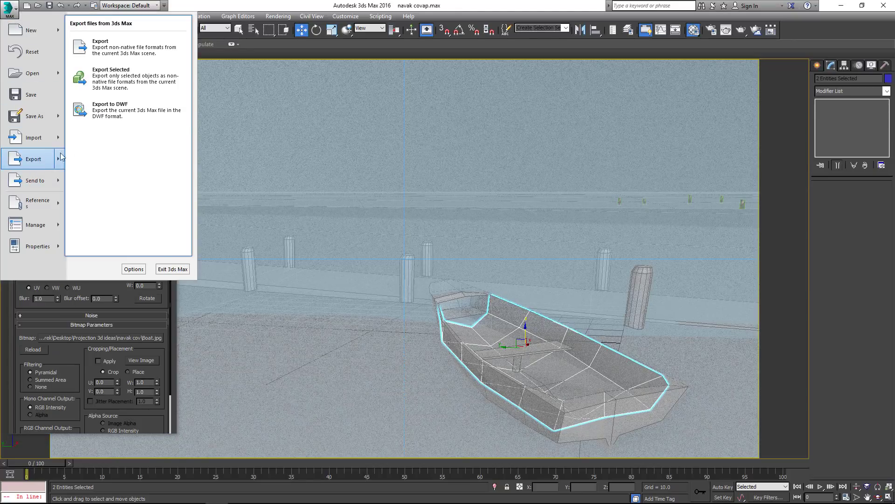
left_click(107, 81)
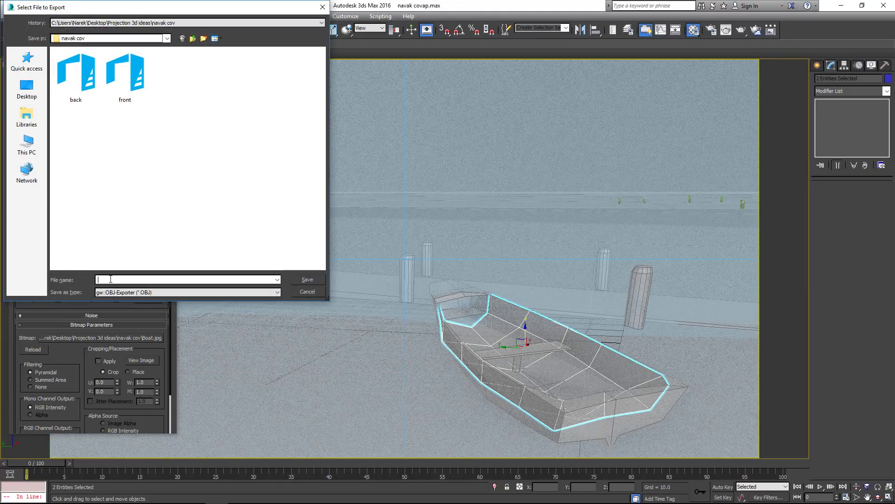
type("boat")
left_click(307, 280)
left_click(401, 329)
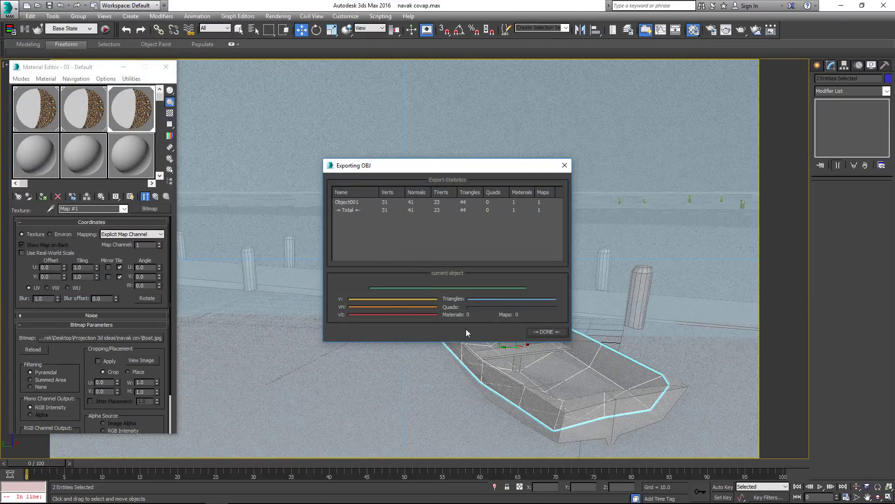
left_click(545, 332)
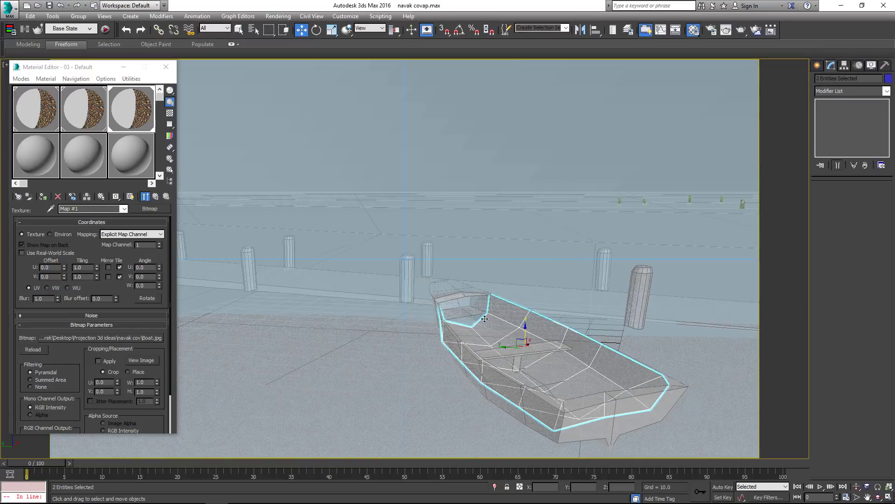
left_click(38, 119)
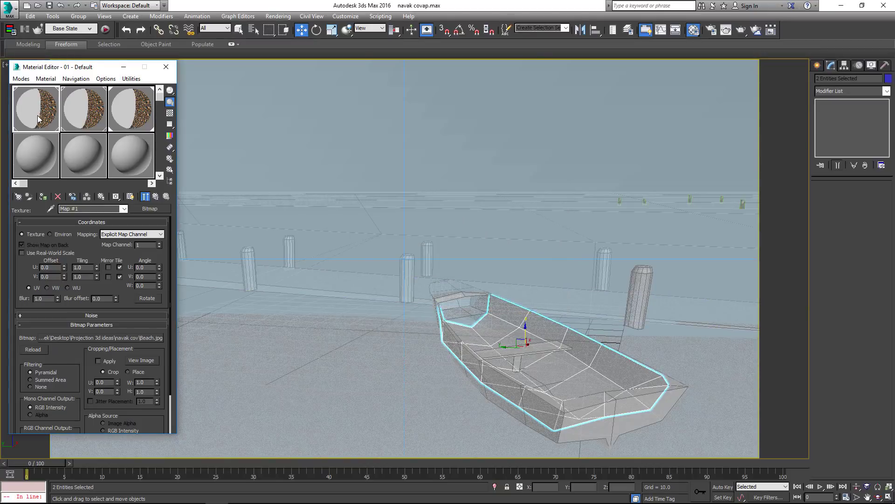
left_click(157, 197)
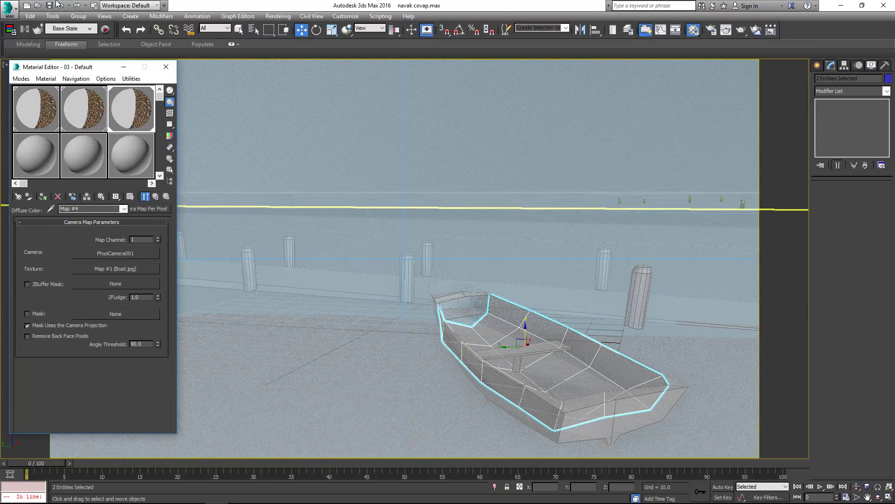
Set the render output size to HDTV 1920x1080 in Render Setup.
left_click(166, 67)
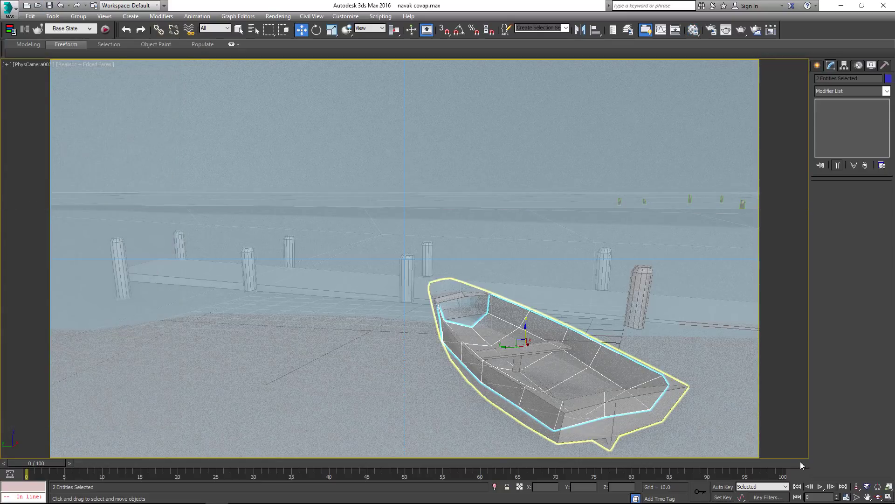
left_click(888, 498)
left_click(47, 217)
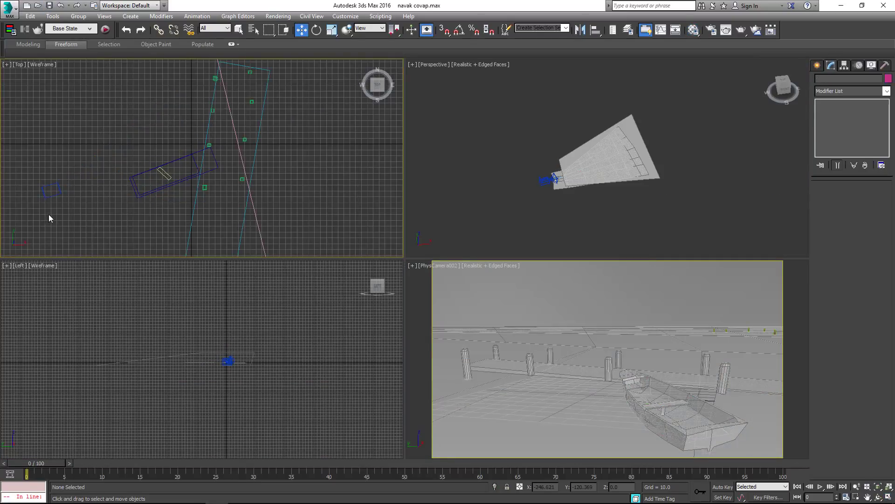
left_click(269, 17)
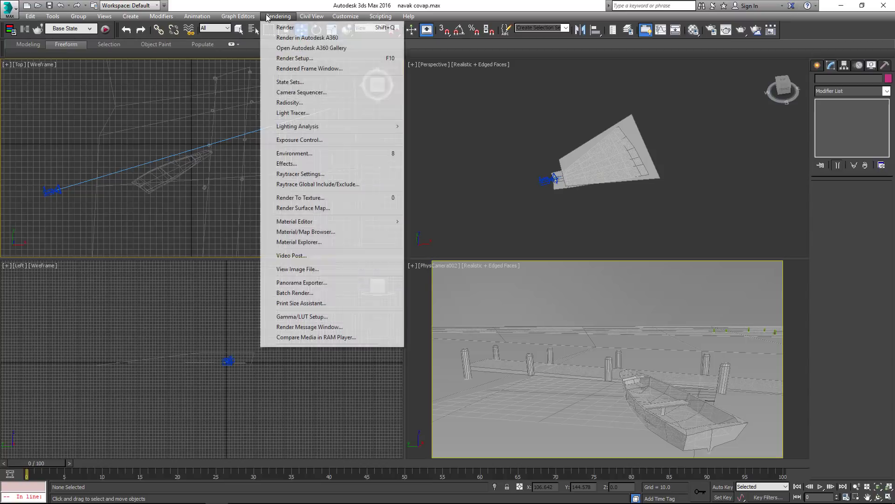
left_click(291, 58)
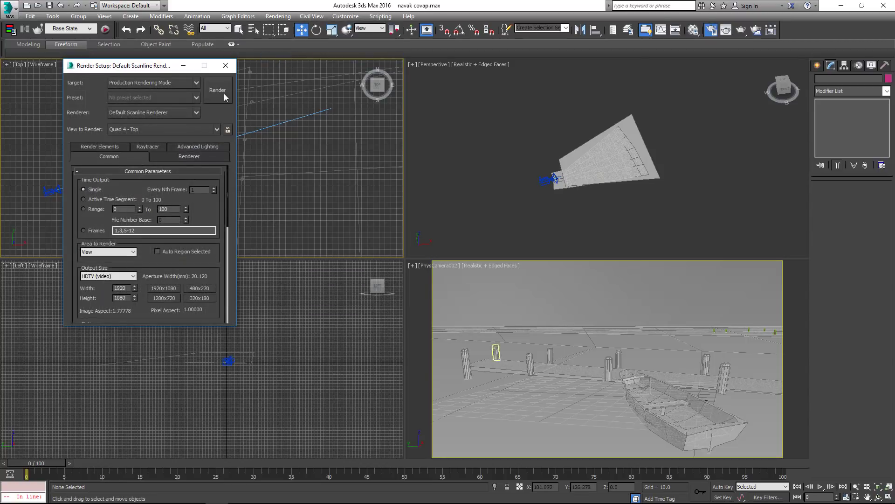
left_click(86, 277)
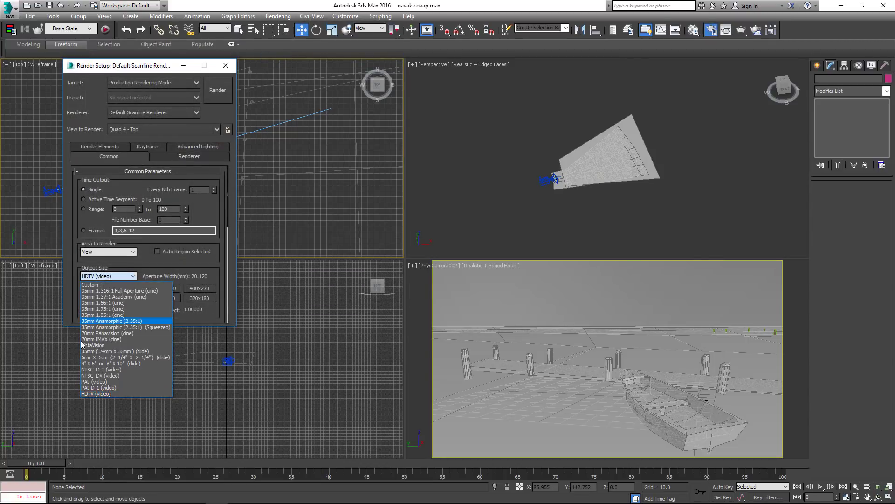
left_click(91, 395)
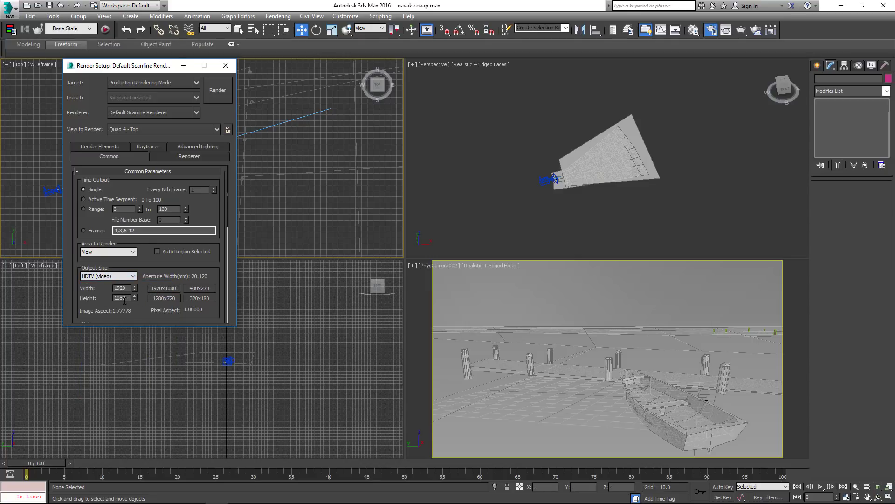
left_click(222, 67)
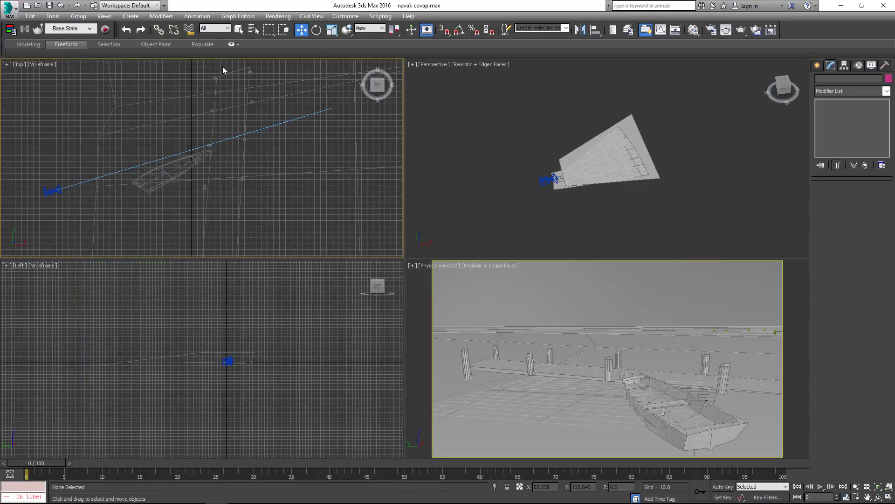
Select both cameras in the Top view and save them as a composite link file named camera.
left_click_drag(21, 140, 64, 213)
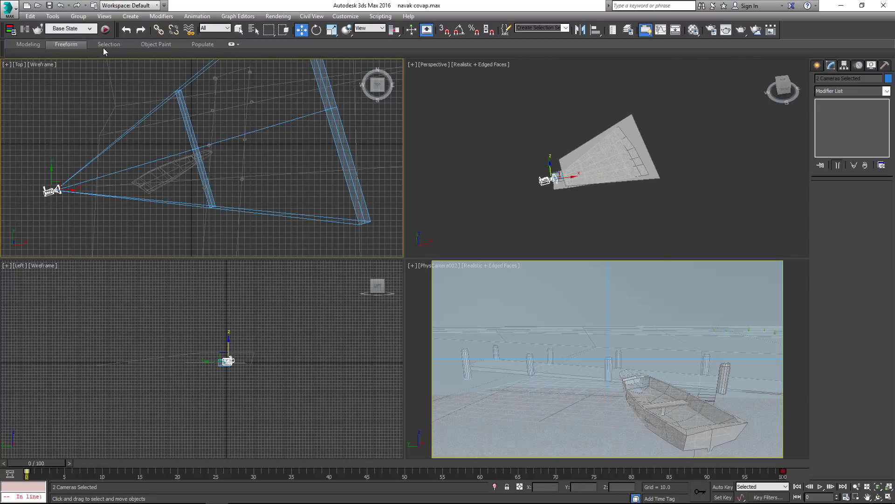
left_click(105, 28)
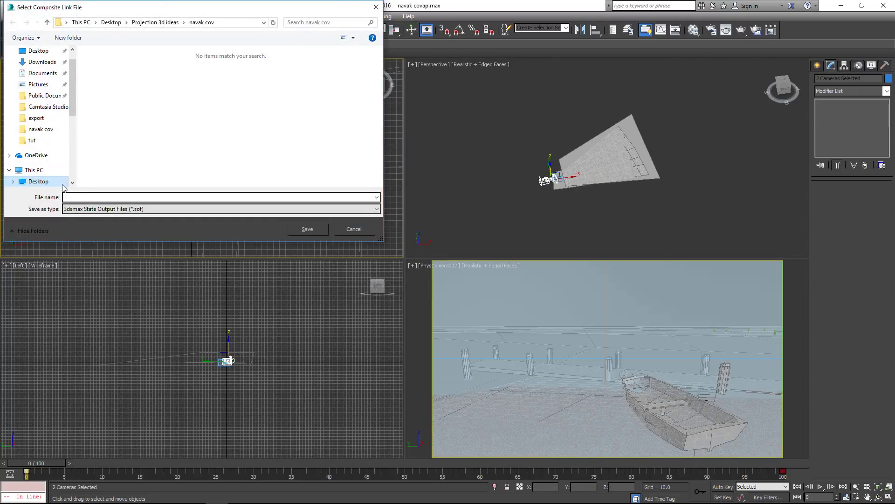
type("camera")
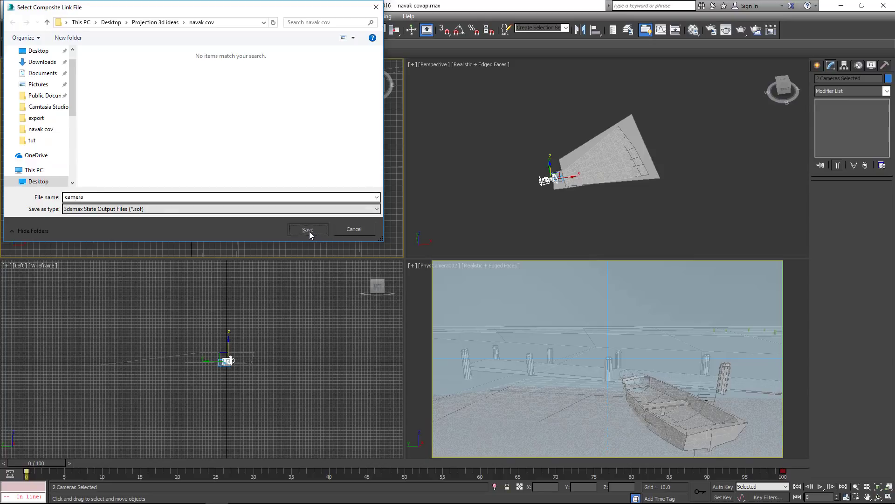
left_click(308, 229)
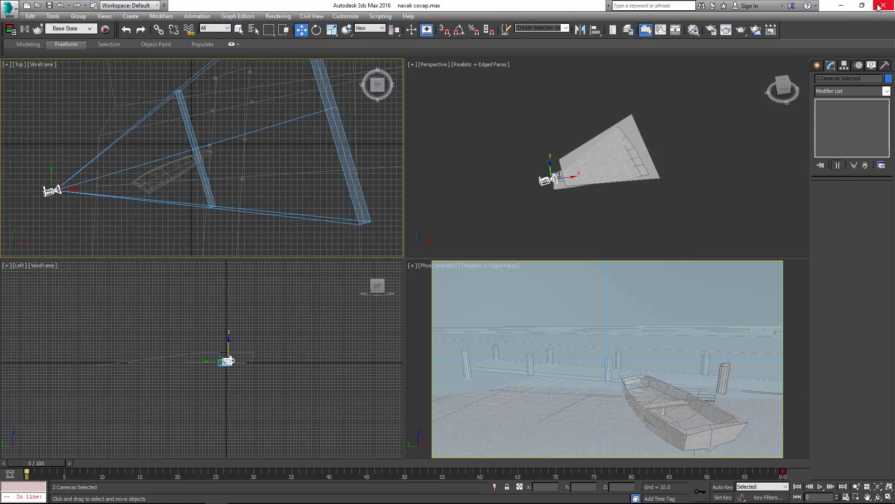
In After Effects, create a compositor link to camera.sof and open the Autodesk Link comp.
left_click(847, 9)
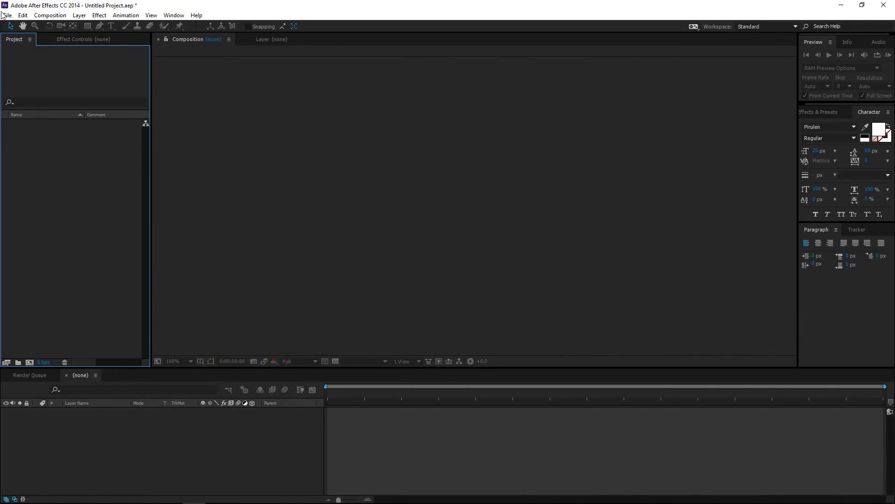
left_click(2, 15)
left_click(228, 159)
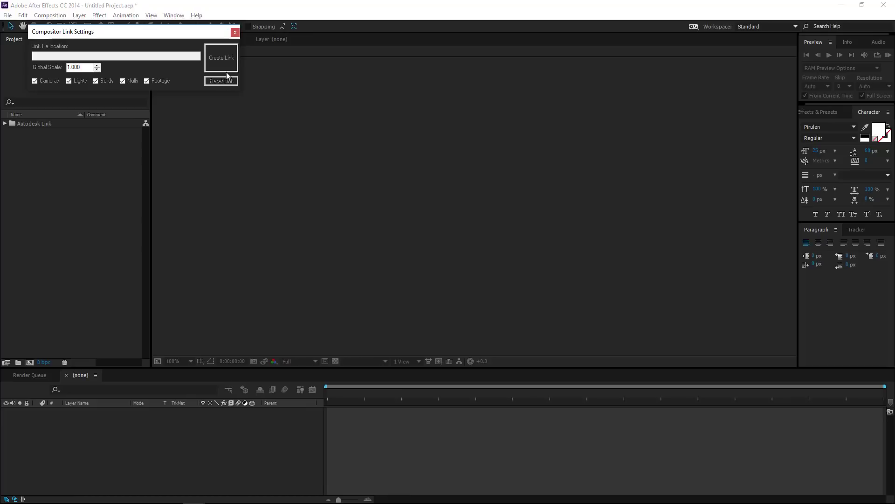
left_click(223, 58)
left_click(148, 114)
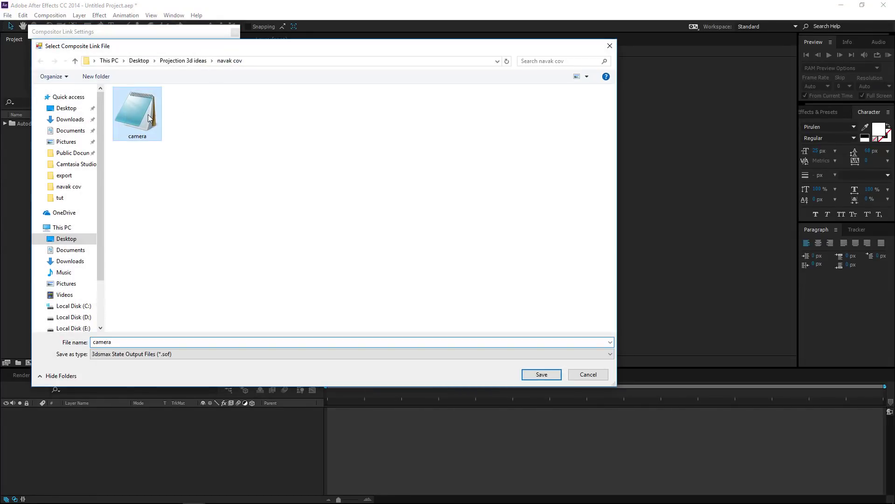
double_click(148, 114)
left_click(4, 124)
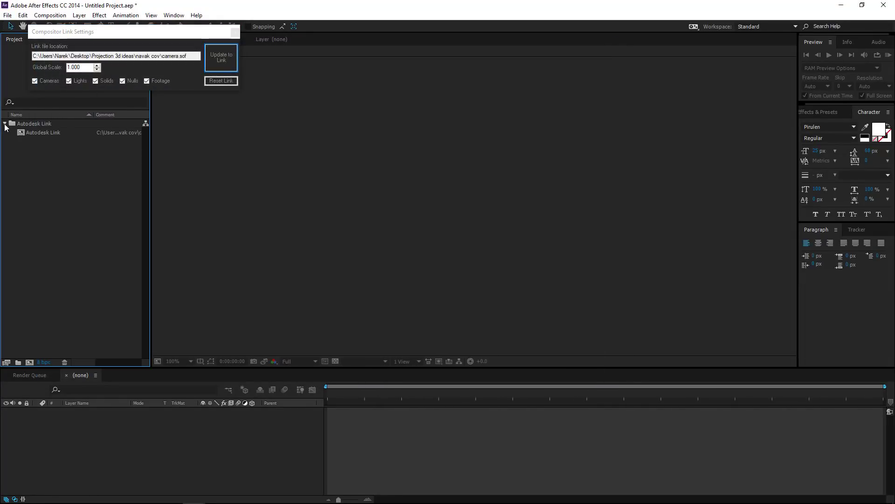
double_click(31, 132)
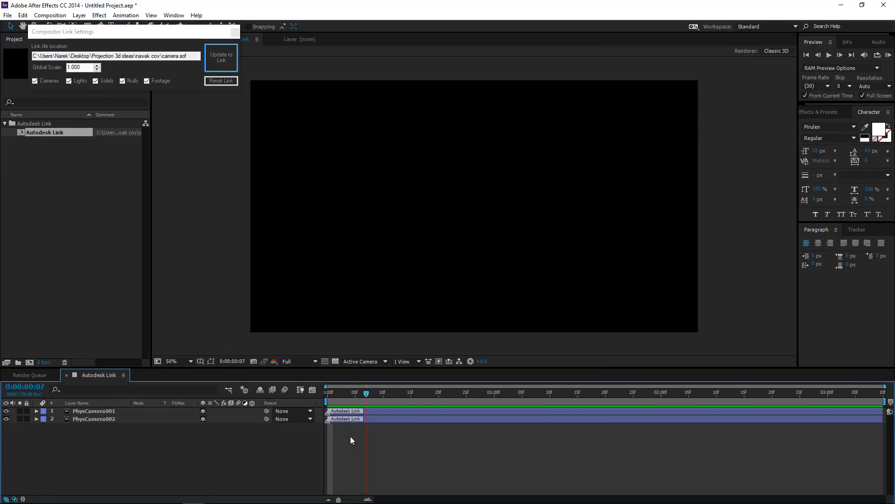
Scrub the imported camera animation in a custom view, then return to the active camera view.
left_click(350, 392)
left_click(361, 361)
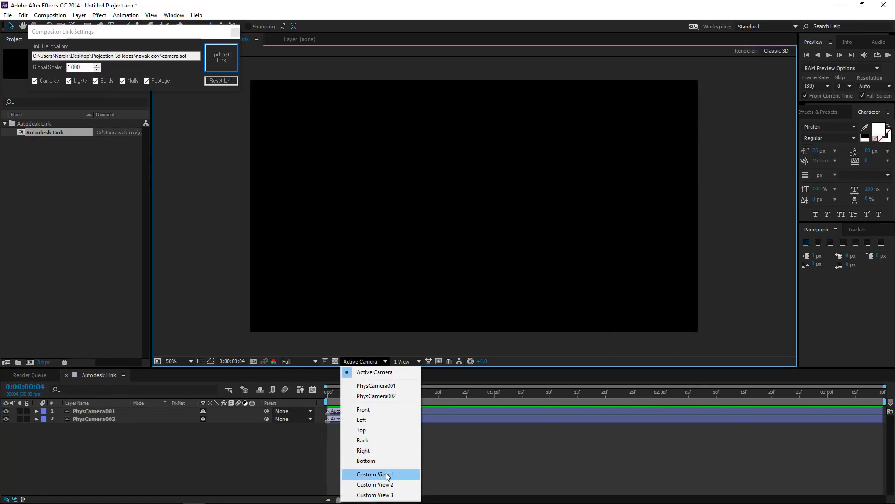
left_click(362, 473)
left_click_drag(350, 395, 252, 425)
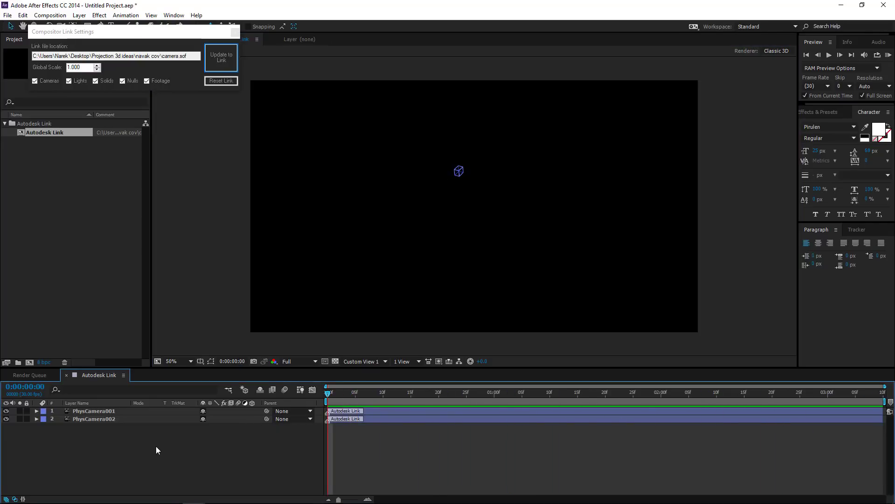
left_click(355, 362)
left_click(362, 371)
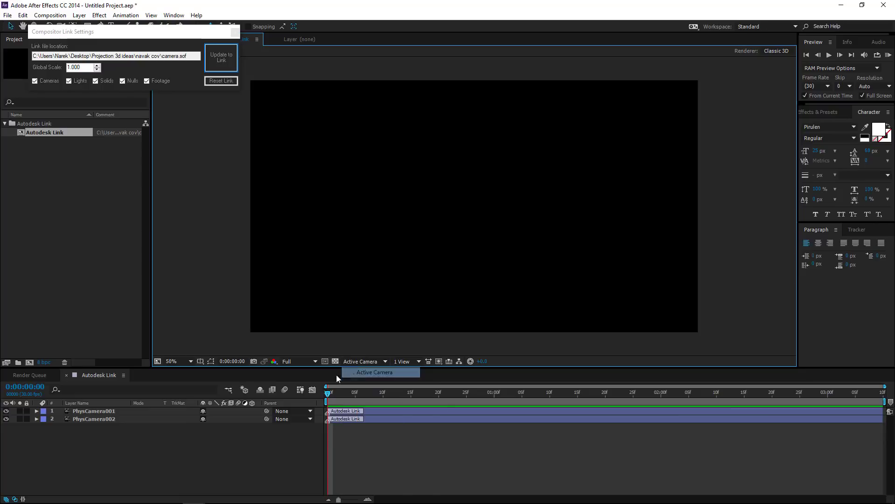
Import Beach.jpg and add it as a layer in the Autodesk Link comp.
left_click(235, 32)
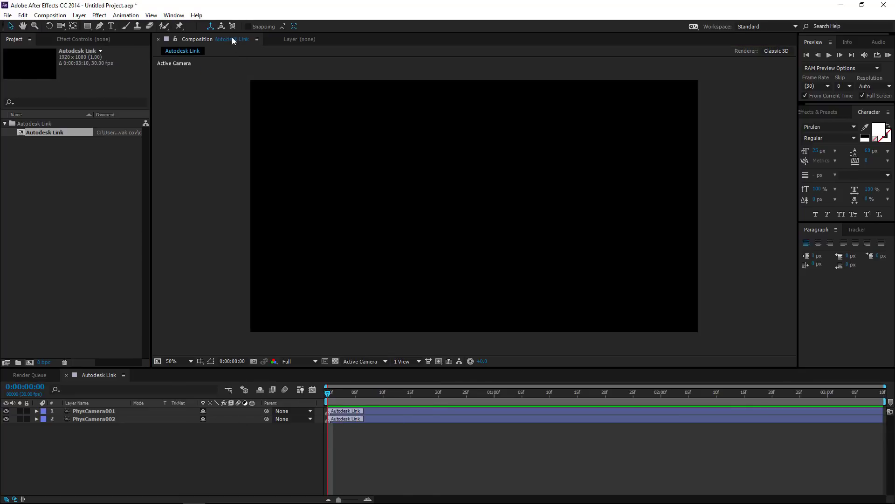
double_click(51, 177)
left_click(103, 105)
double_click(102, 104)
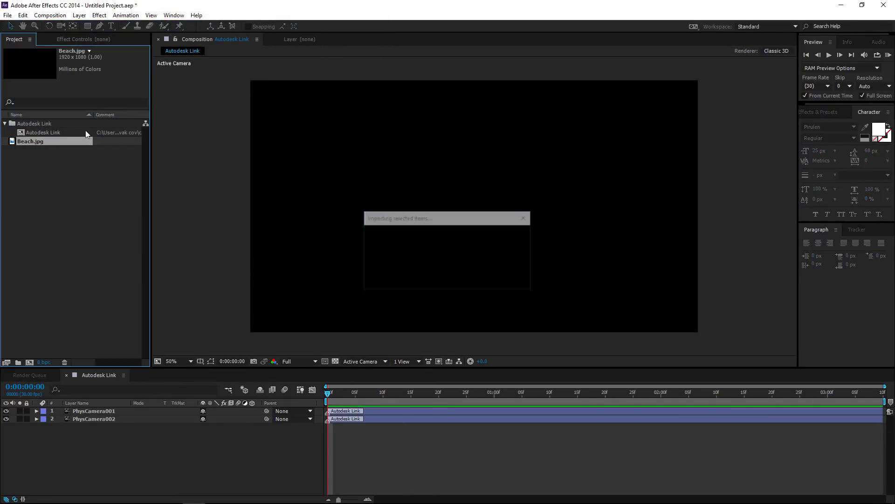
left_click_drag(19, 142, 110, 445)
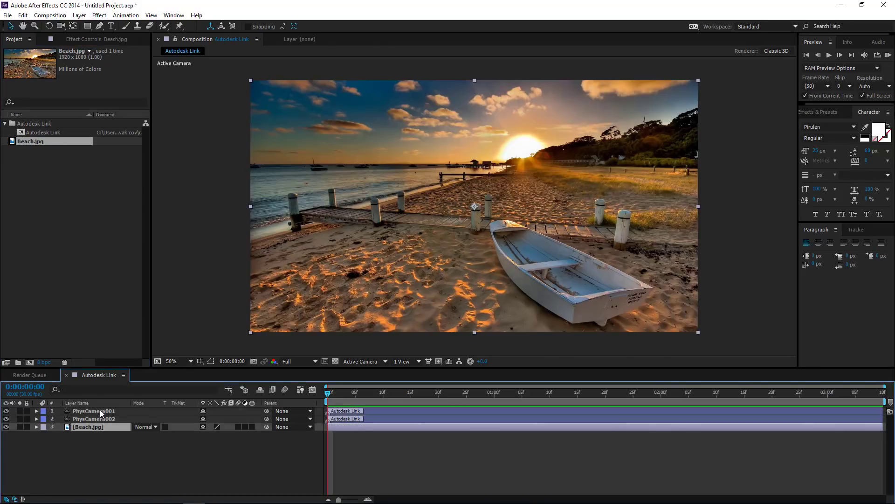
Move PhysCamera001 below PhysCamera002 and launch the Projection 3D script.
left_click(99, 410)
left_click_drag(107, 411, 110, 424)
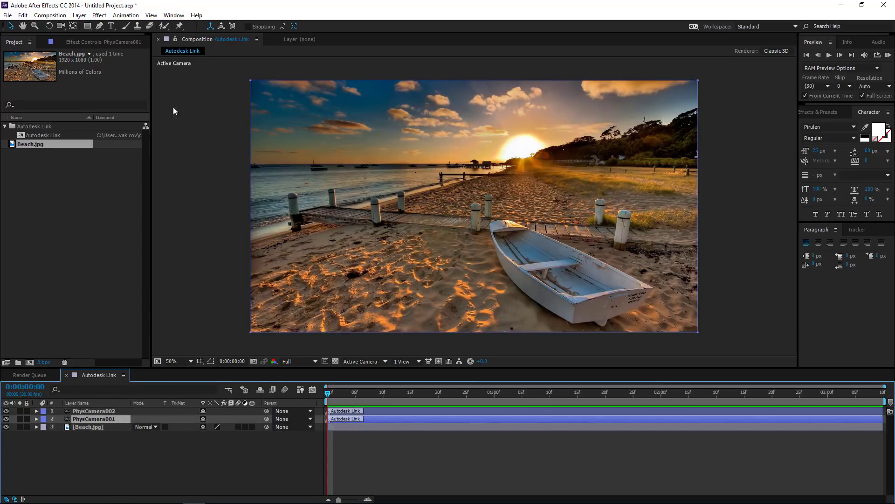
left_click(174, 15)
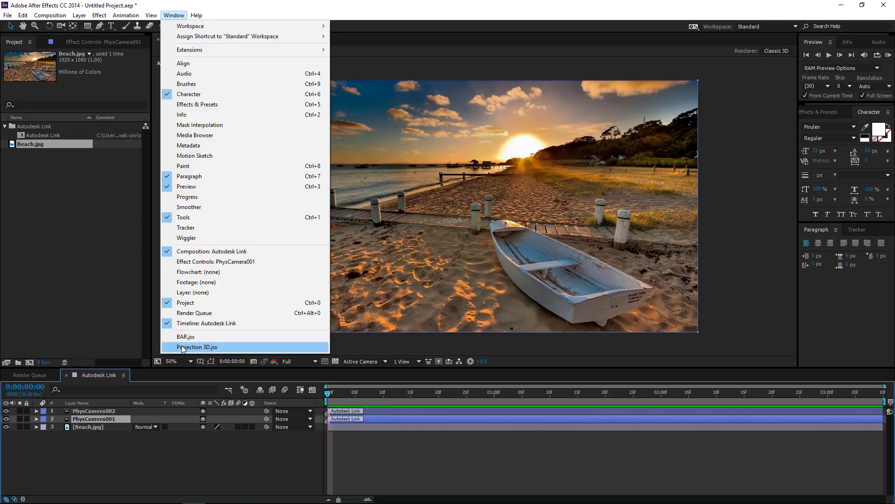
left_click(184, 348)
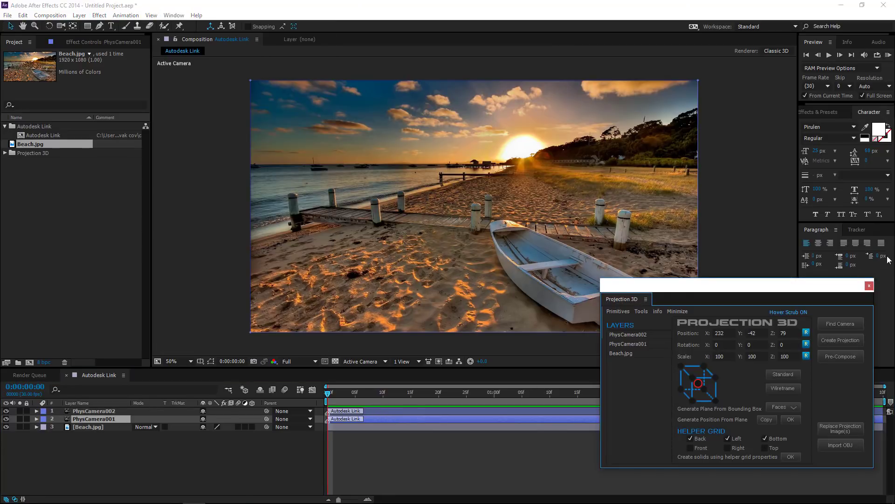
Create the Projection 3D helper grid, scrub the camera move, and keep PhysCamera002 above PhysCamera001.
left_click(839, 324)
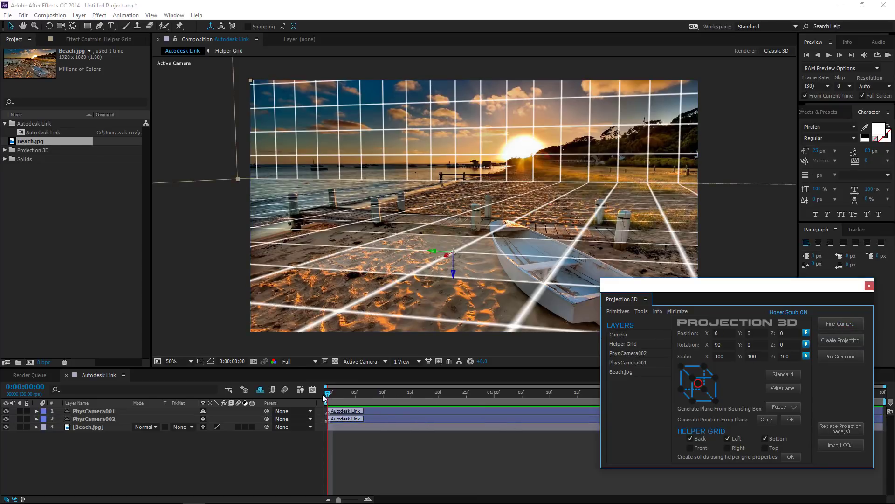
left_click_drag(322, 393, 238, 416)
left_click_drag(105, 410, 113, 423)
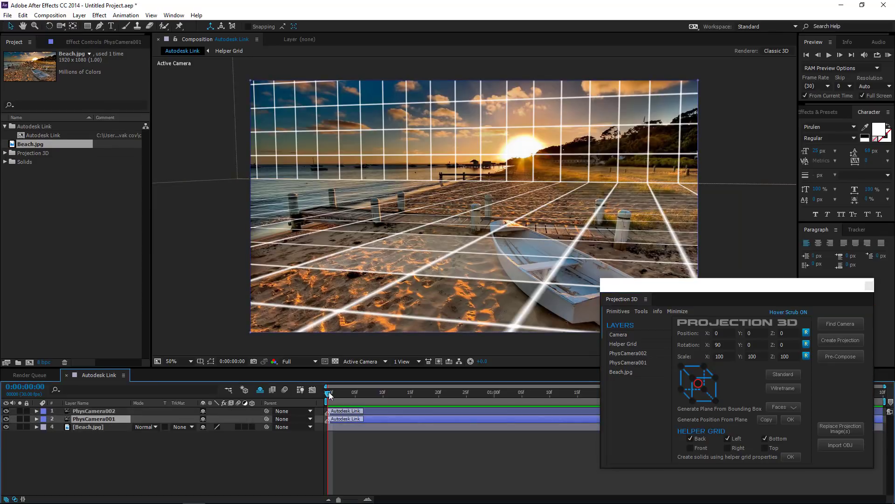
left_click_drag(329, 394, 130, 429)
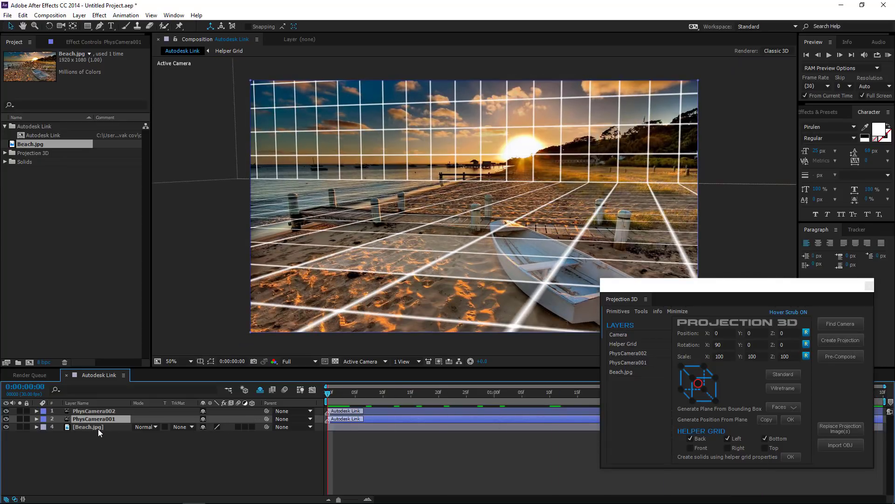
left_click(122, 459)
Set the Autodesk Link comp's Classic 3D shadow map resolution to 4000 under Advanced settings.
right_click(122, 459)
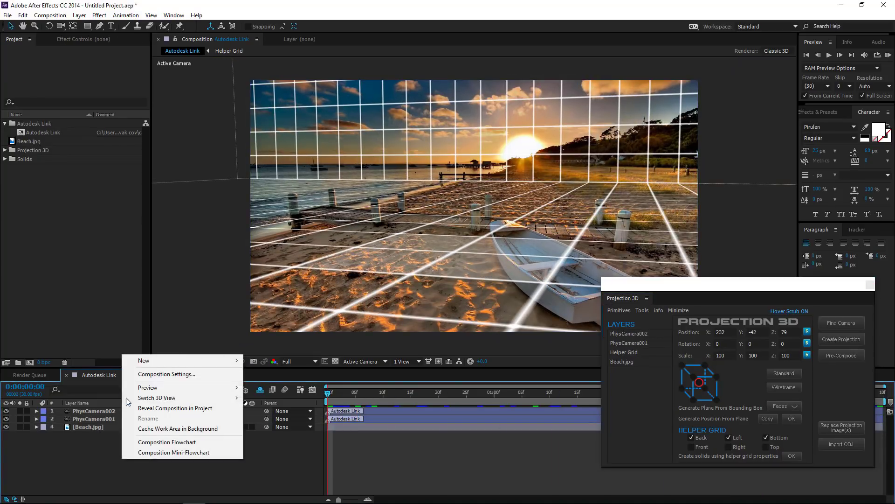
left_click(152, 375)
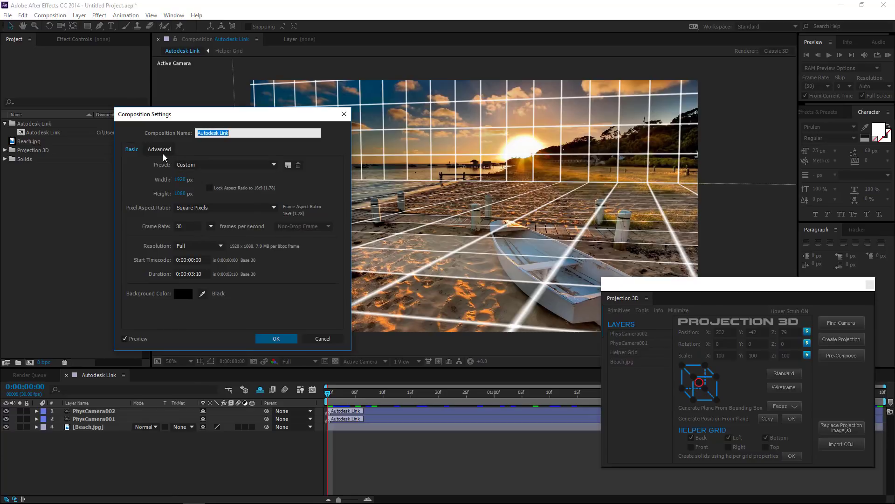
left_click(161, 151)
left_click(258, 200)
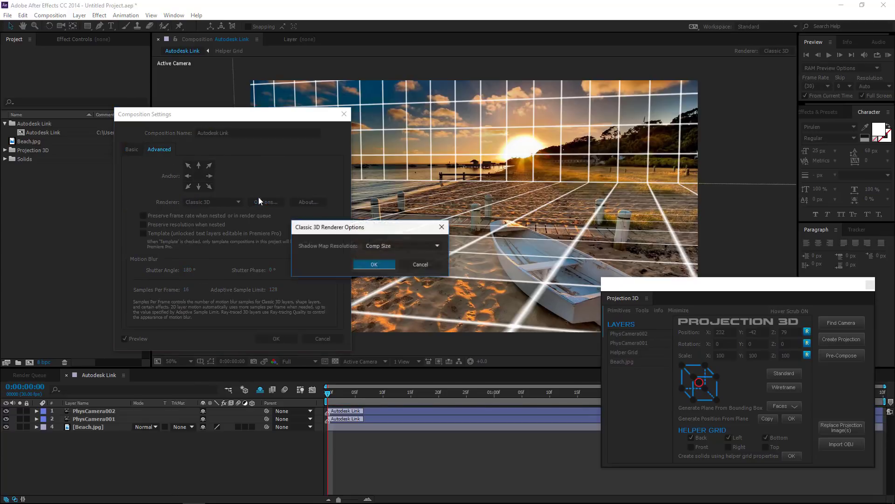
left_click(372, 246)
left_click(387, 338)
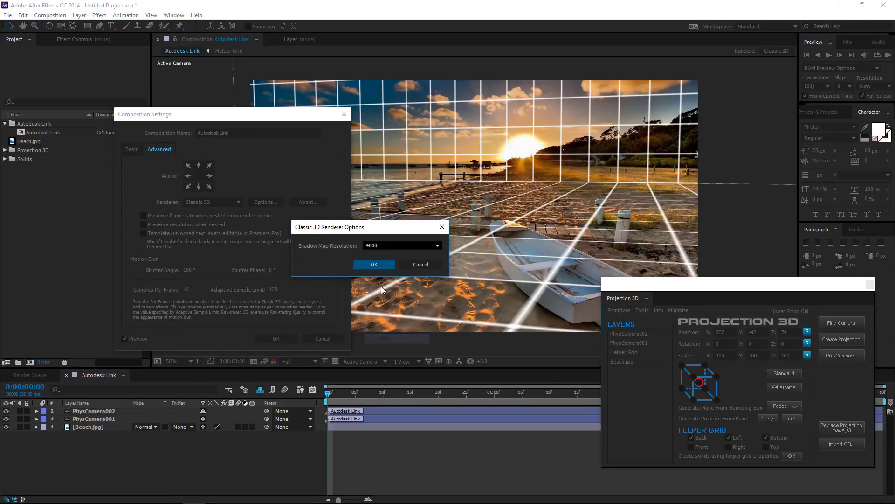
left_click(376, 266)
left_click(276, 339)
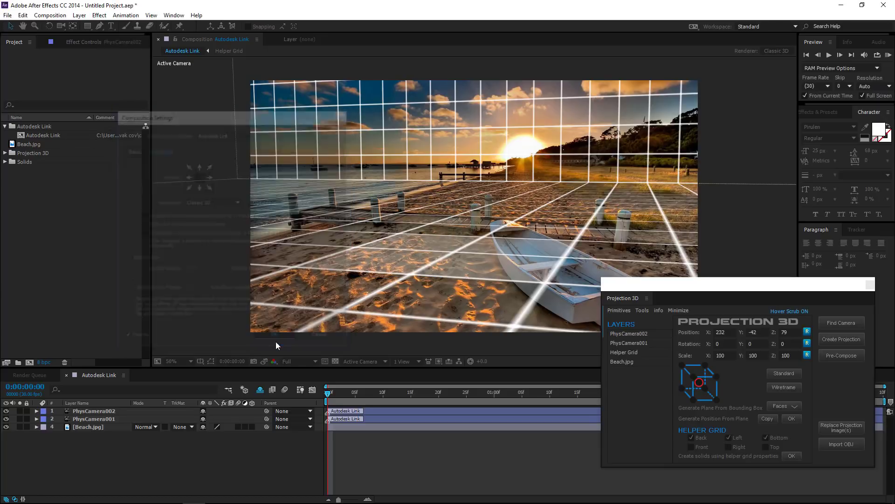
Project Beach.jpg from PhysCamera001, pre-compose into 3 Projection Scene copies, and hide Anim Camera and PhysCamera002.
left_click(99, 419)
left_click(99, 427, "ctrl")
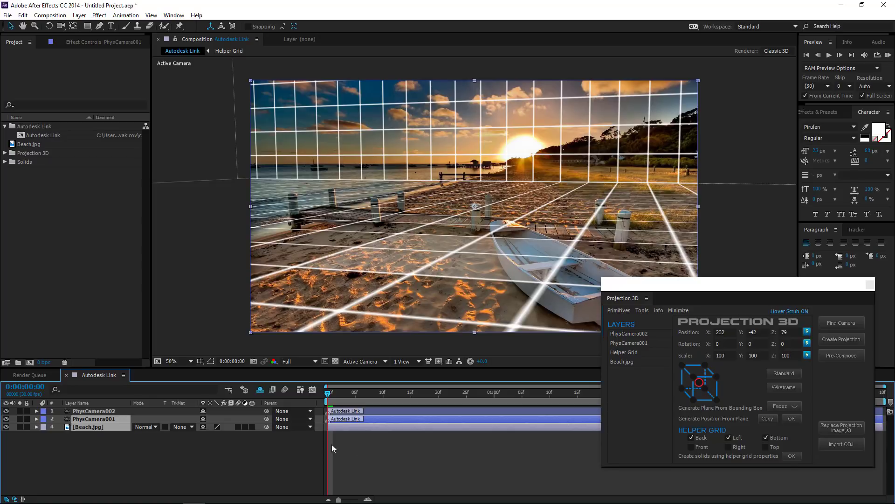
left_click(847, 341)
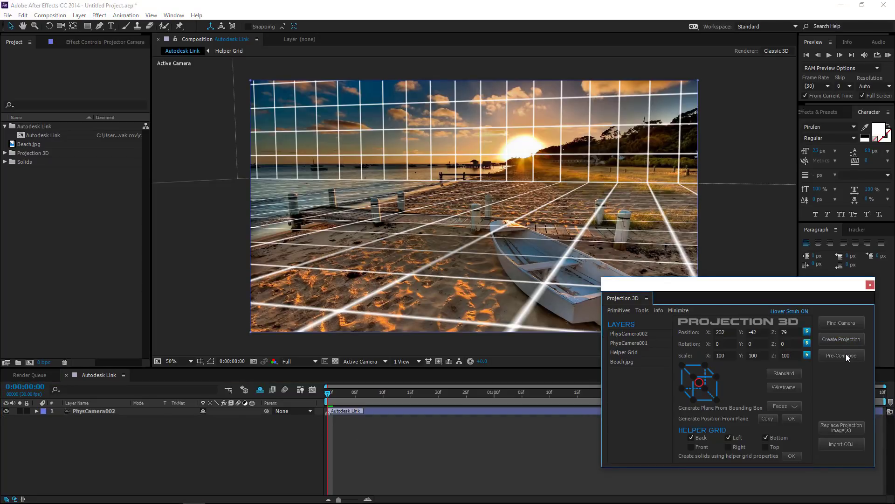
left_click(846, 355)
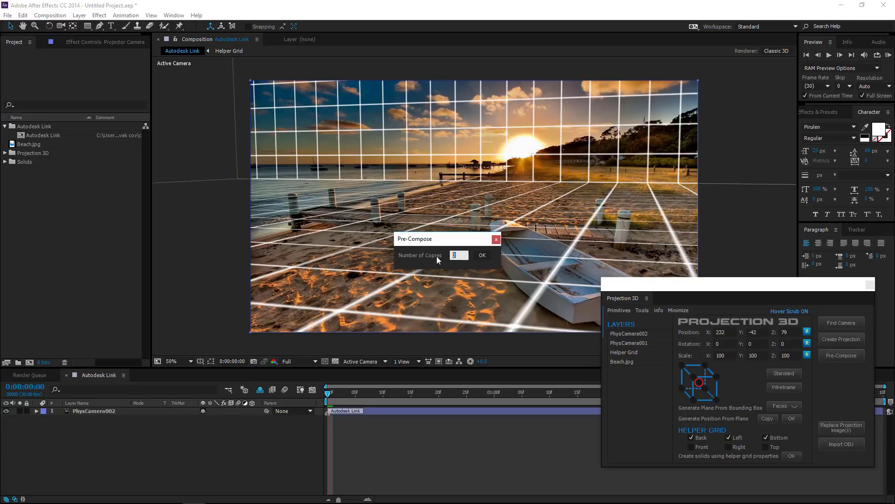
type("3")
left_click(485, 254)
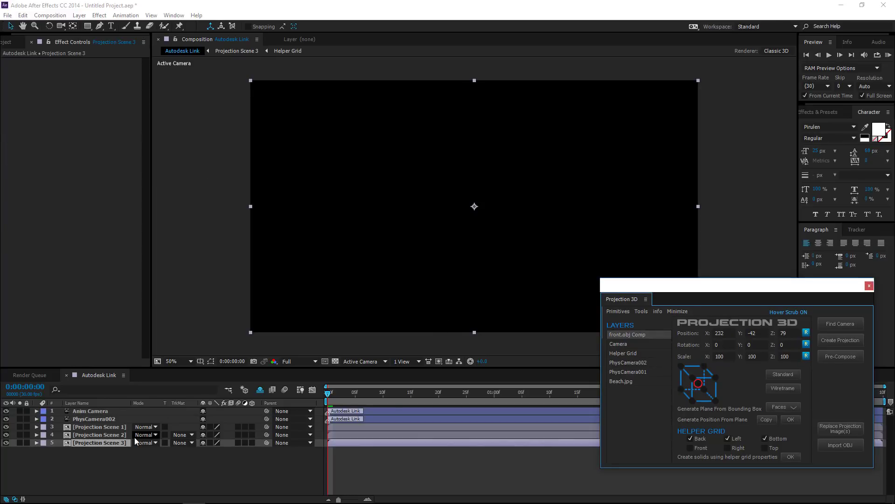
left_click(82, 410)
left_click_drag(6, 411, 6, 418)
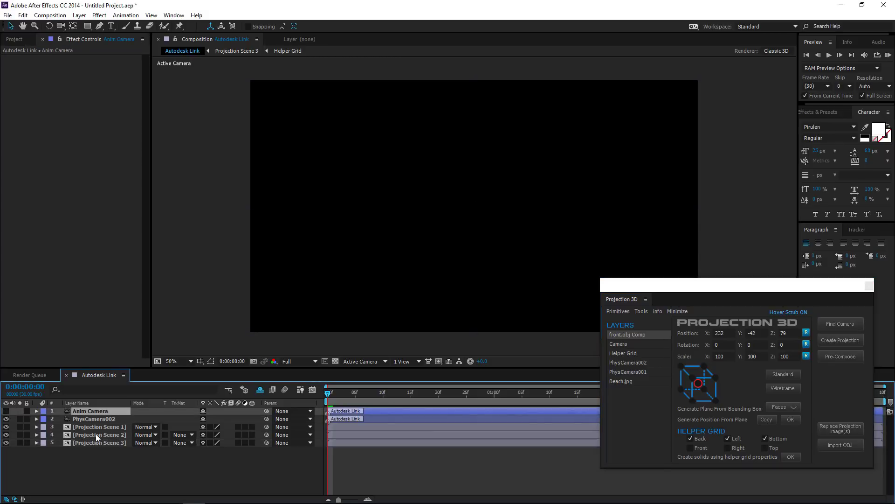
Open Projection Scene 1 and import the front OBJ model with the OBJ importer.
left_click(97, 428)
double_click(102, 429)
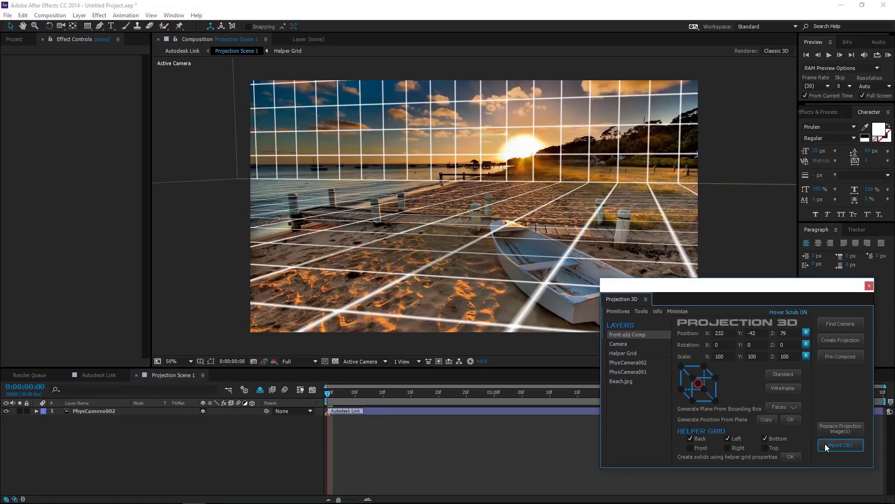
left_click(825, 444)
left_click(488, 265)
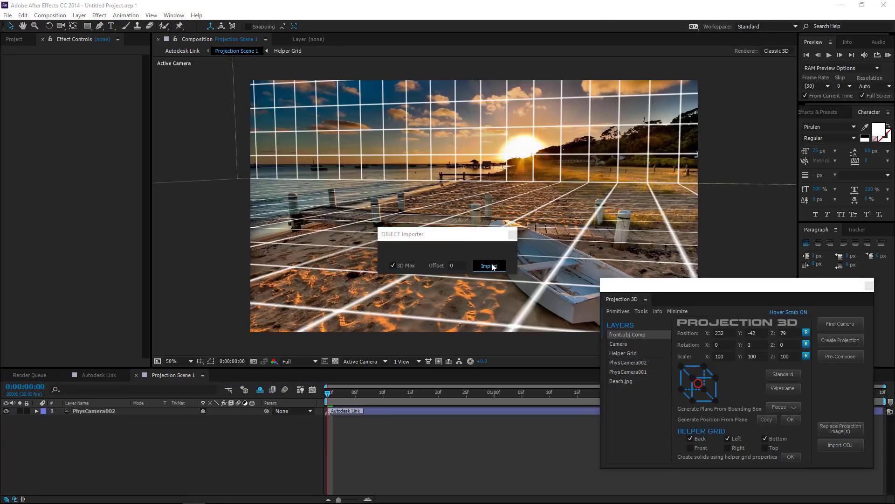
double_click(210, 96)
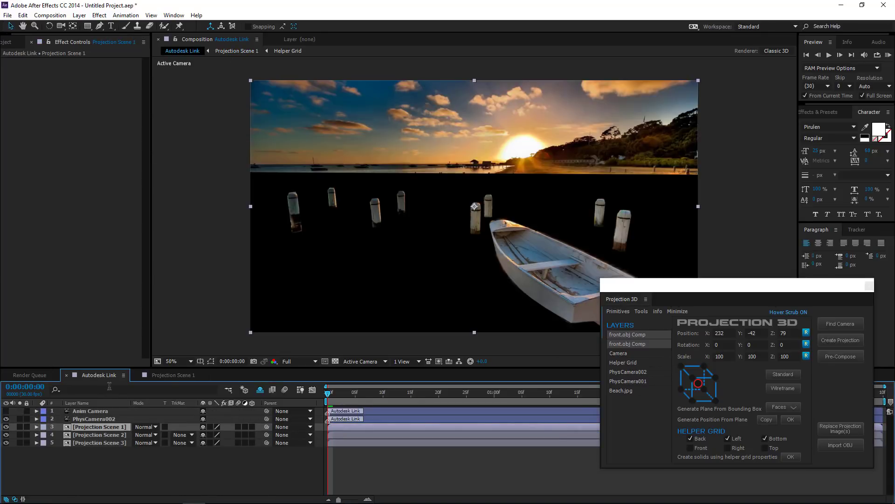
Import the back OBJ model into Projection Scene 2.
double_click(97, 434)
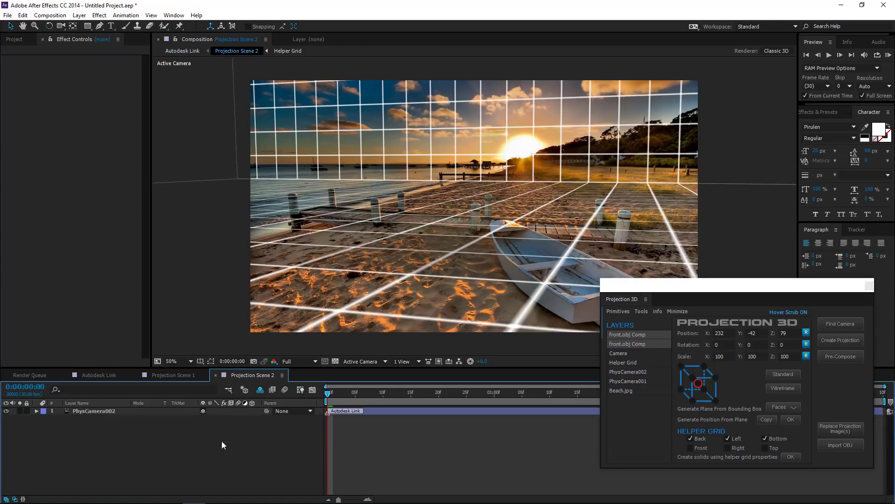
left_click(839, 444)
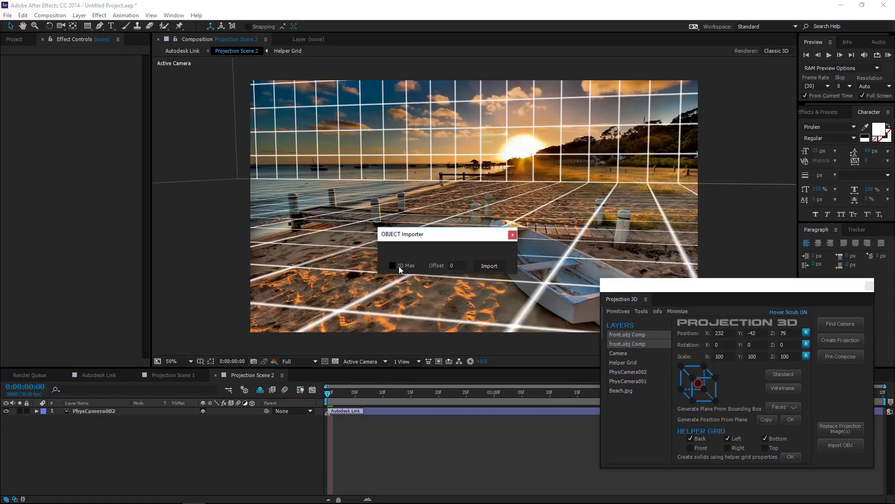
left_click(489, 265)
double_click(109, 96)
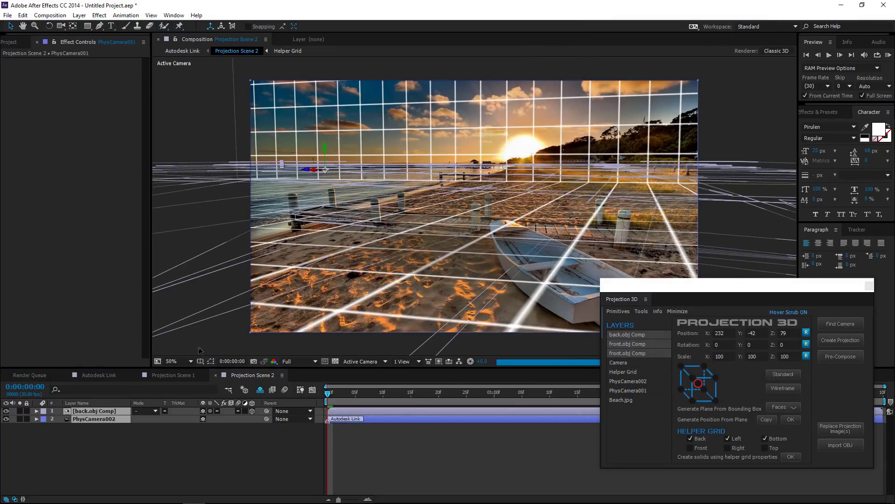
left_click(152, 451)
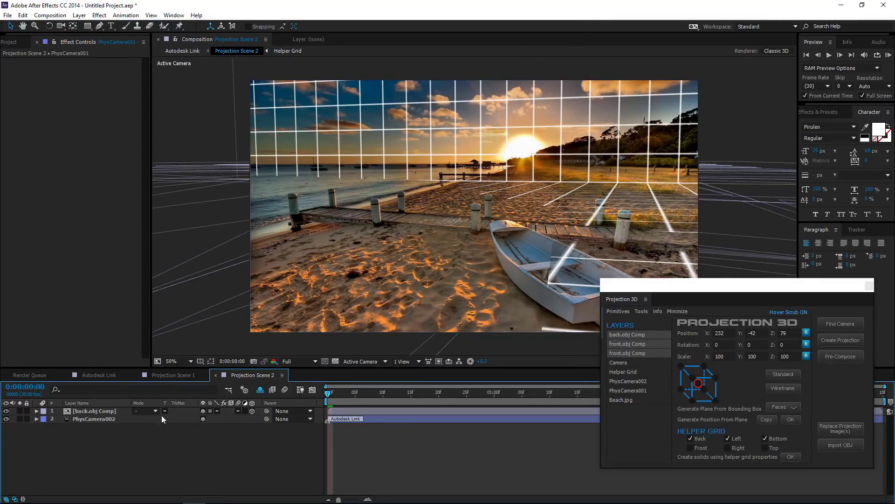
left_click(103, 374)
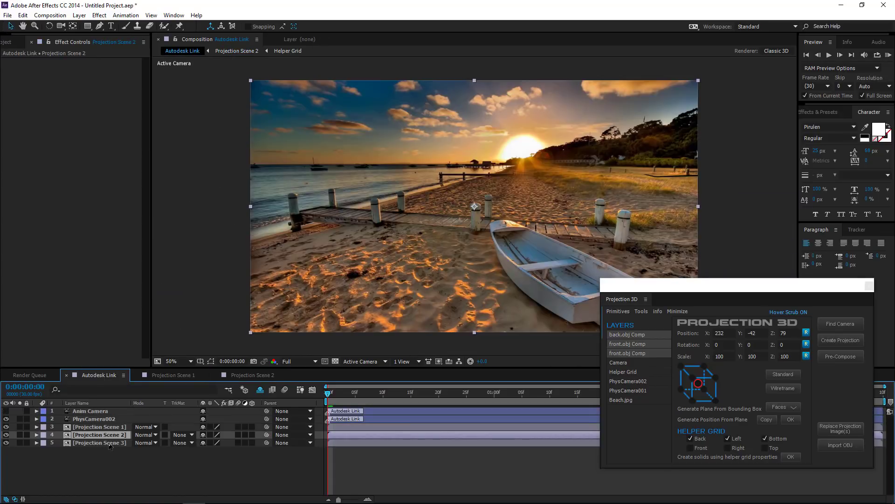
Import the boat OBJ model into Projection Scene 3 and return to the Autodesk Link comp.
left_click(110, 446)
double_click(110, 445)
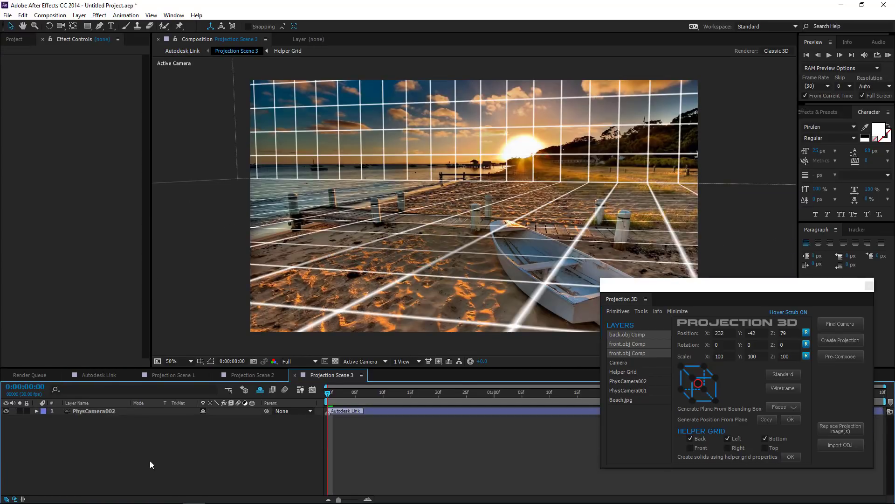
left_click(844, 447)
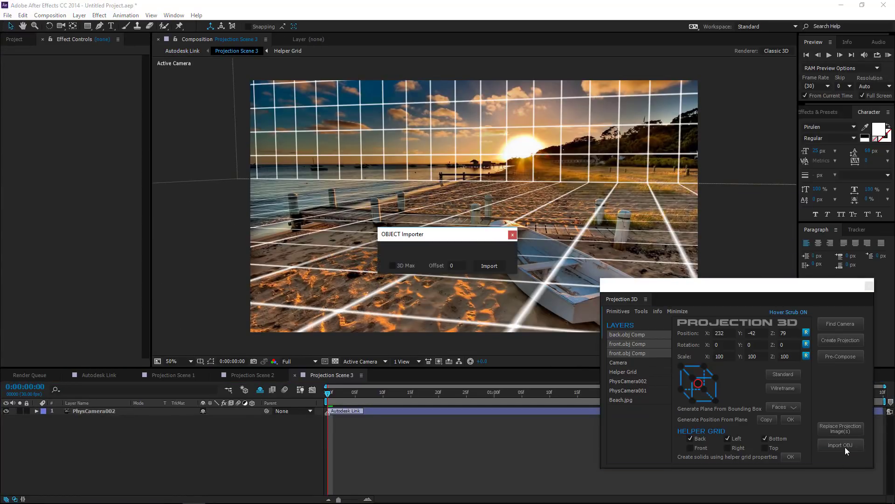
left_click(487, 266)
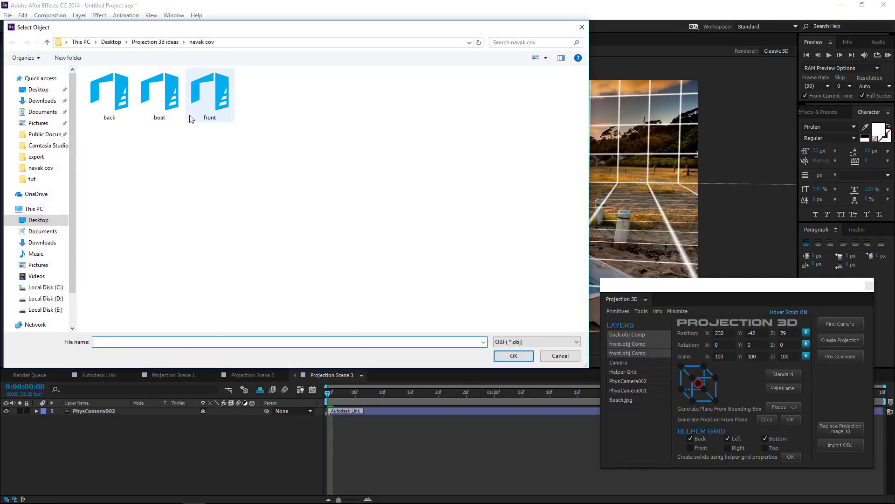
double_click(159, 95)
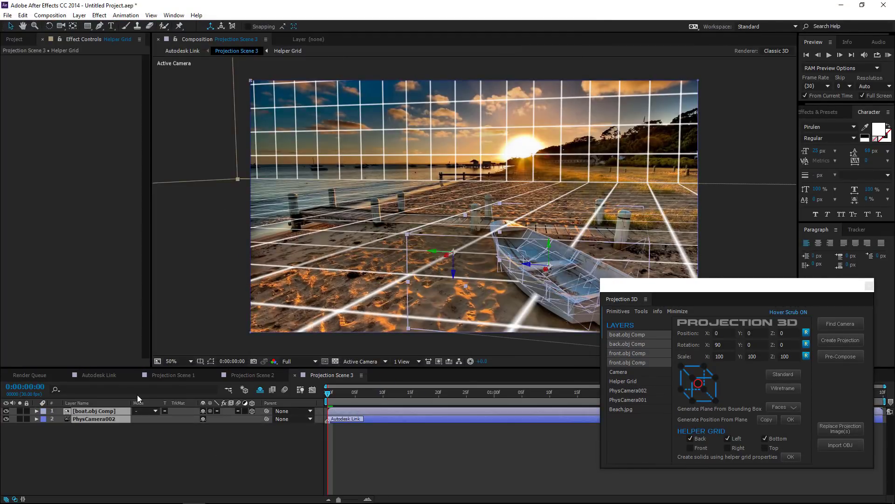
left_click(180, 376)
left_click(112, 376)
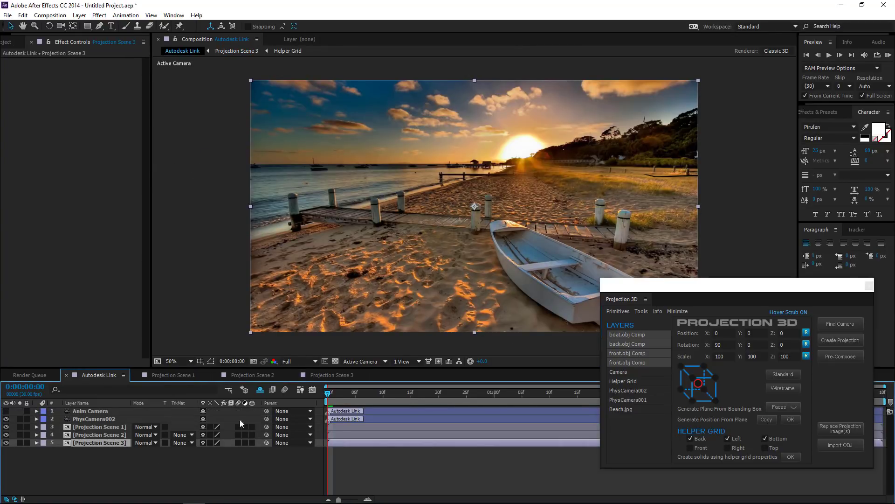
Check the camera view at 0:00:01:17 and 0:00:02:26, moving the Projection 3D panel out of the way.
left_click(591, 394)
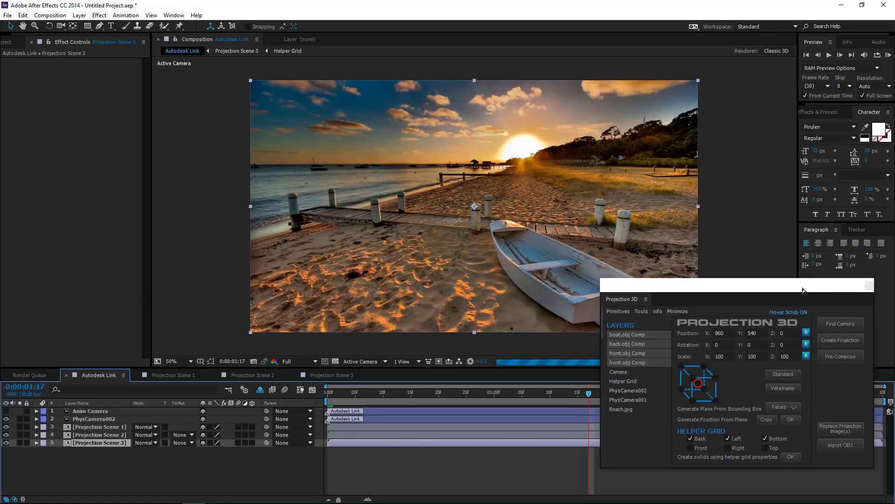
left_click_drag(803, 289, 842, 75)
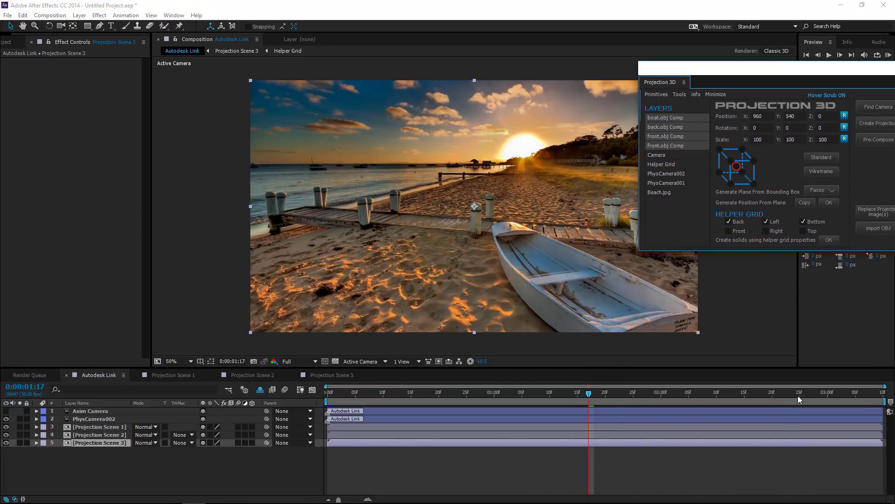
left_click(805, 391)
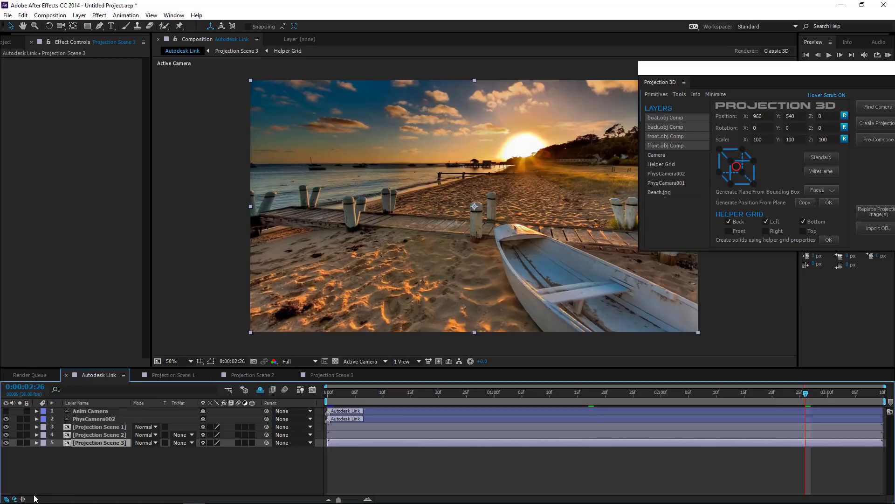
Replace Projection Scene 2's projection image with BG.jpg.
left_click(102, 433)
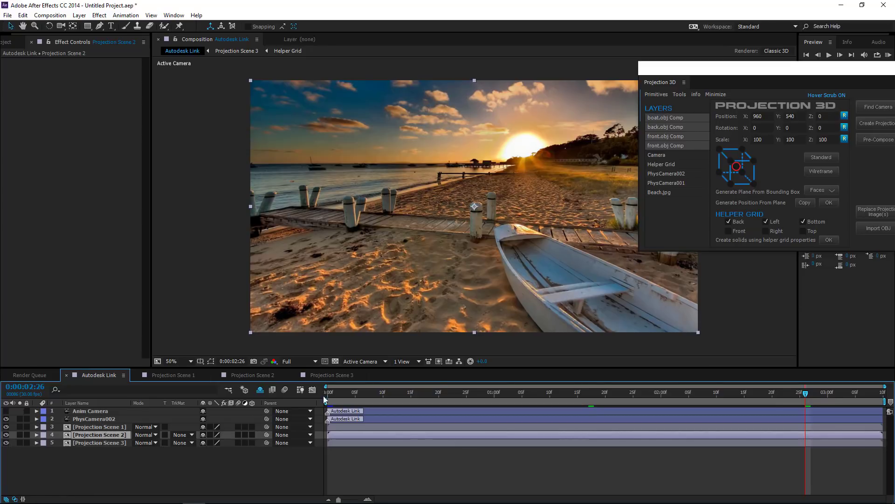
left_click(871, 212)
left_click(268, 108)
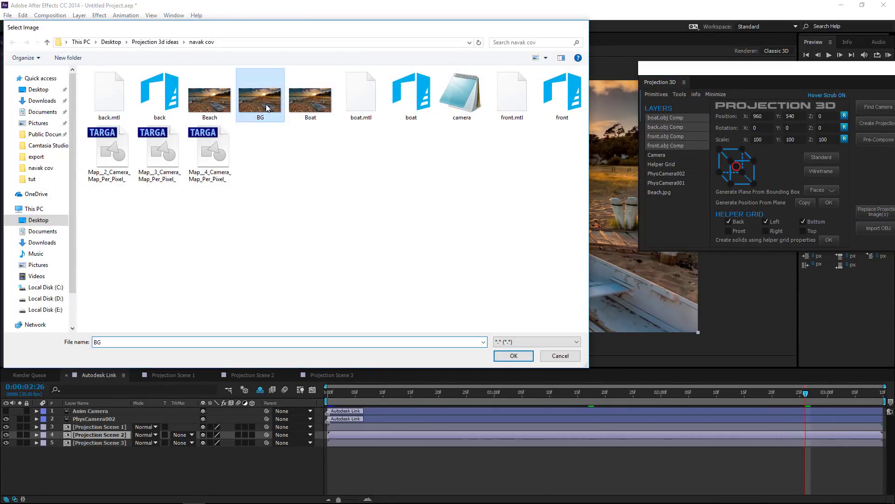
double_click(268, 108)
left_click(454, 292)
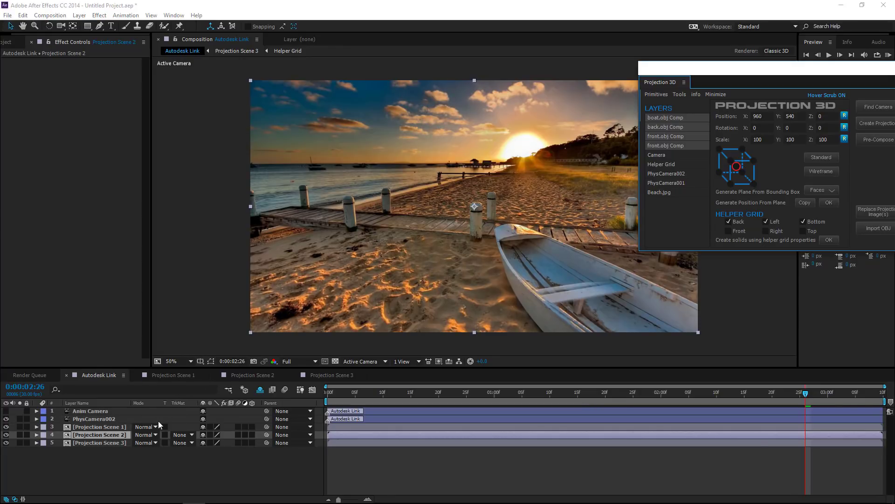
Replace Projection Scene 1's projection image with Boat.jpg.
left_click(122, 425)
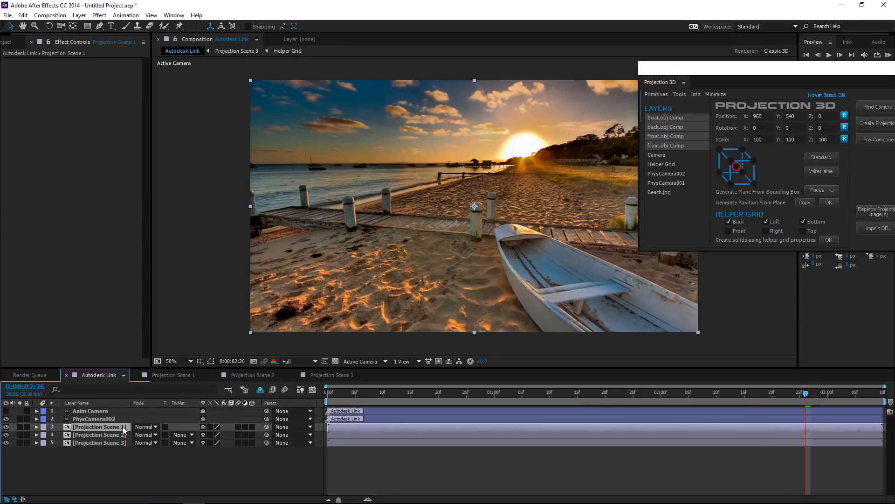
left_click(880, 212)
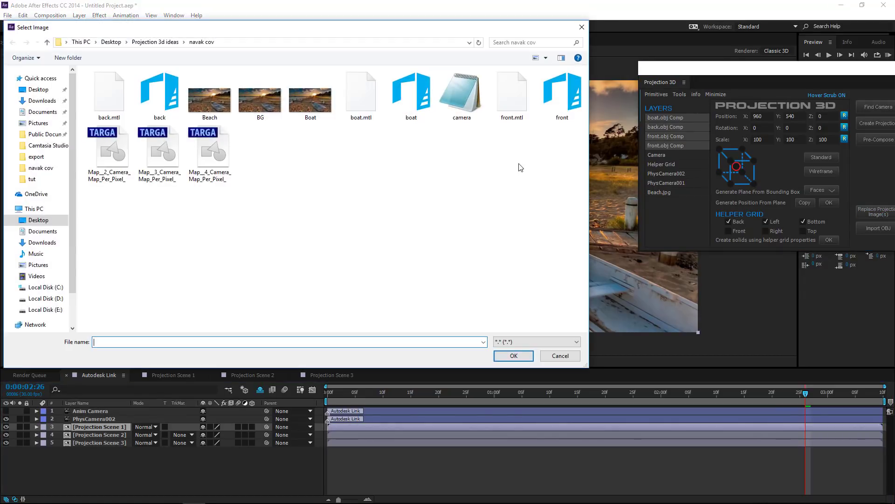
double_click(313, 112)
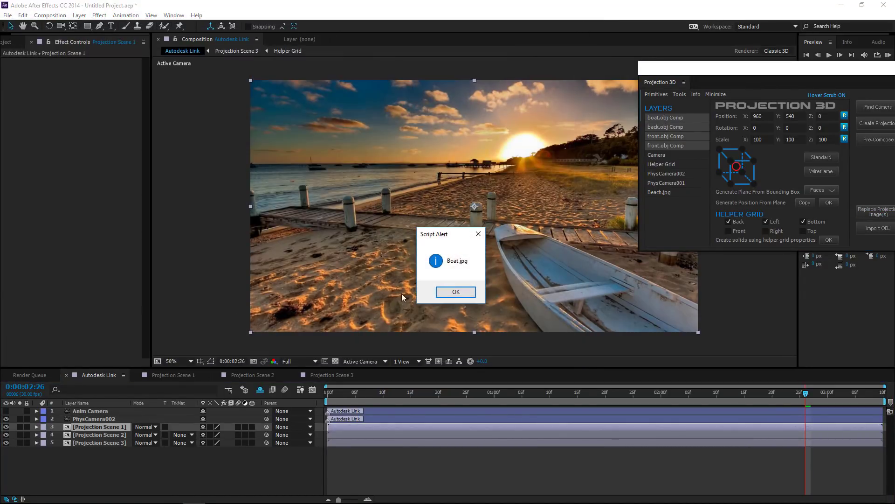
left_click(455, 292)
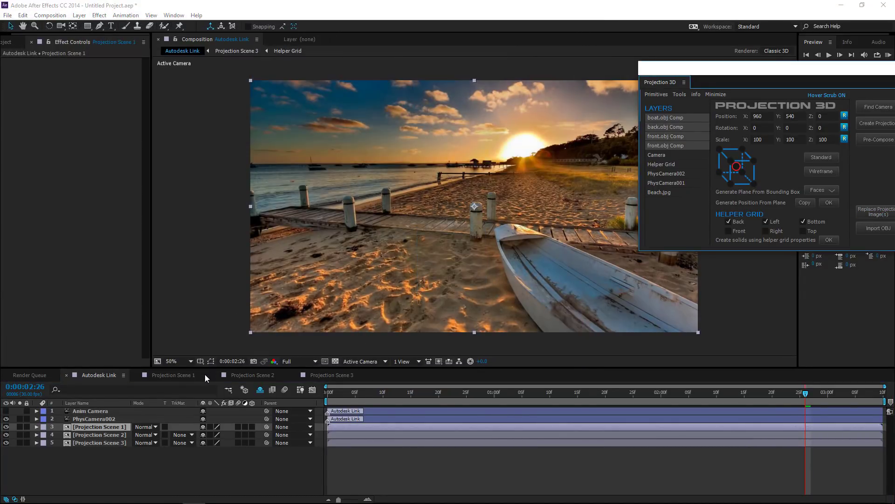
Move Projection Scene 3 to the top of the layer stack and give it Beach.jpg as its projection image.
left_click_drag(116, 444, 130, 426)
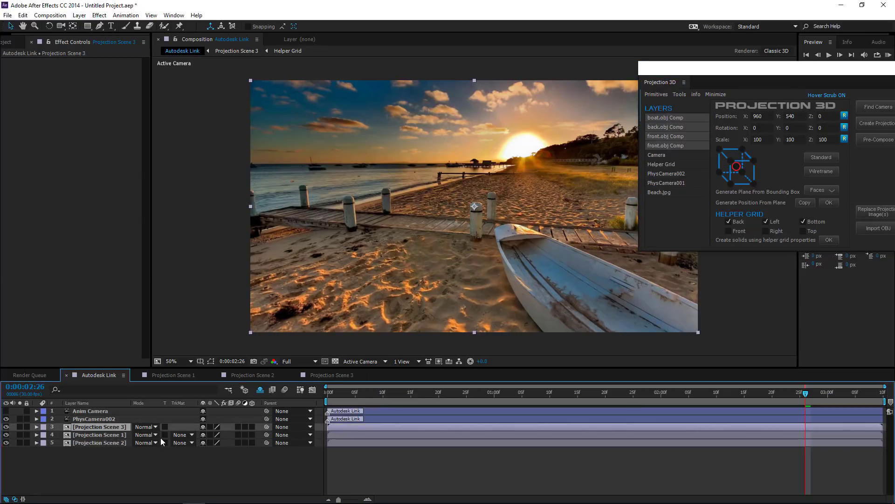
left_click(869, 211)
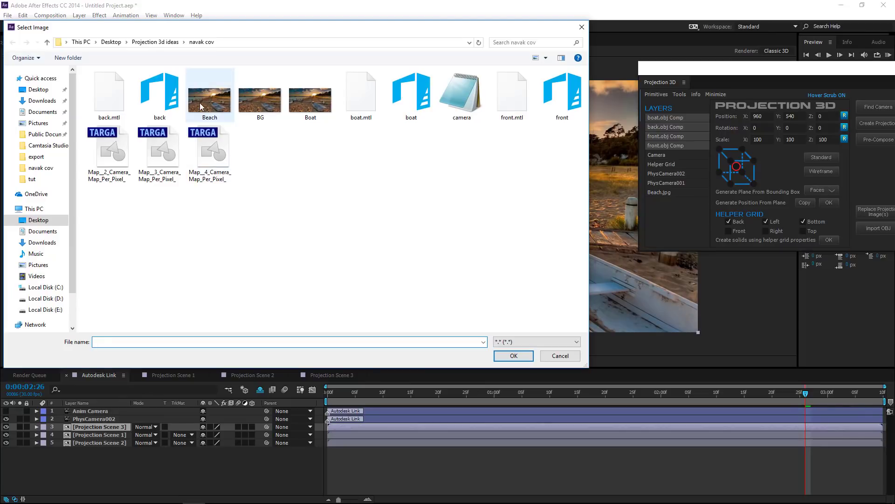
double_click(214, 106)
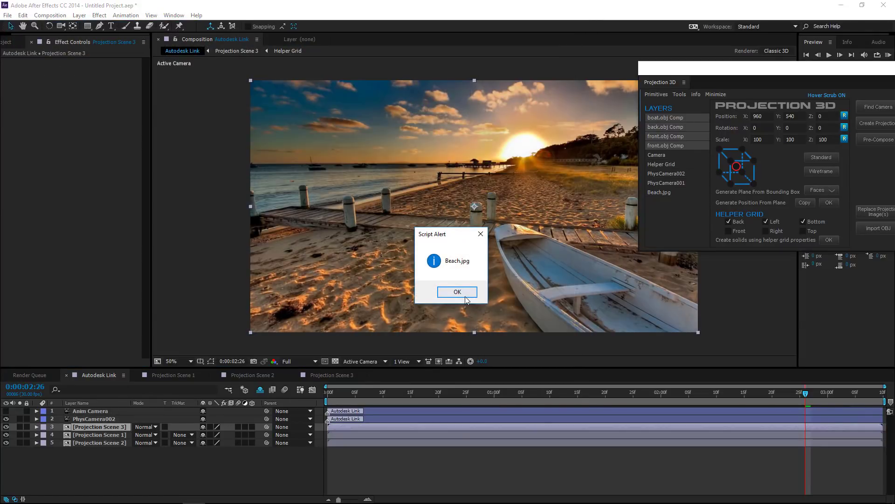
left_click(457, 291)
left_click(187, 473)
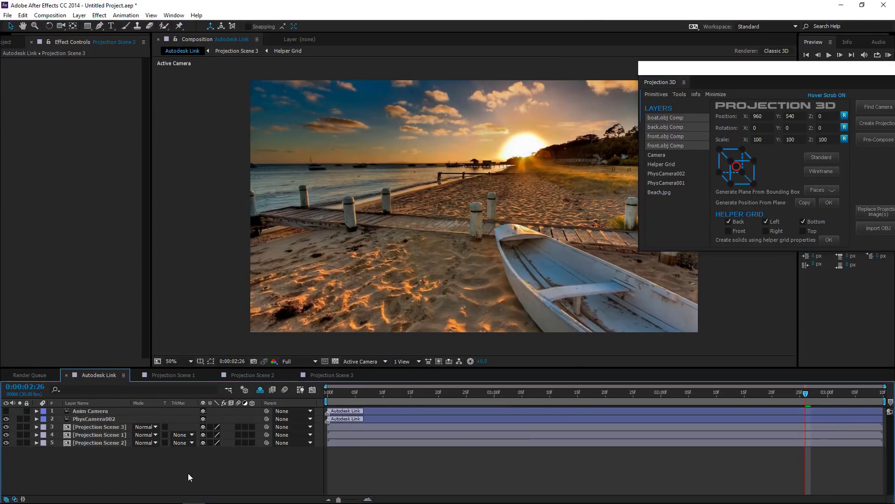
Return to 0:00:00:00 and close the Projection 3D plugin panel.
left_click(328, 394)
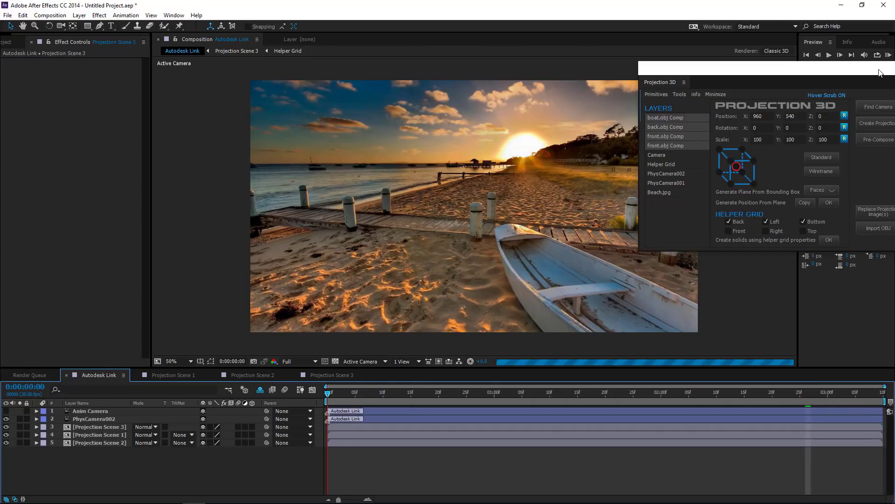
left_click_drag(880, 72, 735, 183)
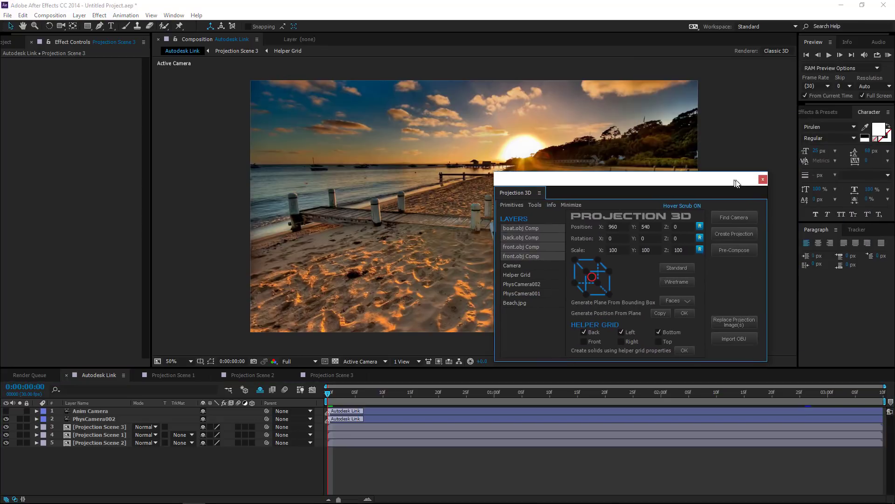
left_click(763, 179)
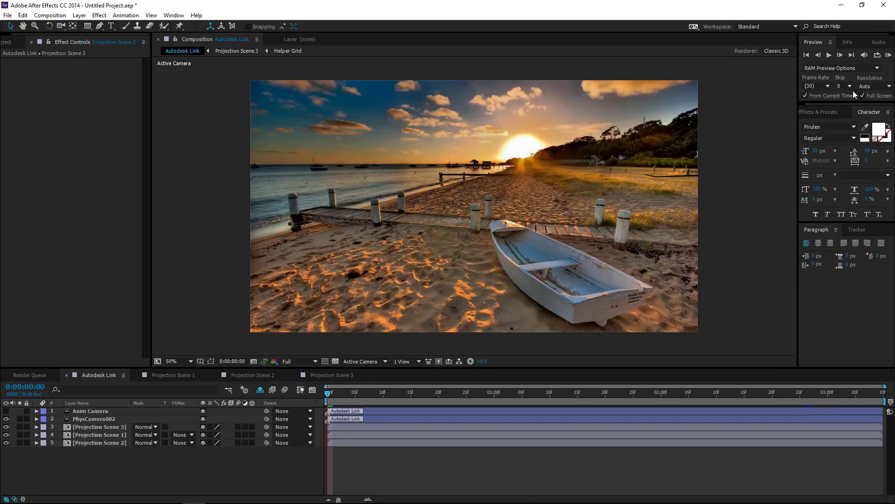